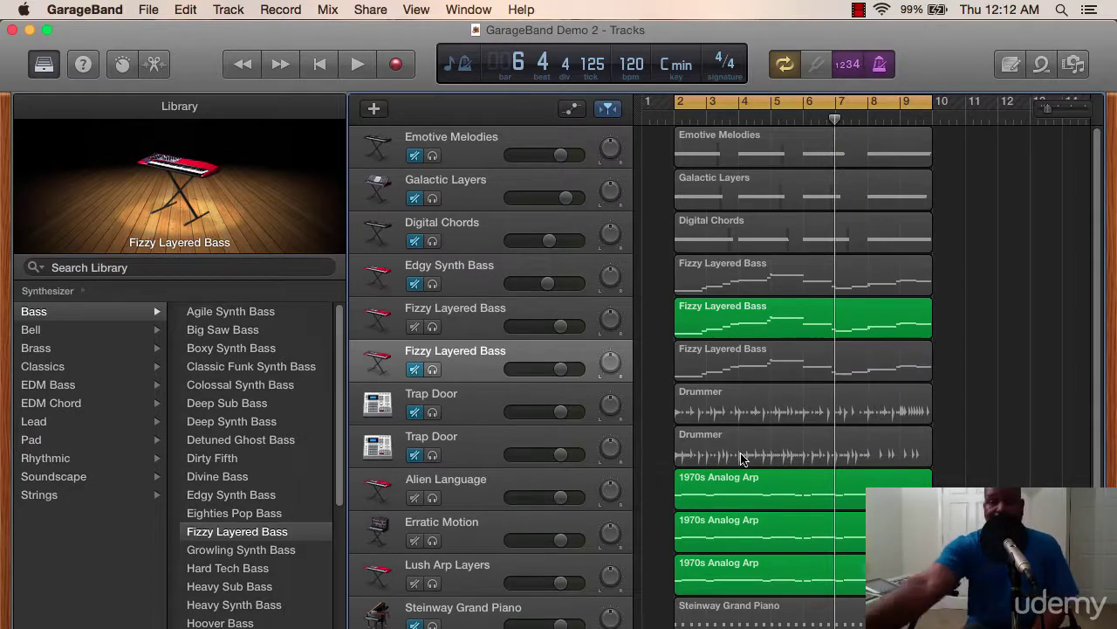
# Play and stop the arrangement twice to audition the current mix.
pyautogui.scroll(-3, 748, 455)
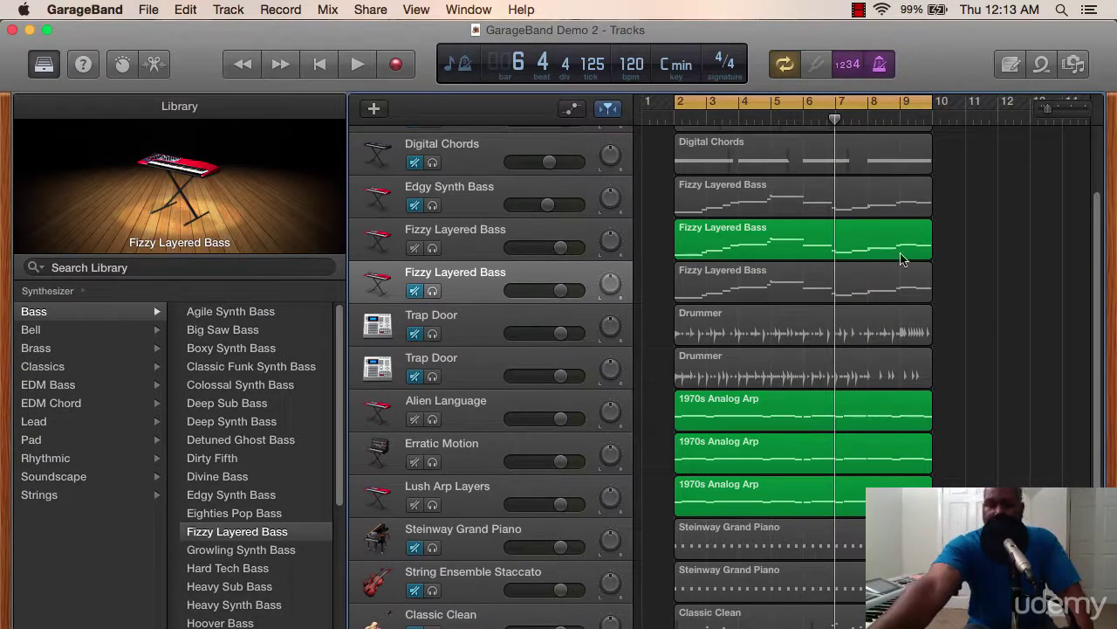
pyautogui.scroll(-1, 955, 370)
pyautogui.scroll(5, 955, 370)
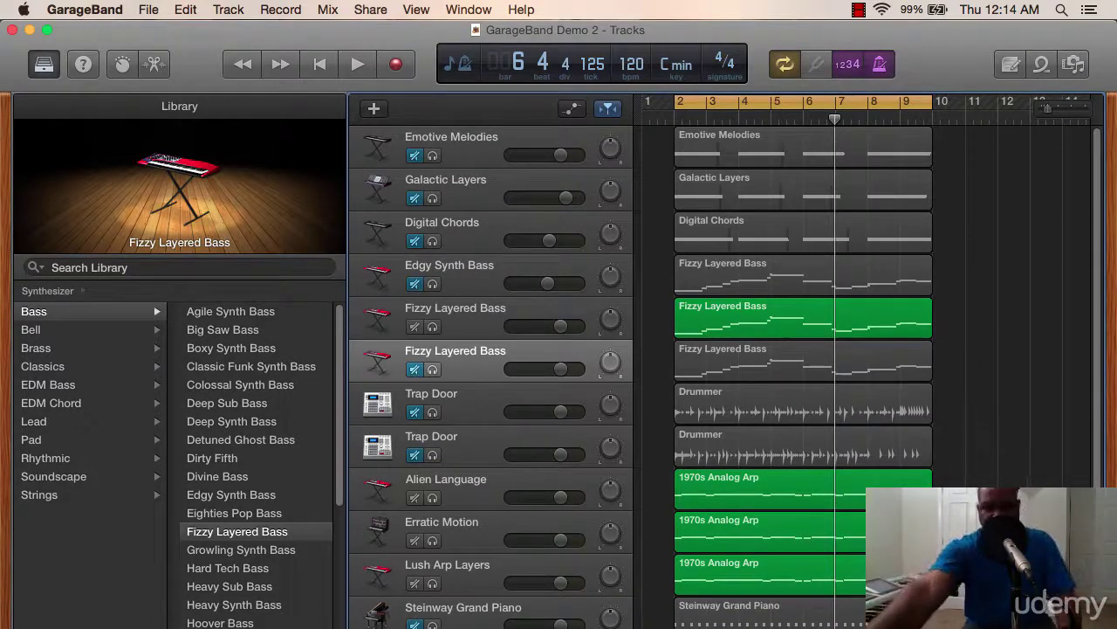
pyautogui.scroll(-1, 725, 375)
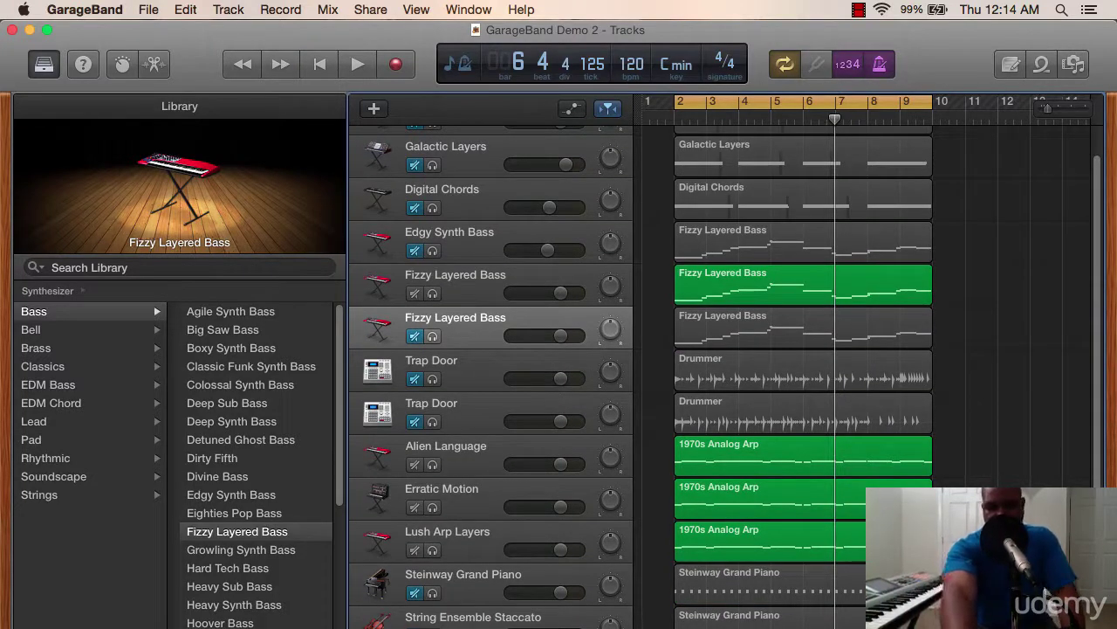
pyautogui.press('space')
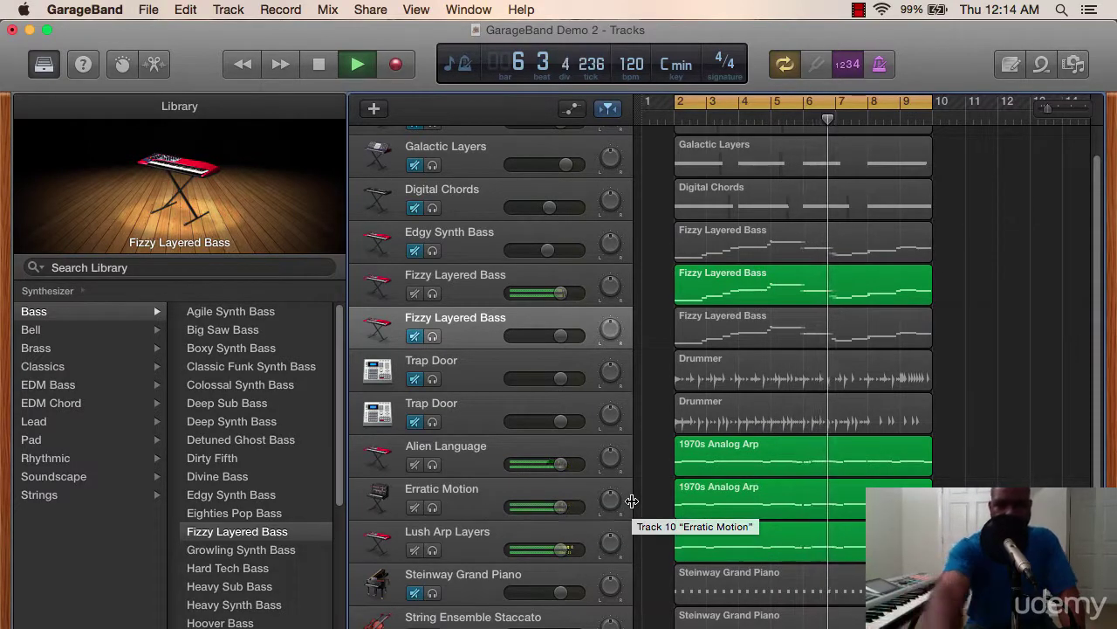
pyautogui.press('space')
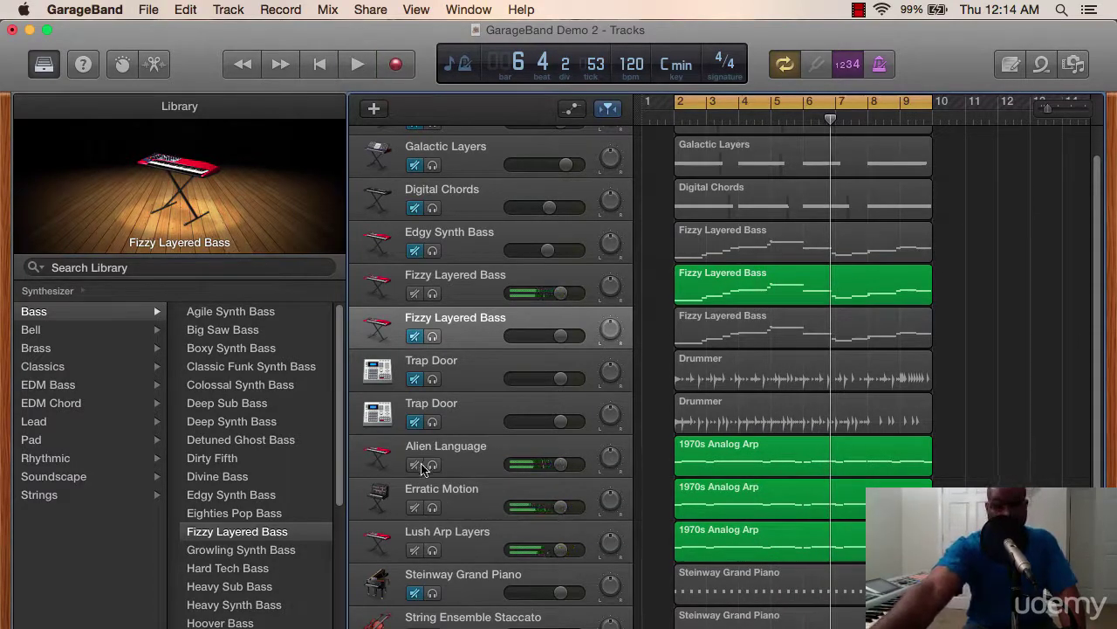
pyautogui.moveTo(421, 469); pyautogui.dragTo(419, 522)
pyautogui.scroll(-3, 419, 546)
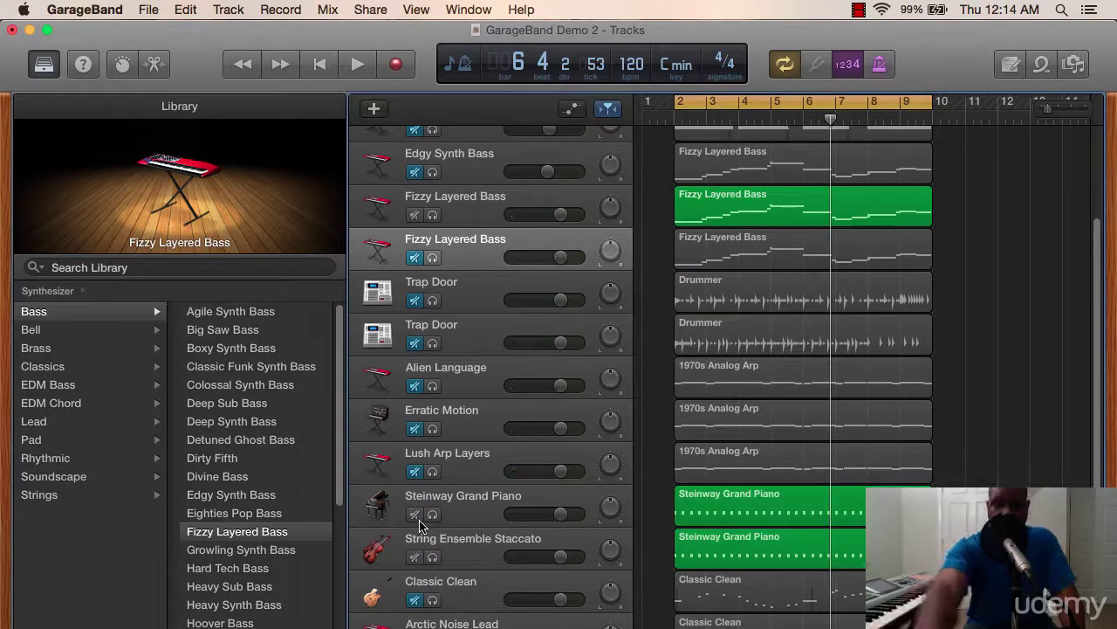
pyautogui.press('space')
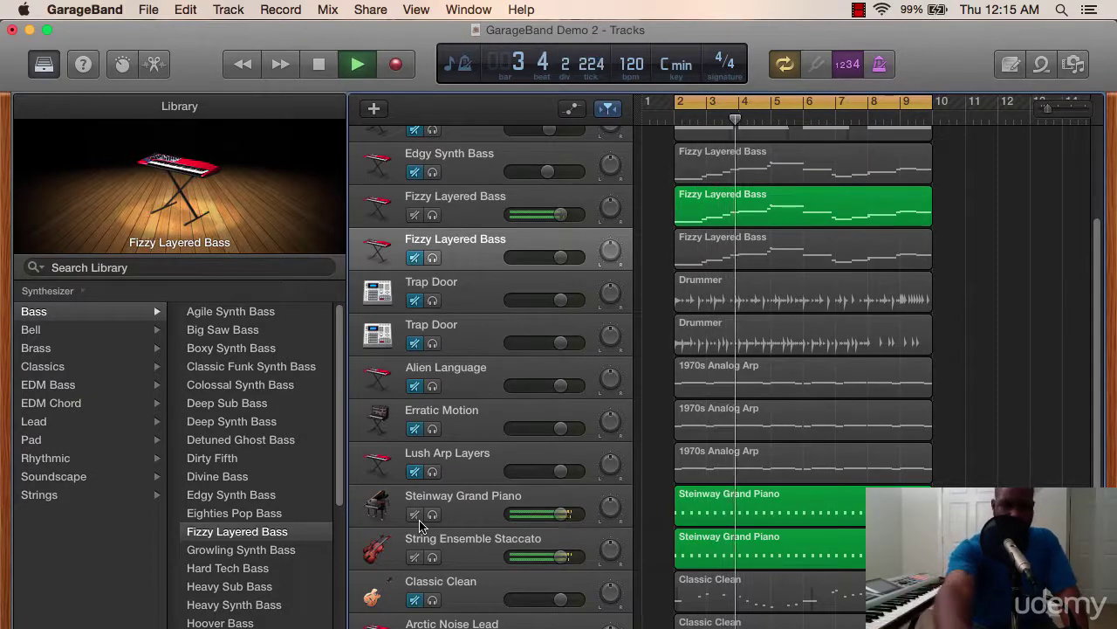
pyautogui.press('space')
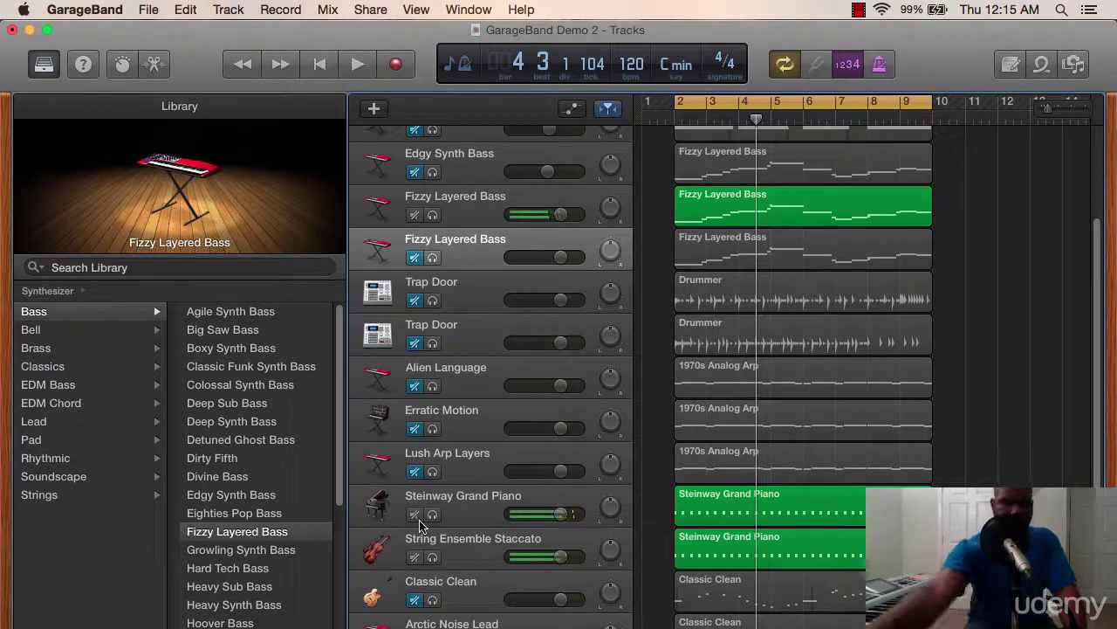
# Mute Steinway Grand Piano and String Ensemble Staccato, unmute Classic Clean, and audition the result.
pyautogui.click(415, 514)
pyautogui.click(415, 557)
pyautogui.click(415, 599)
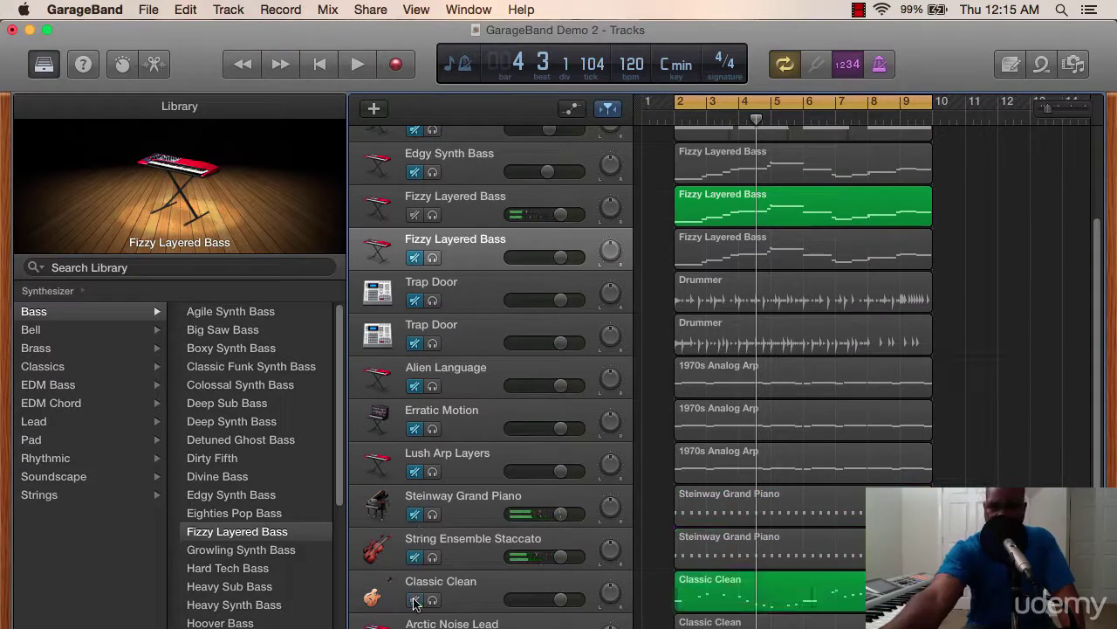
pyautogui.press('space')
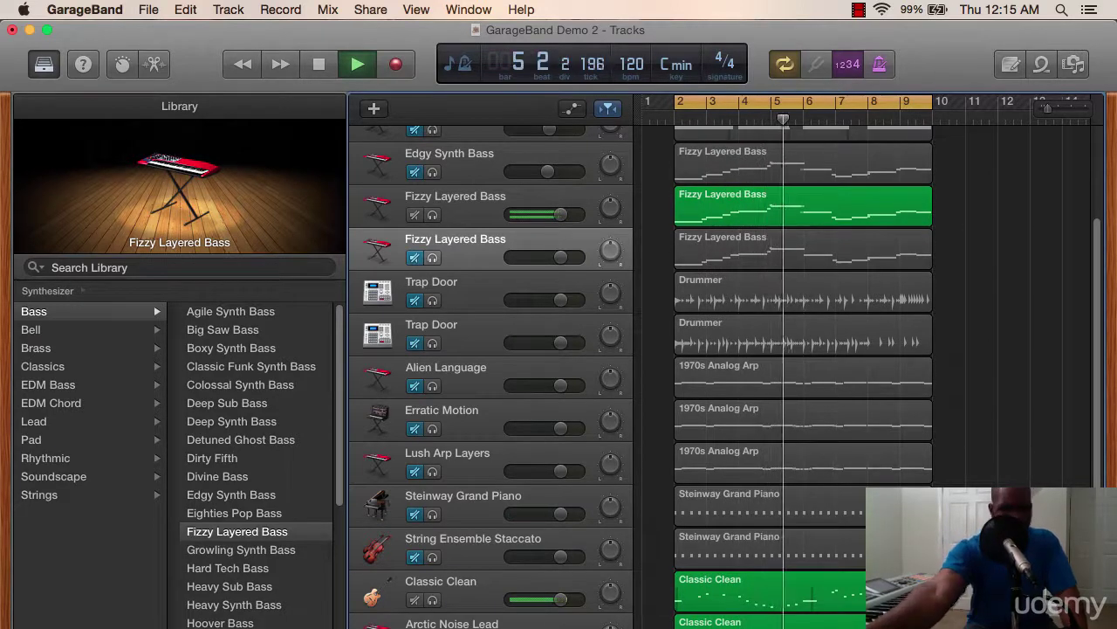
pyautogui.press('space')
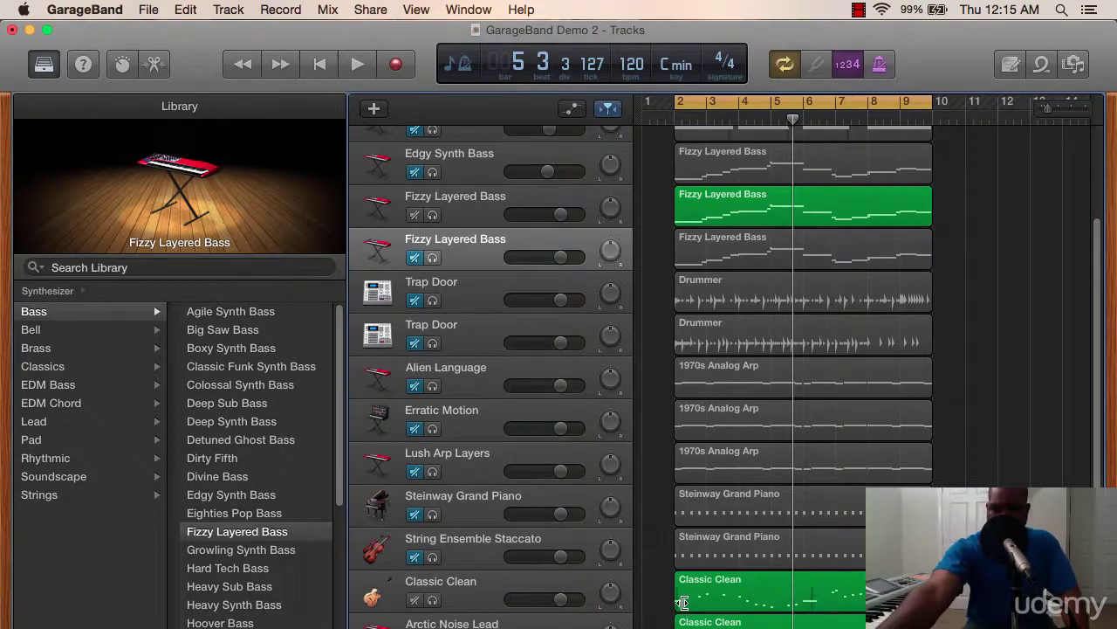
pyautogui.scroll(5, 681, 601)
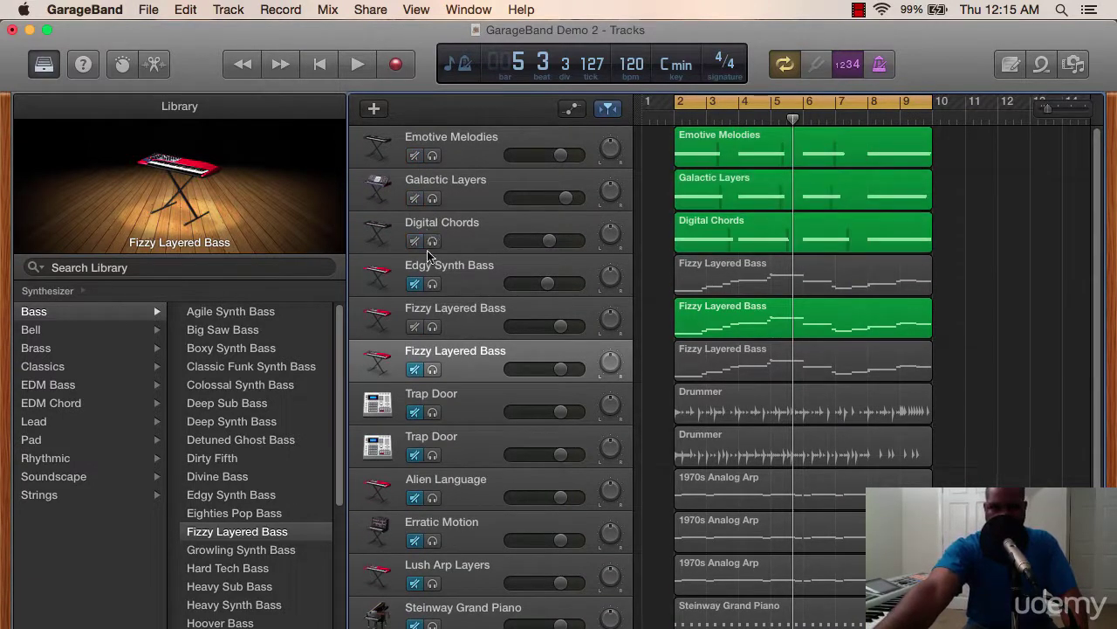
# Unmute Edgy Synth Bass while the arrangement plays.
pyautogui.press('space')
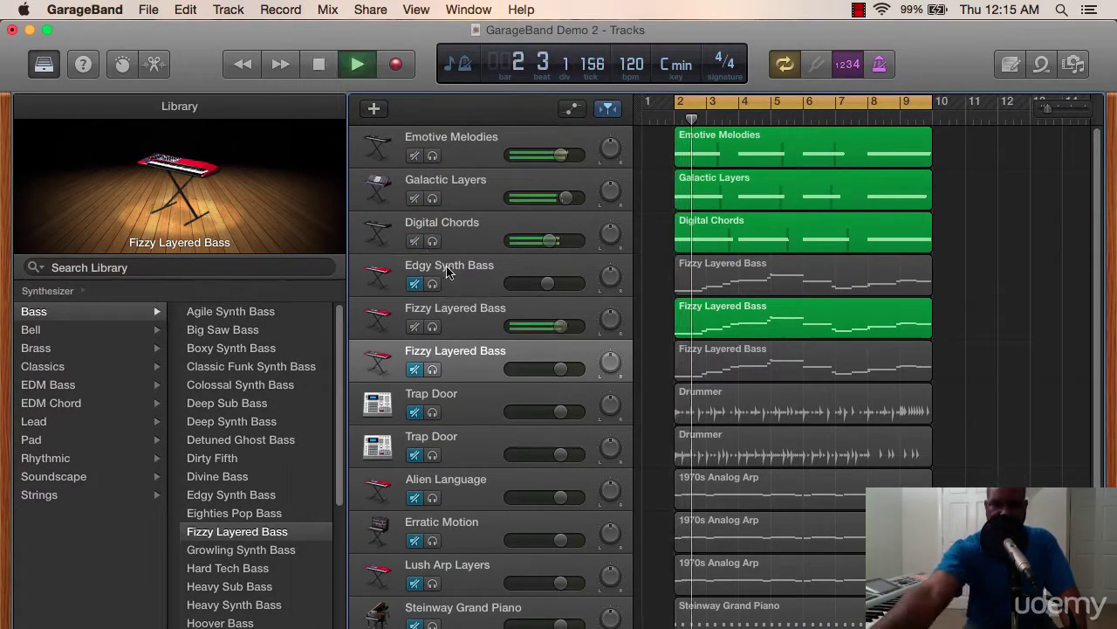
pyautogui.click(414, 285)
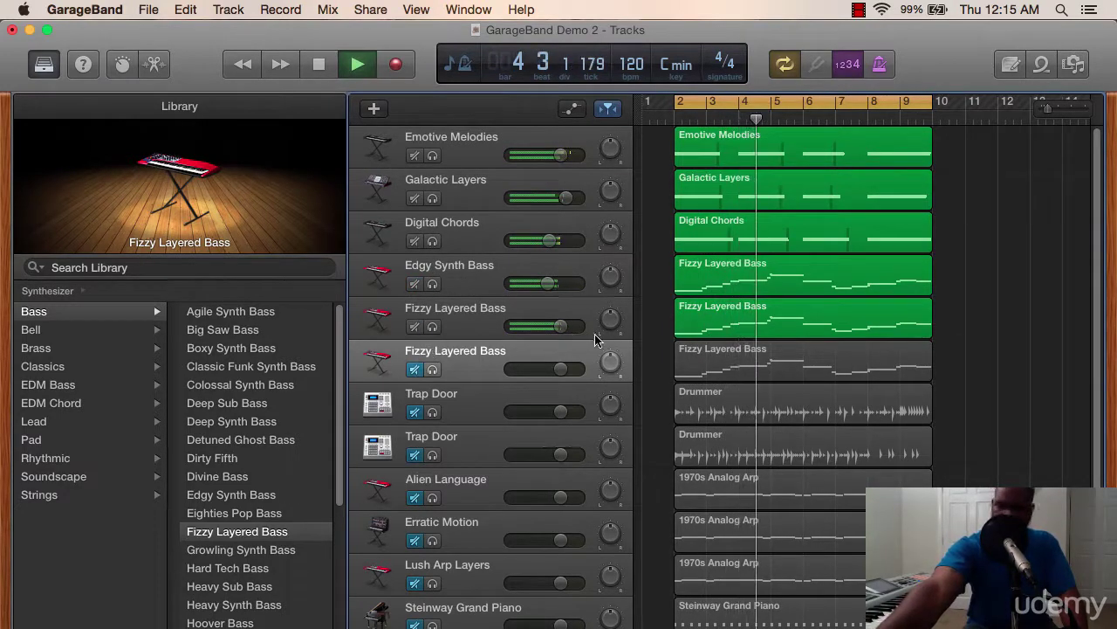
pyautogui.scroll(-1, 603, 341)
pyautogui.scroll(-3, 604, 341)
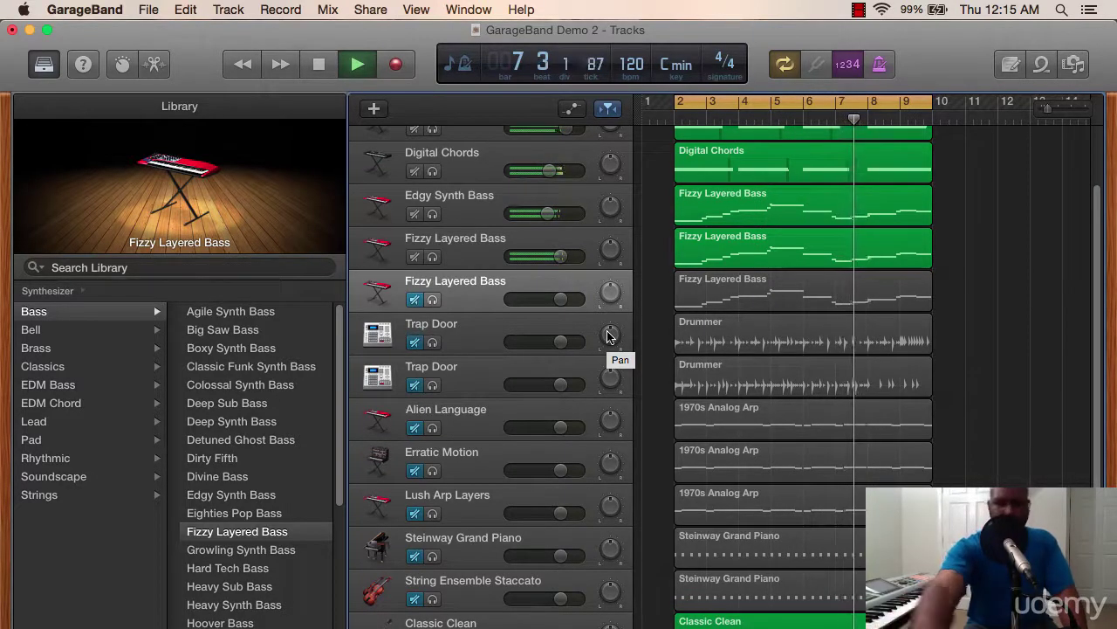
pyautogui.hscroll(1, 609, 337)
pyautogui.press('space')
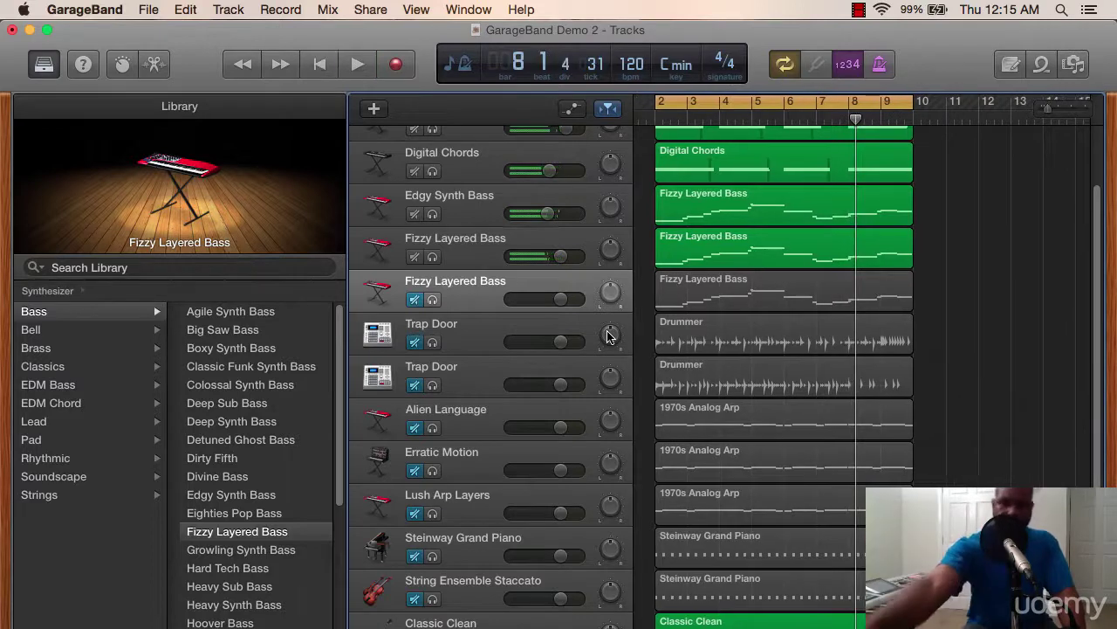
pyautogui.scroll(1, 483, 559)
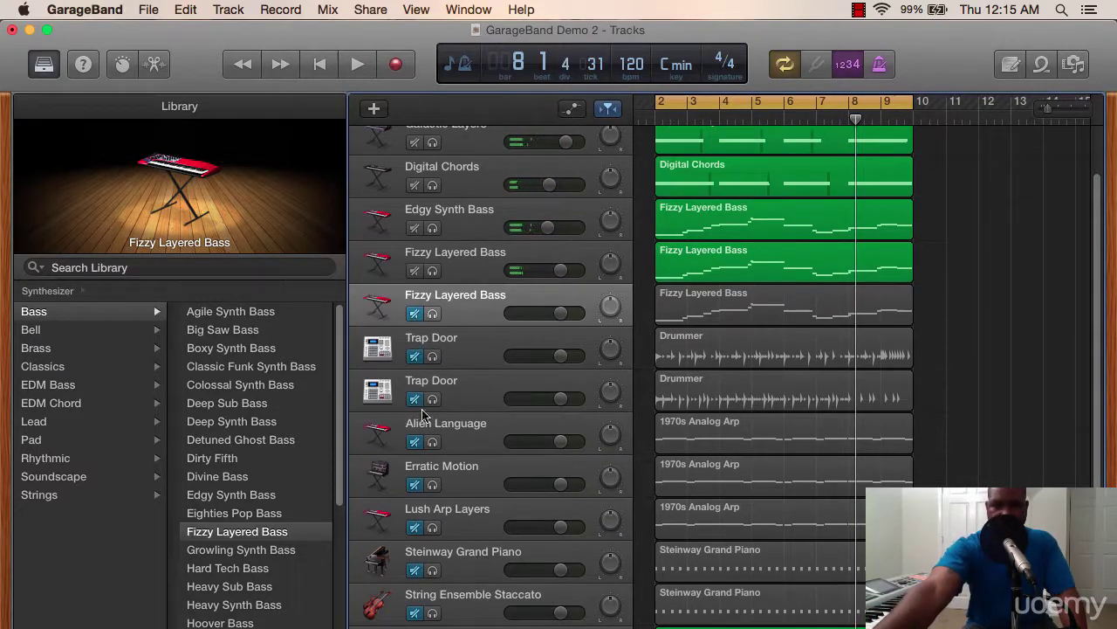
# Unmute the first Trap Door drum track and play the mix with drums.
pyautogui.click(416, 369)
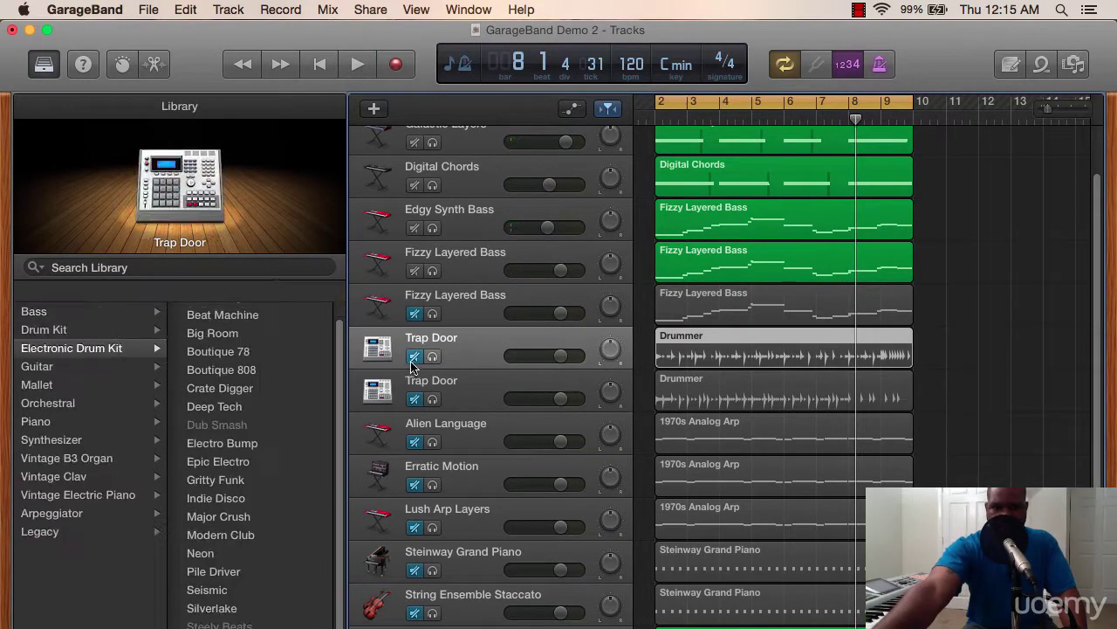
pyautogui.click(415, 358)
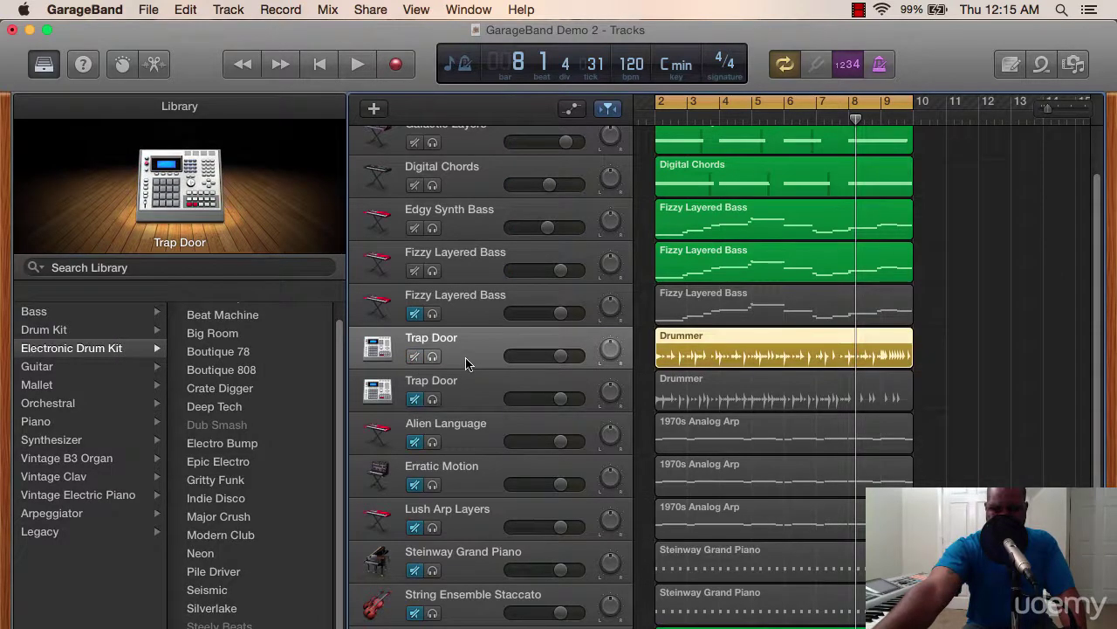
pyautogui.press('space')
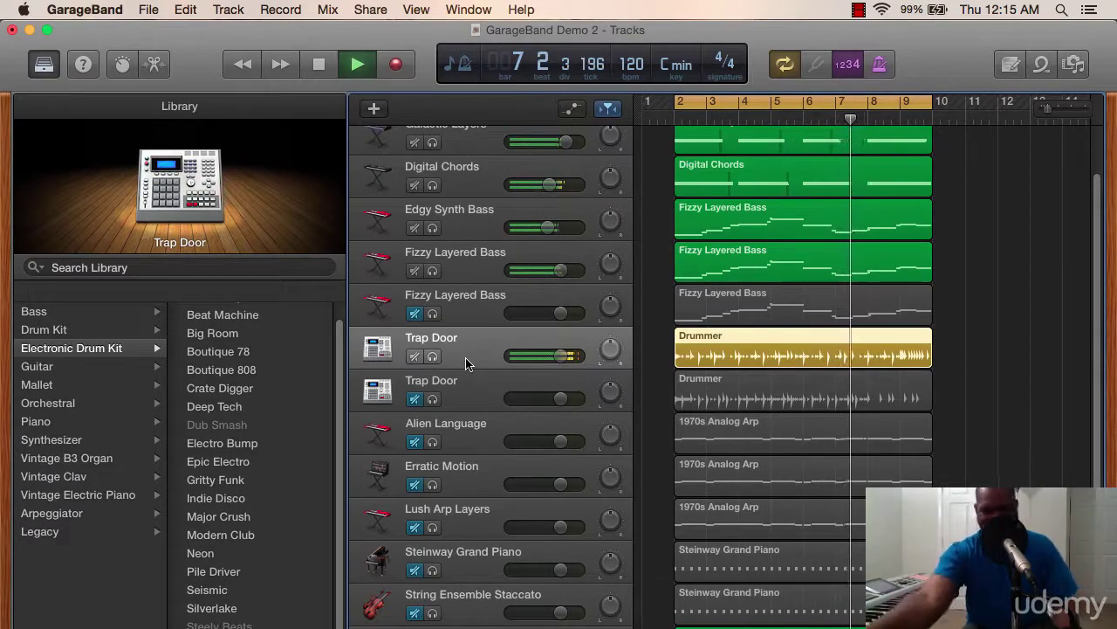
pyautogui.press('space')
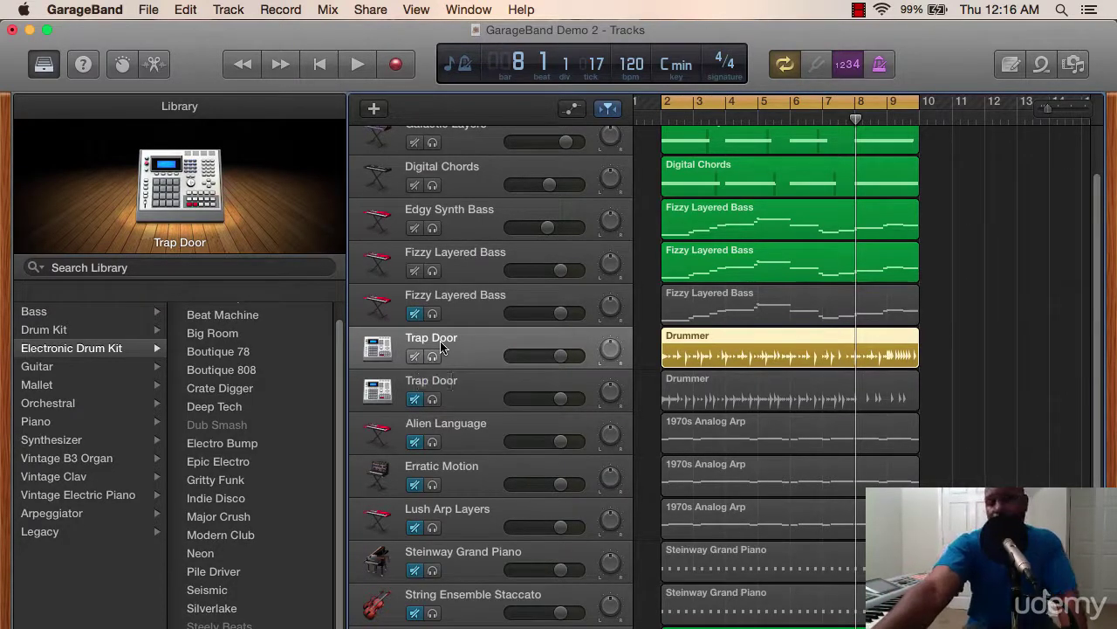
pyautogui.scroll(2, 441, 347)
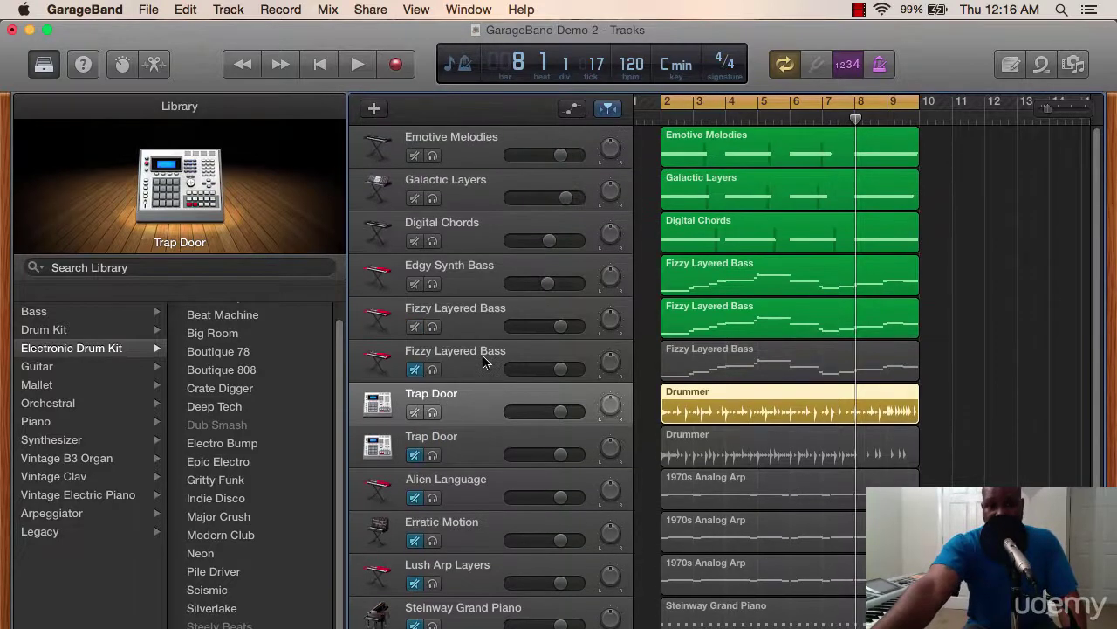
# Name the first Trap Door track 'Drums 1' and the second 'Drums 2'.
pyautogui.doubleClick(441, 398)
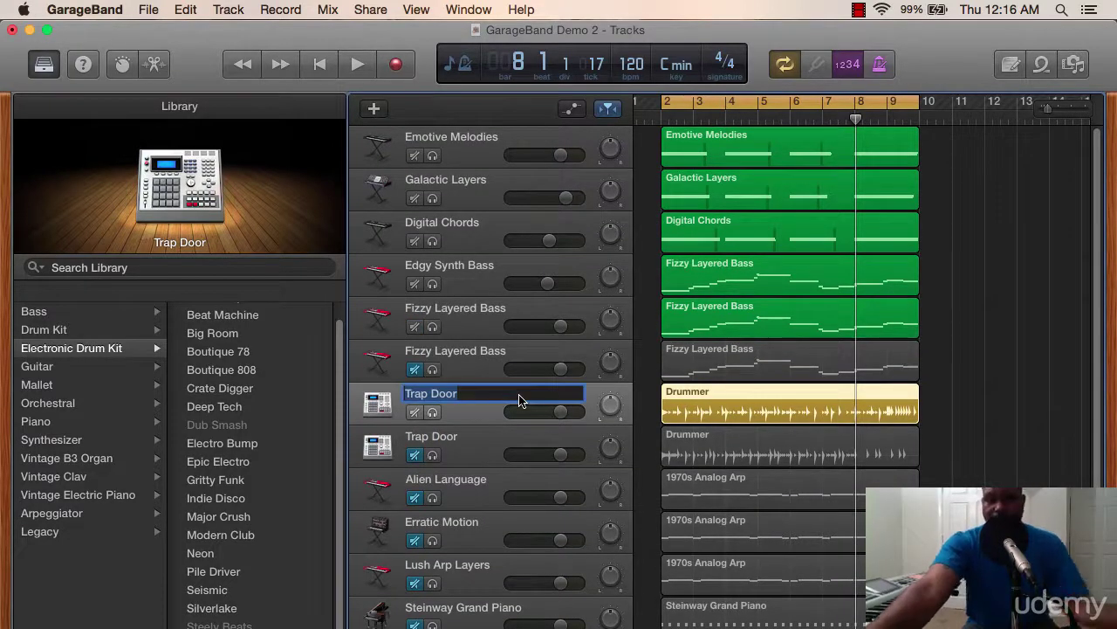
pyautogui.write('Drums 1')
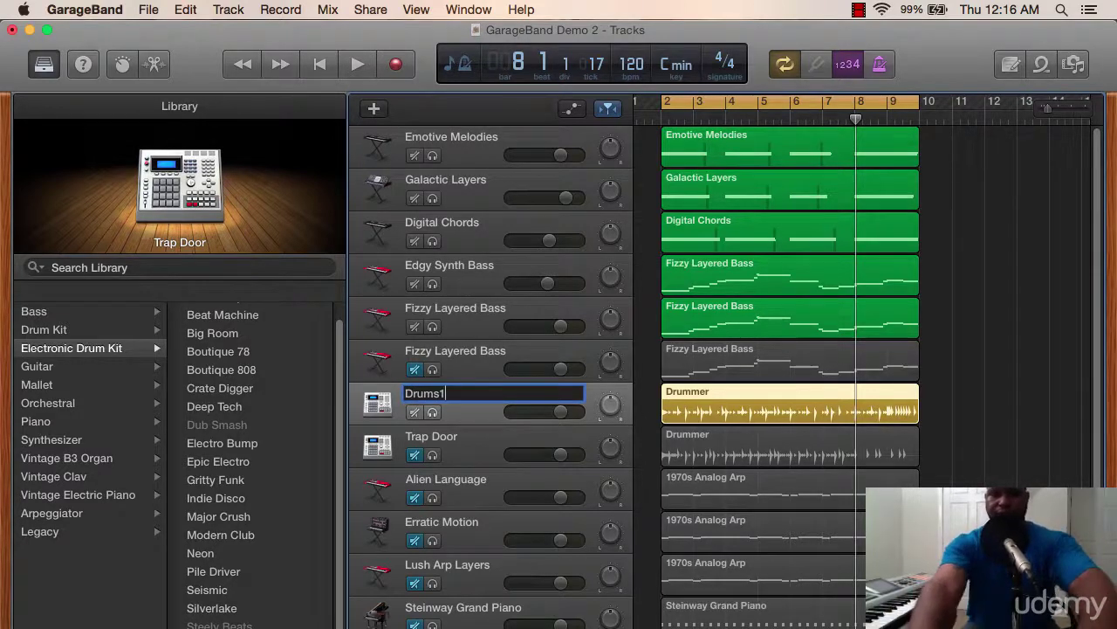
pyautogui.click(478, 442)
pyautogui.doubleClick(453, 436)
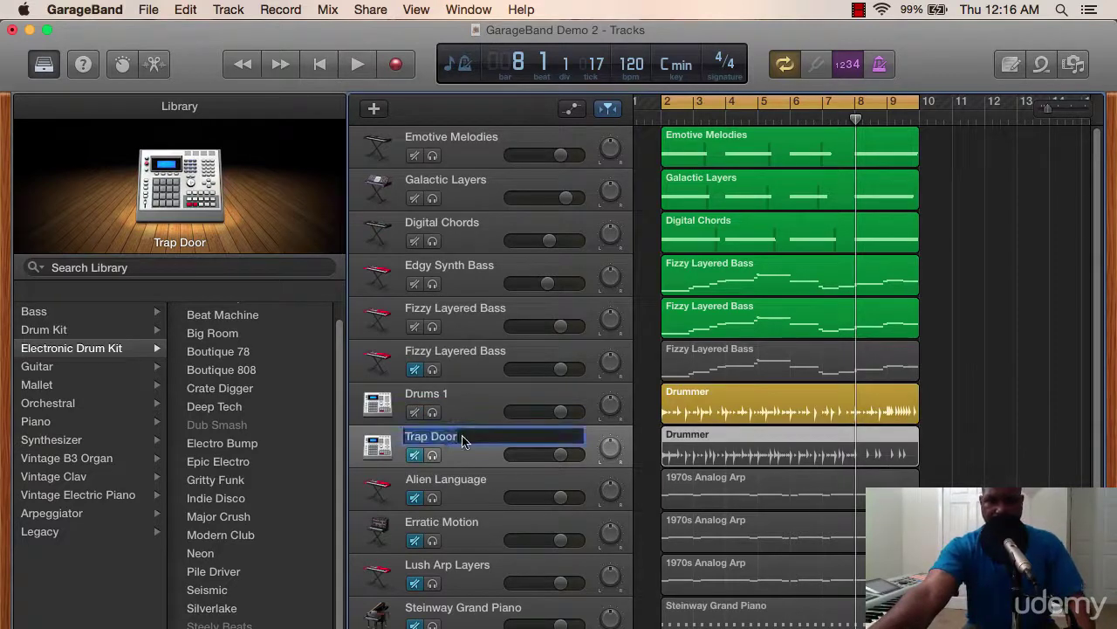
pyautogui.write('Drums ')
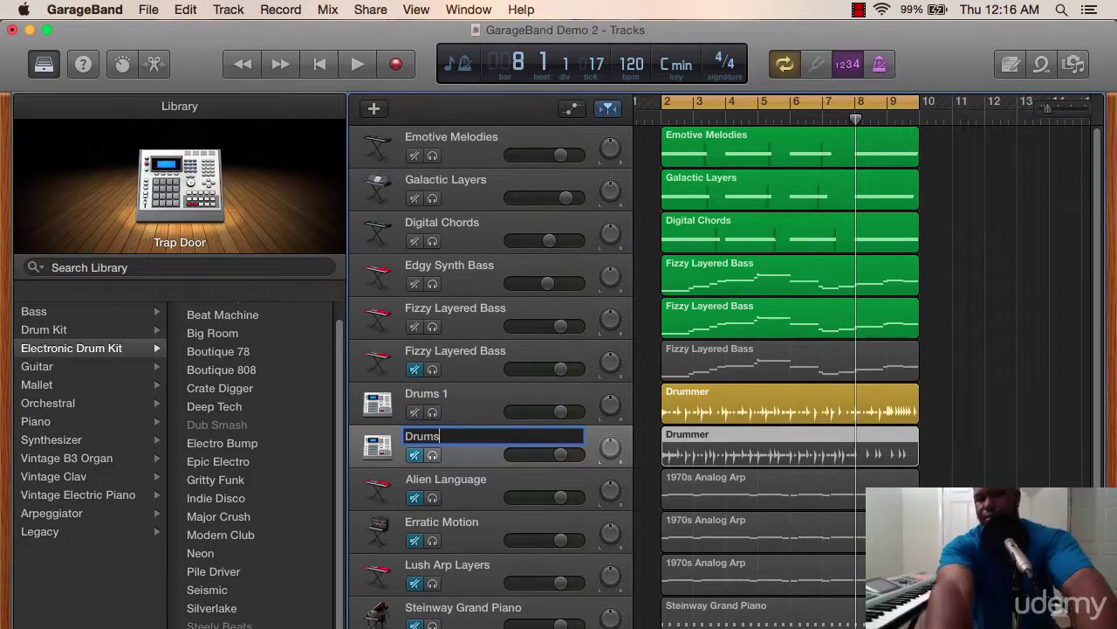
pyautogui.write('2')
pyautogui.press('Return')
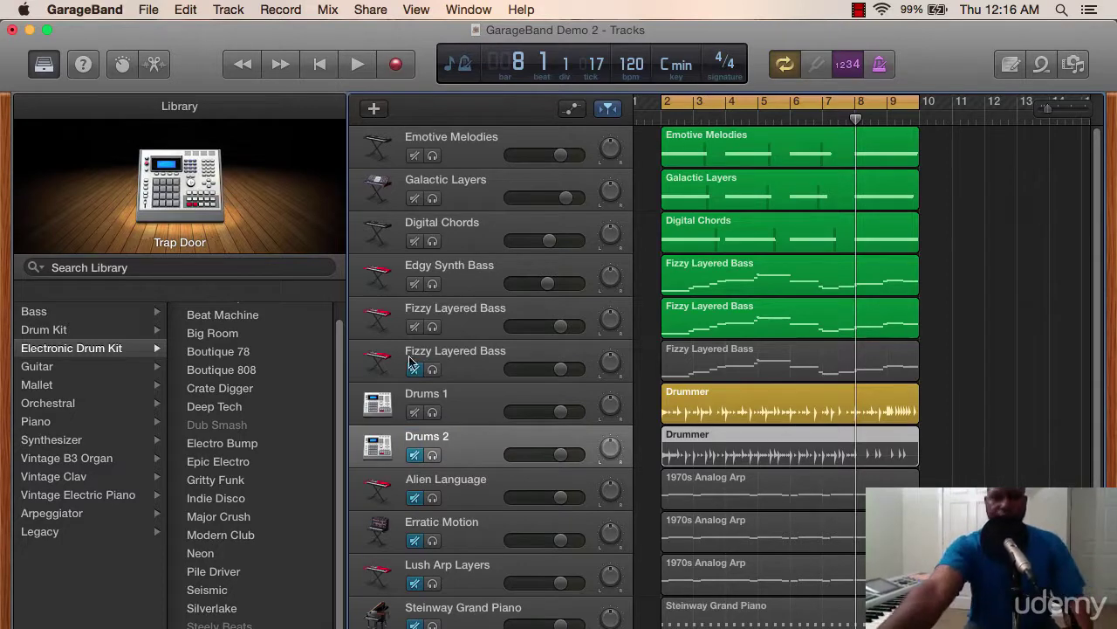
# Reorder tracks: Drums 1, Drums 2, then Fizzy Layered Bass, Edgy Synth Bass, Fizzy Layered Bass.
pyautogui.moveTo(455, 398); pyautogui.dragTo(446, 132)
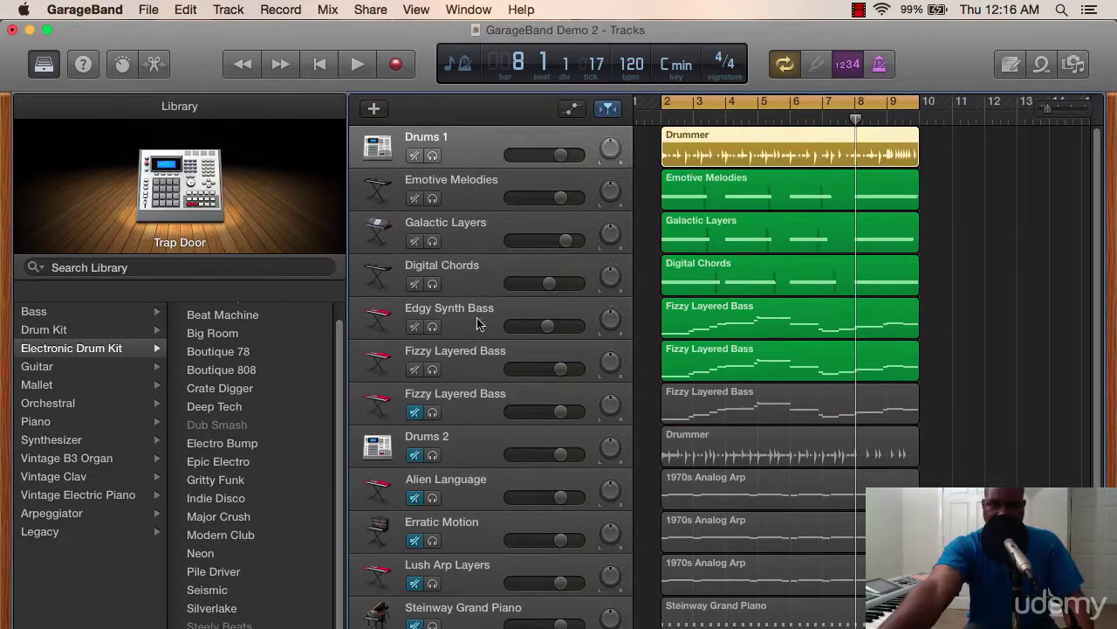
pyautogui.moveTo(462, 444); pyautogui.dragTo(460, 183)
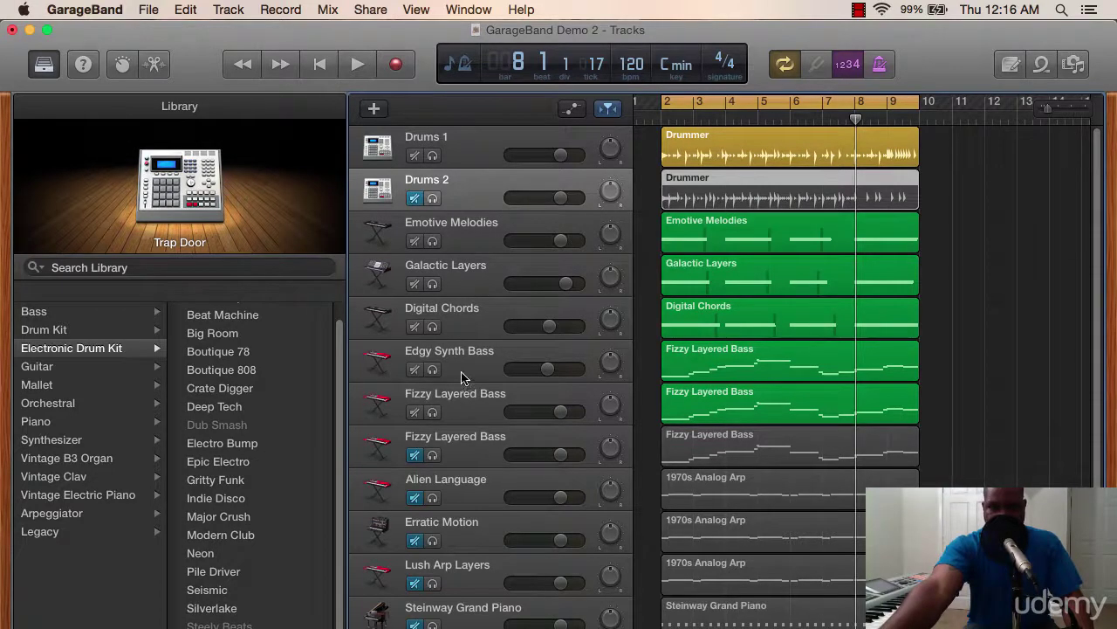
pyautogui.moveTo(463, 374); pyautogui.dragTo(462, 374)
pyautogui.moveTo(471, 418); pyautogui.dragTo(463, 218)
pyautogui.moveTo(468, 407); pyautogui.dragTo(473, 266)
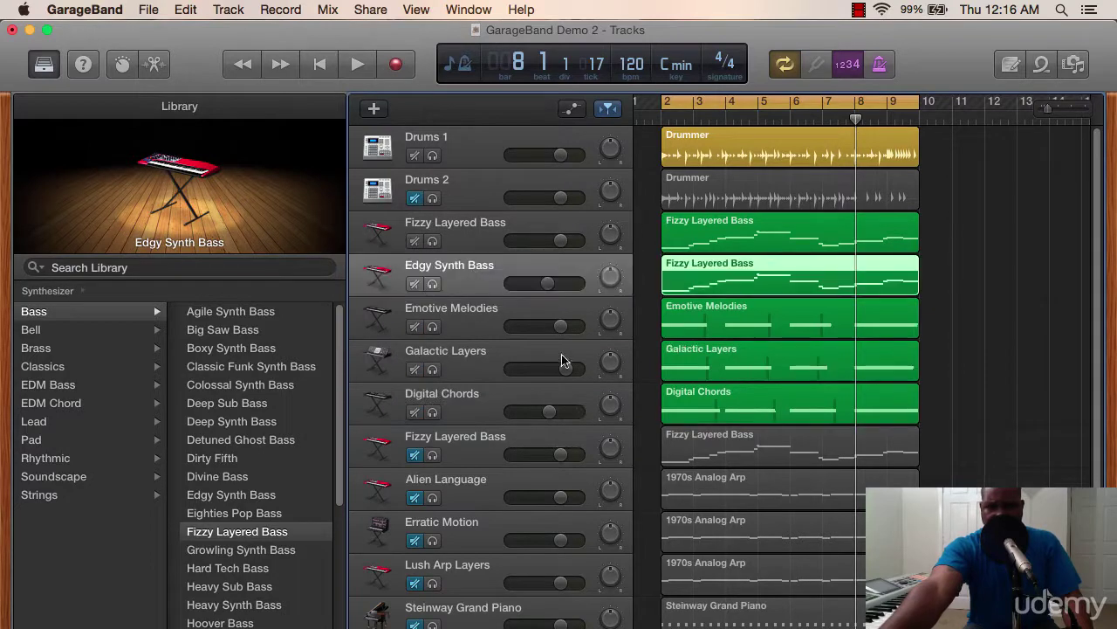
pyautogui.click(471, 445)
pyautogui.moveTo(472, 445); pyautogui.dragTo(474, 310)
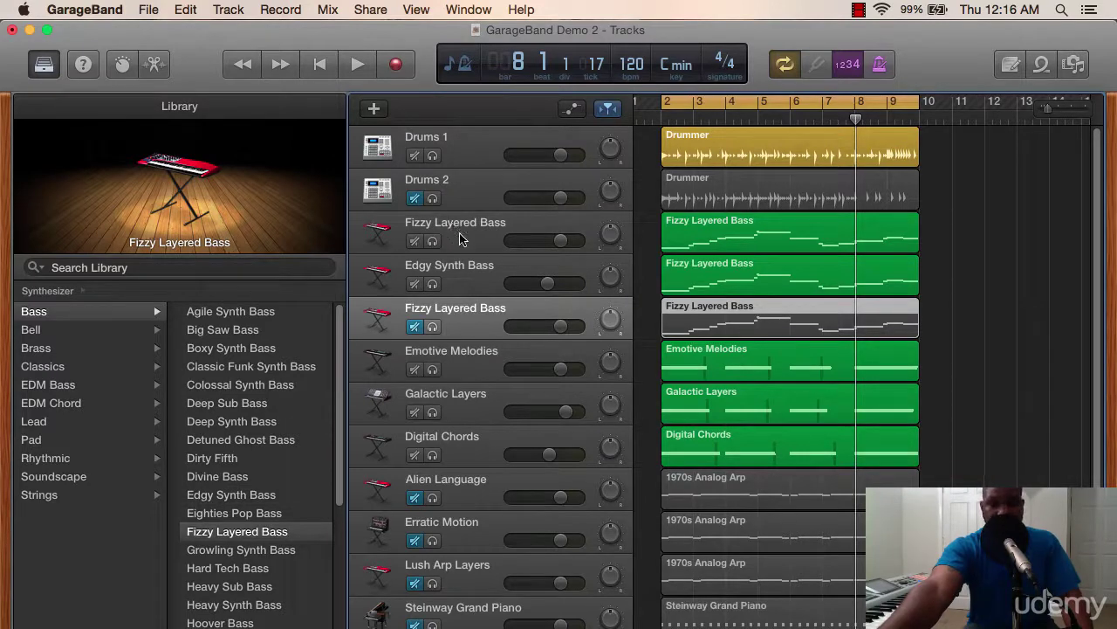
# Mute Edgy Synth Bass and name the bass tracks 'Bass 1', 'Bass 2' and 'Bass 3'.
pyautogui.click(416, 283)
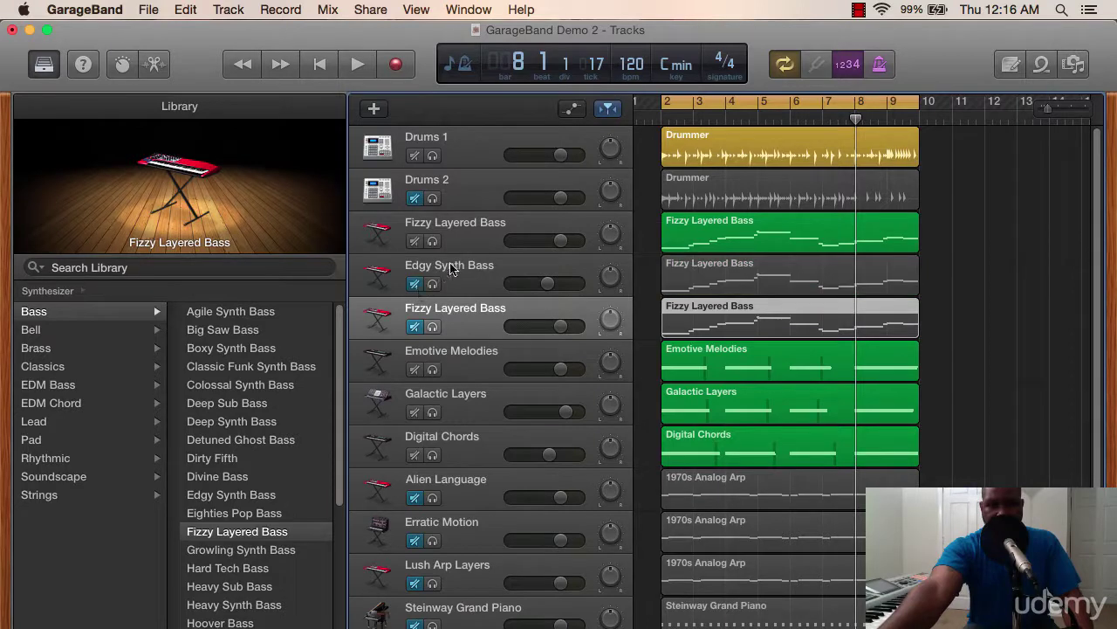
pyautogui.doubleClick(454, 223)
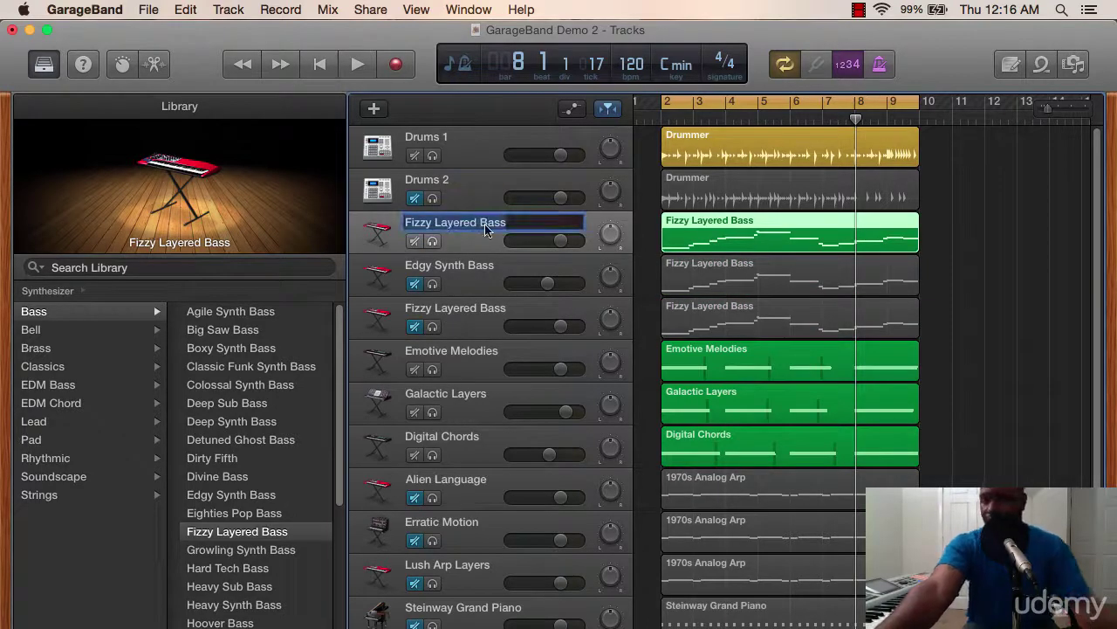
pyautogui.write('Bass 1')
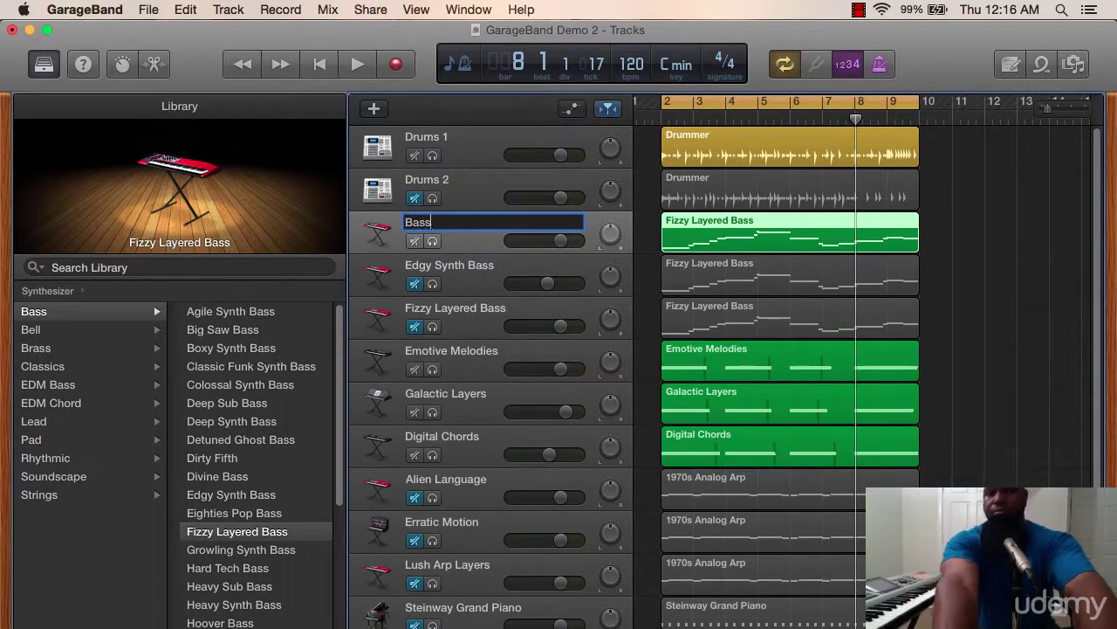
pyautogui.press('Return')
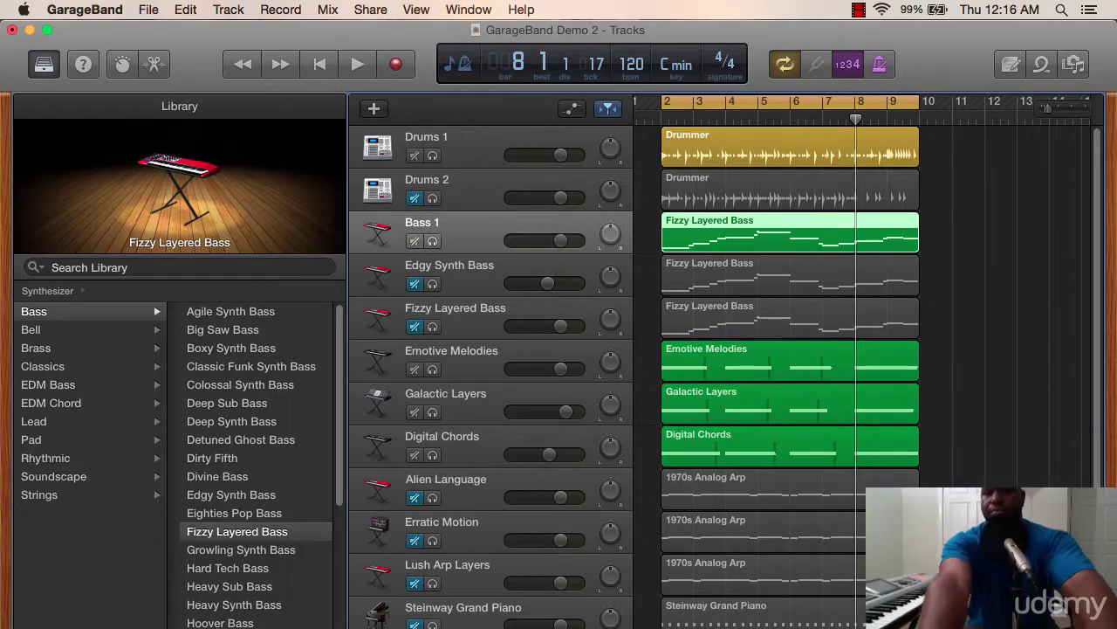
pyautogui.doubleClick(436, 267)
pyautogui.write('b')
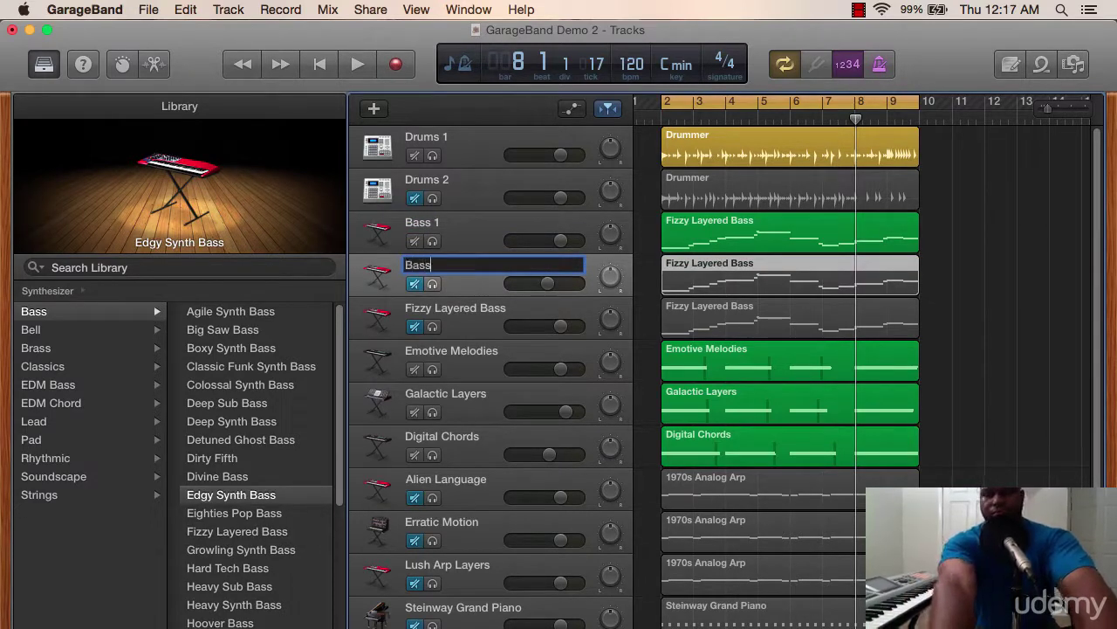
pyautogui.write('ass 2')
pyautogui.press('Return')
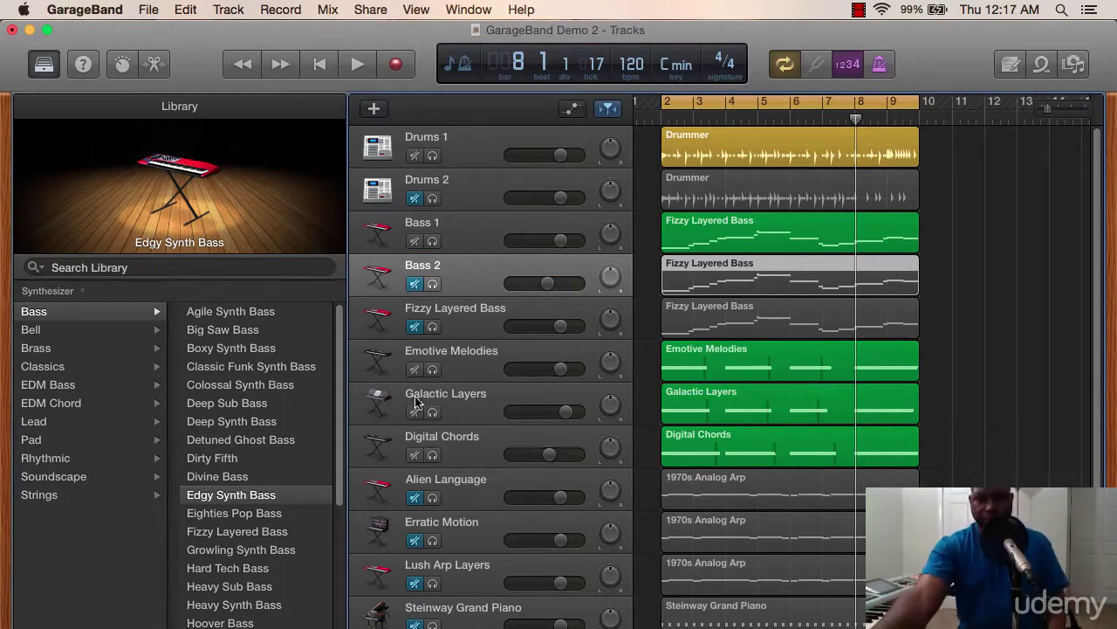
pyautogui.doubleClick(459, 311)
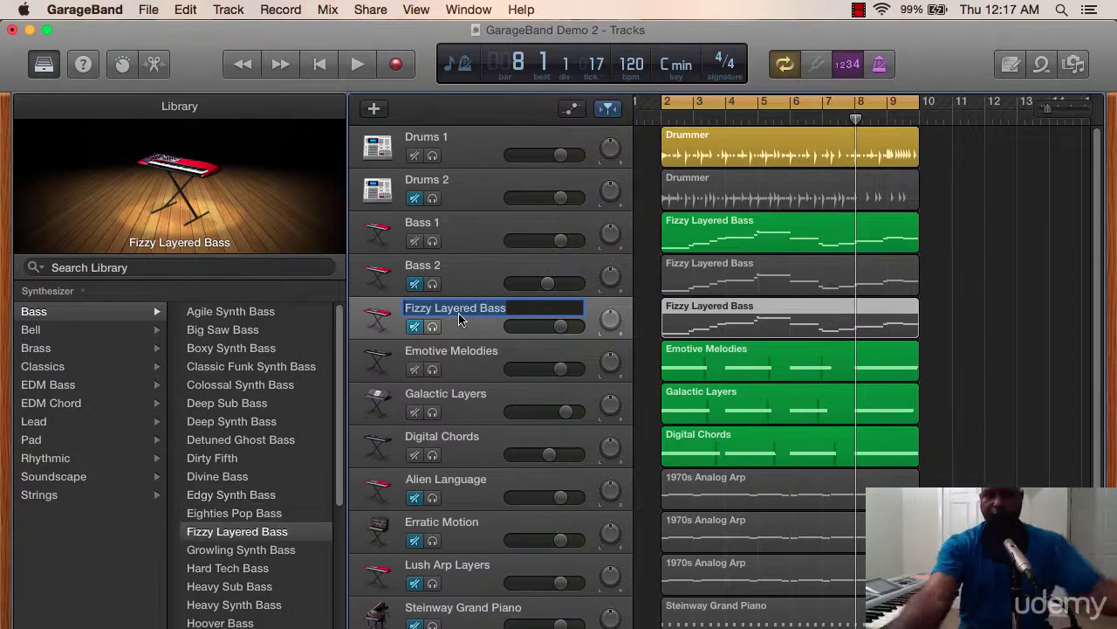
pyautogui.write('Bass 3')
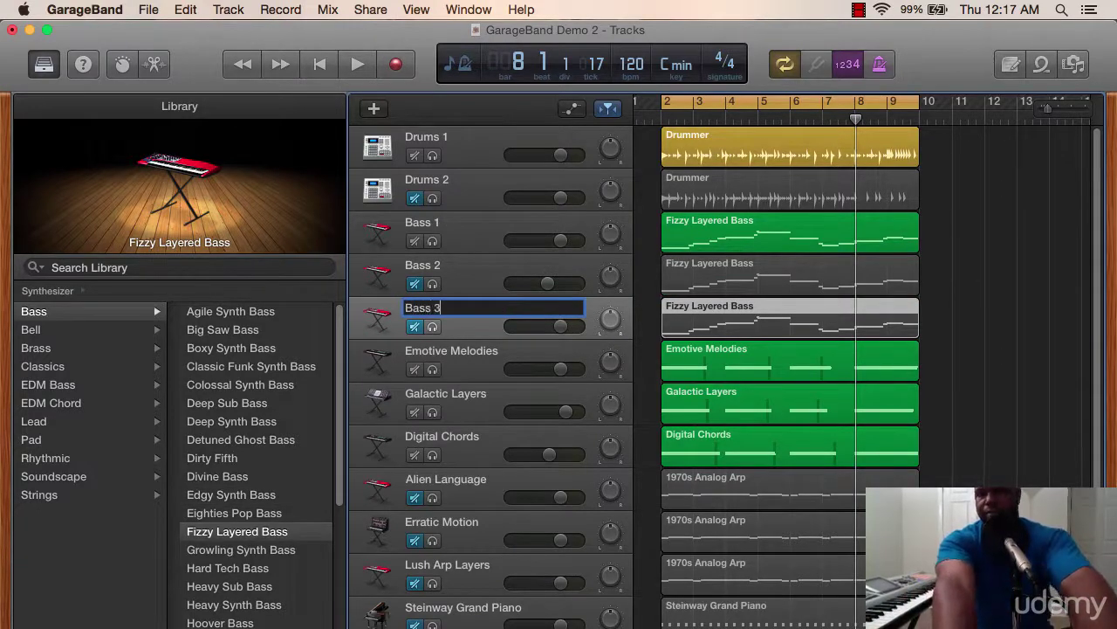
pyautogui.press('Return')
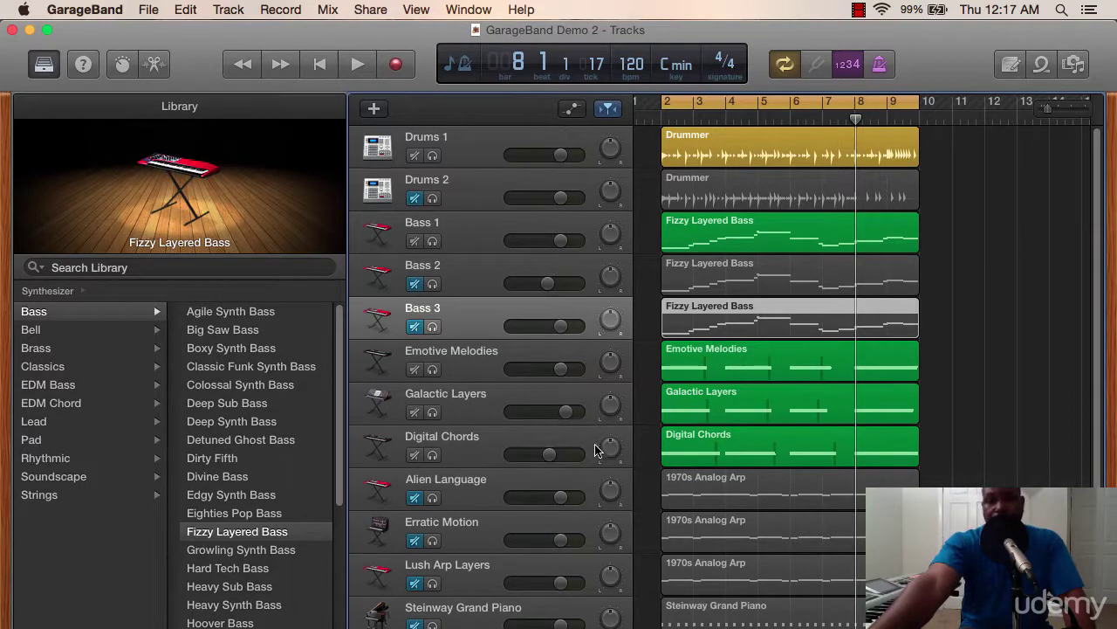
# Rename Emotive Melodies to 'Arp 1' and copy that name.
pyautogui.scroll(-2, 594, 447)
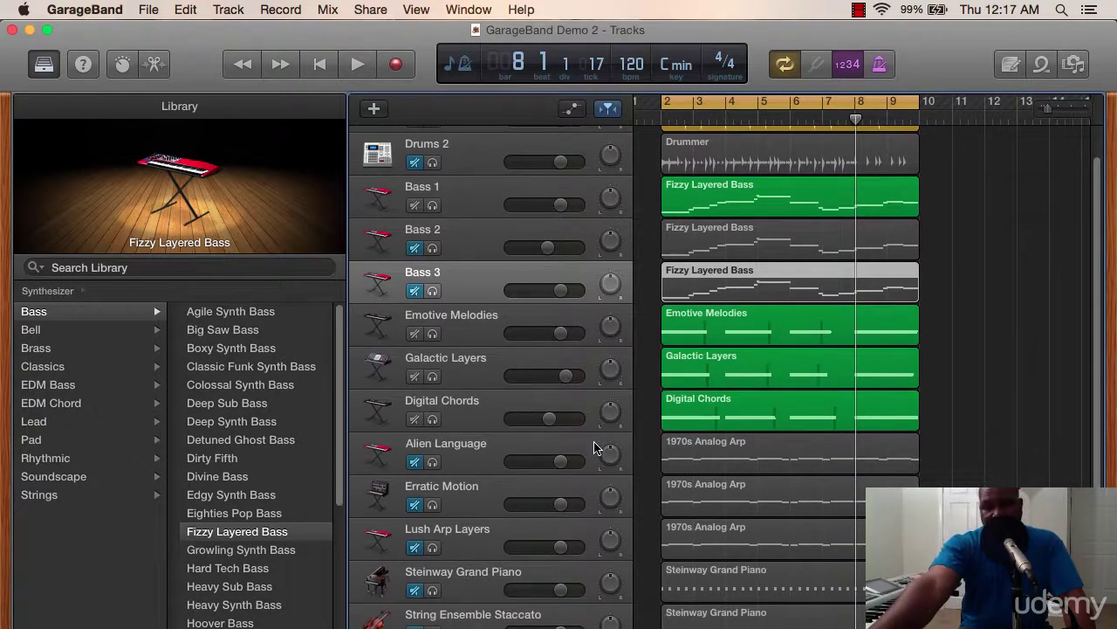
pyautogui.scroll(-5, 593, 447)
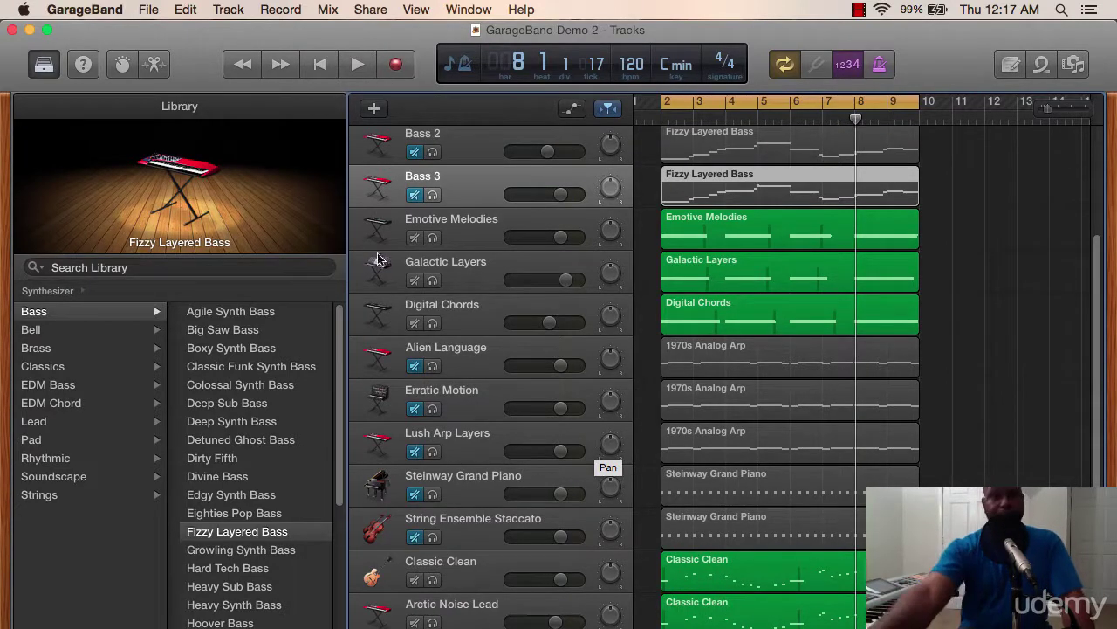
pyautogui.click(417, 225)
pyautogui.doubleClick(417, 225)
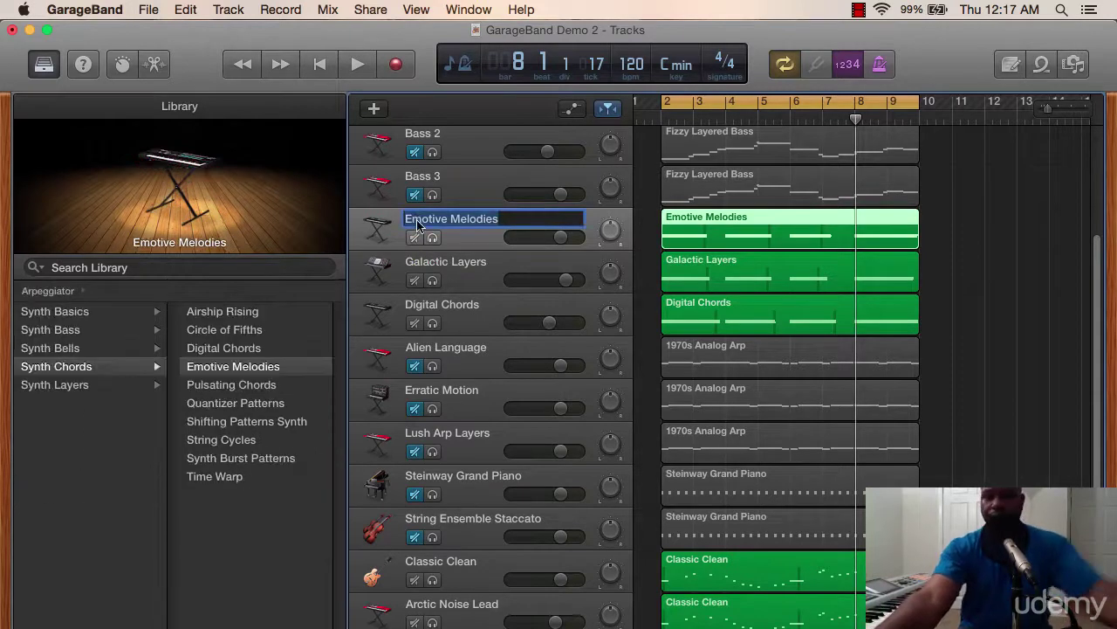
pyautogui.write('Arp')
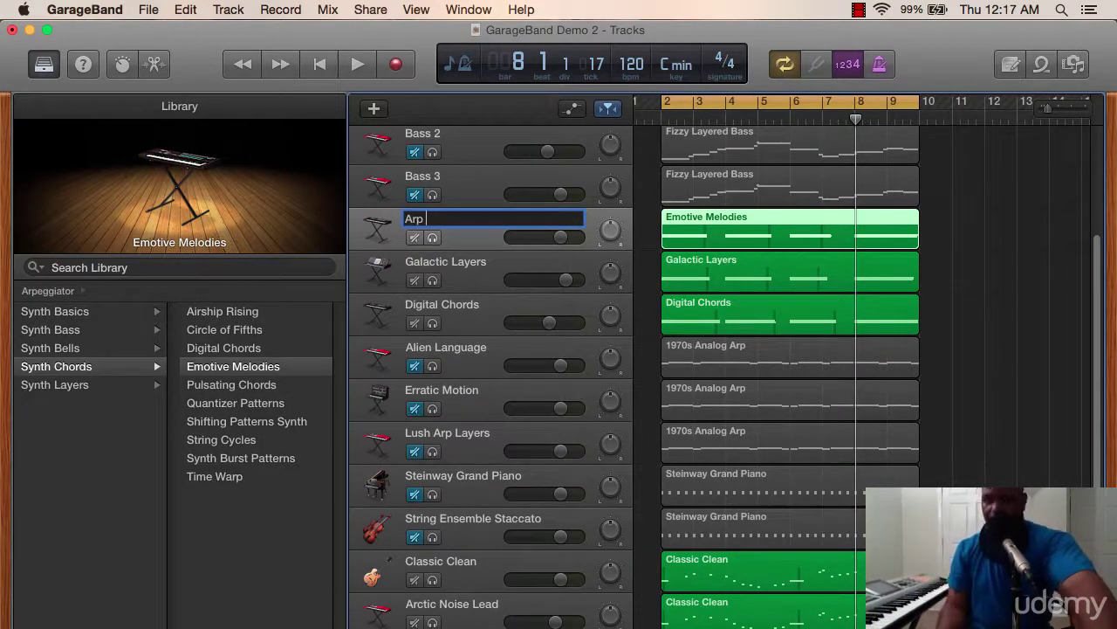
pyautogui.write(' 1')
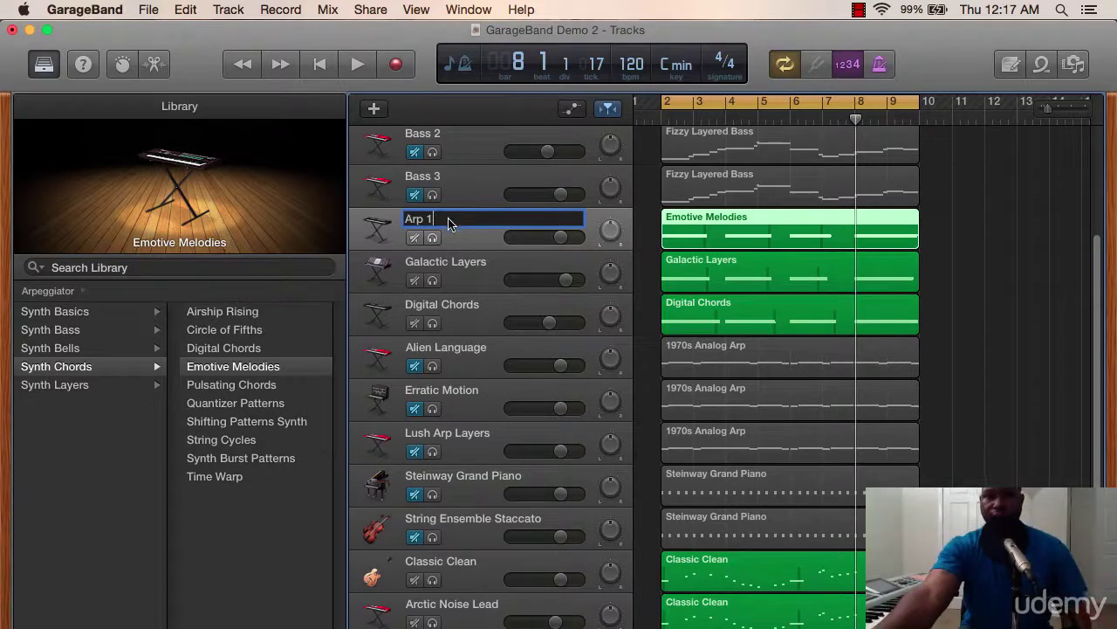
pyautogui.moveTo(450, 219); pyautogui.dragTo(403, 220)
pyautogui.rightClick(426, 225)
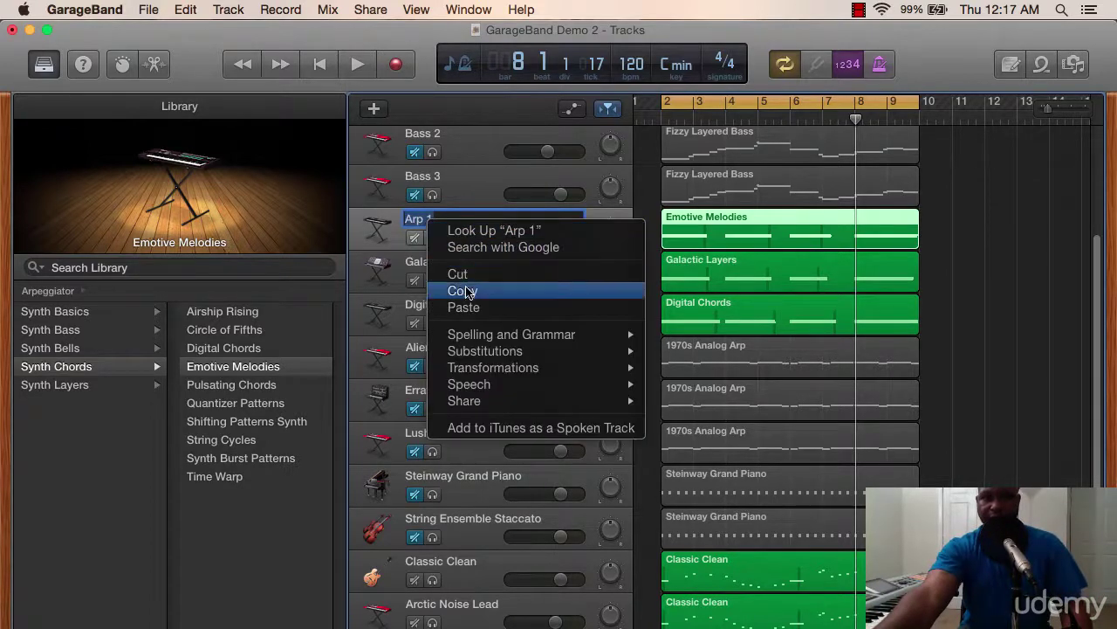
pyautogui.click(468, 289)
pyautogui.press('Return')
# Paste the copied name to make Galactic Layers 'Arp 2' and Digital Chords 'Arp 3'.
pyautogui.doubleClick(428, 265)
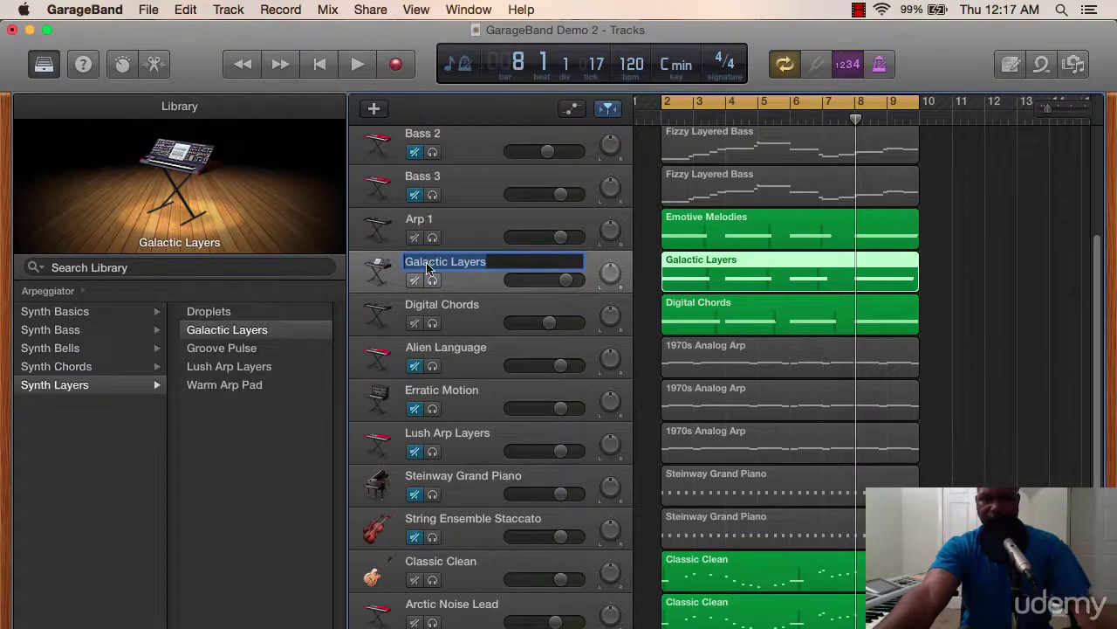
pyautogui.press('super+v')
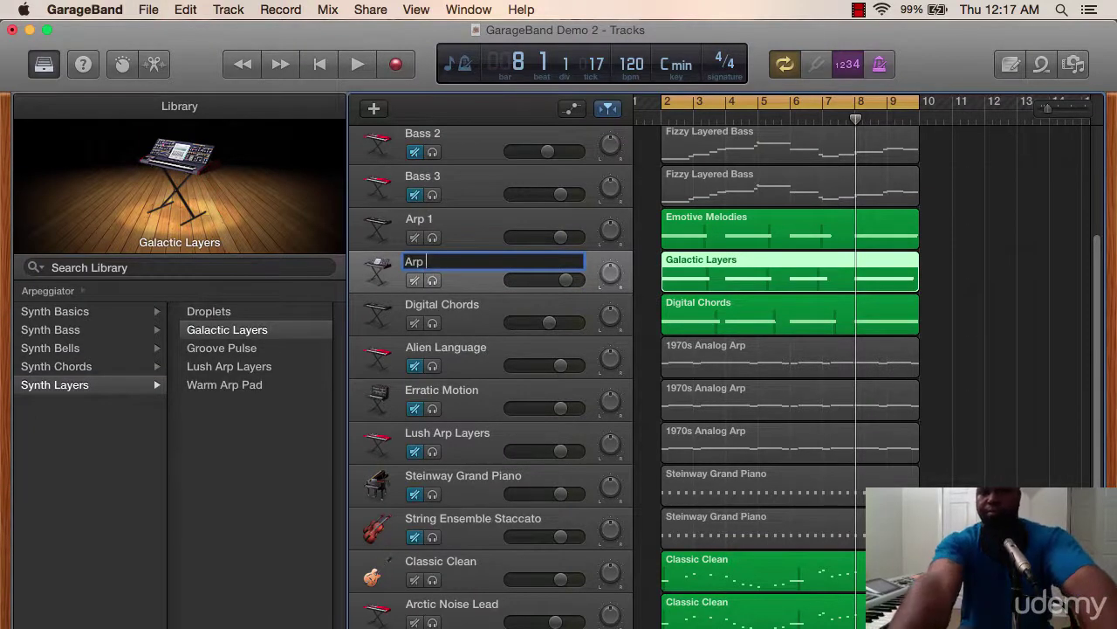
pyautogui.write('2')
pyautogui.press('Return')
pyautogui.doubleClick(445, 303)
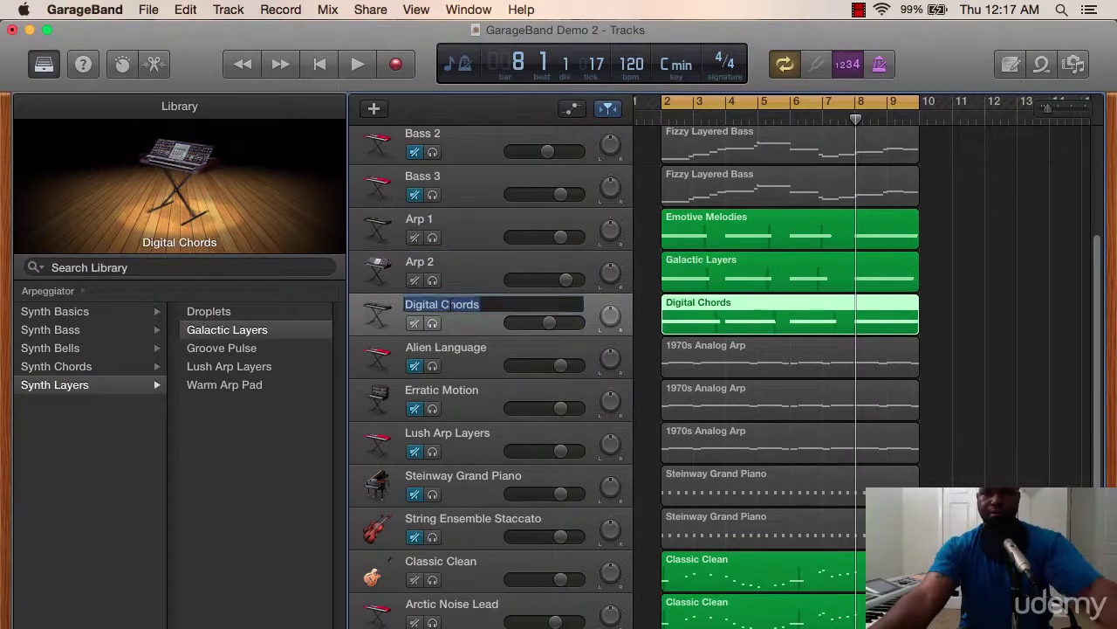
pyautogui.press('super+v')
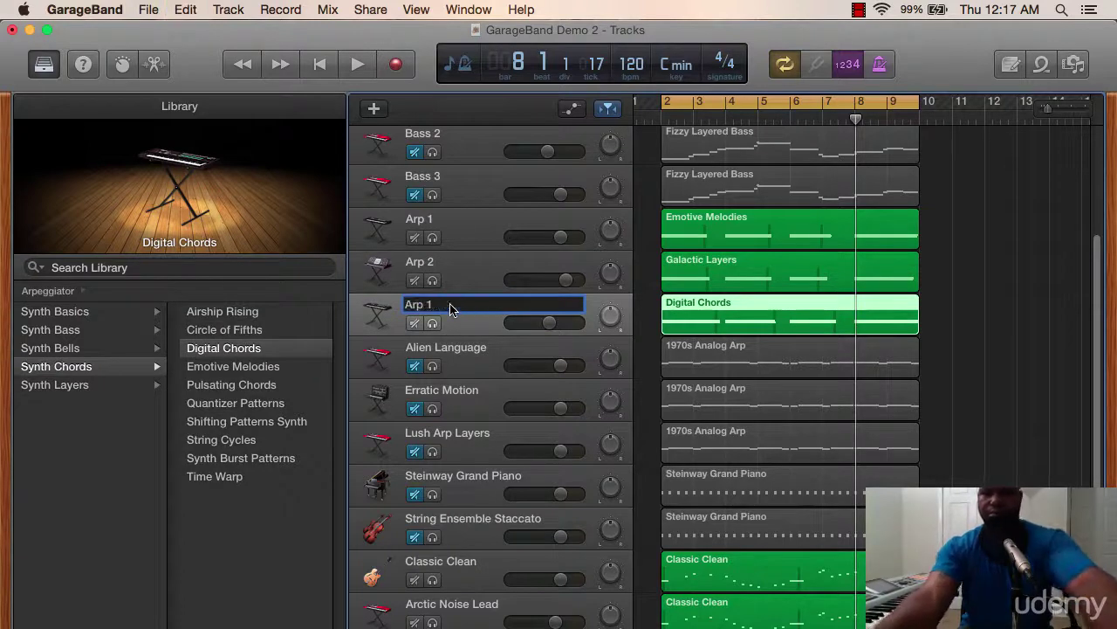
pyautogui.write('3')
pyautogui.press('Return')
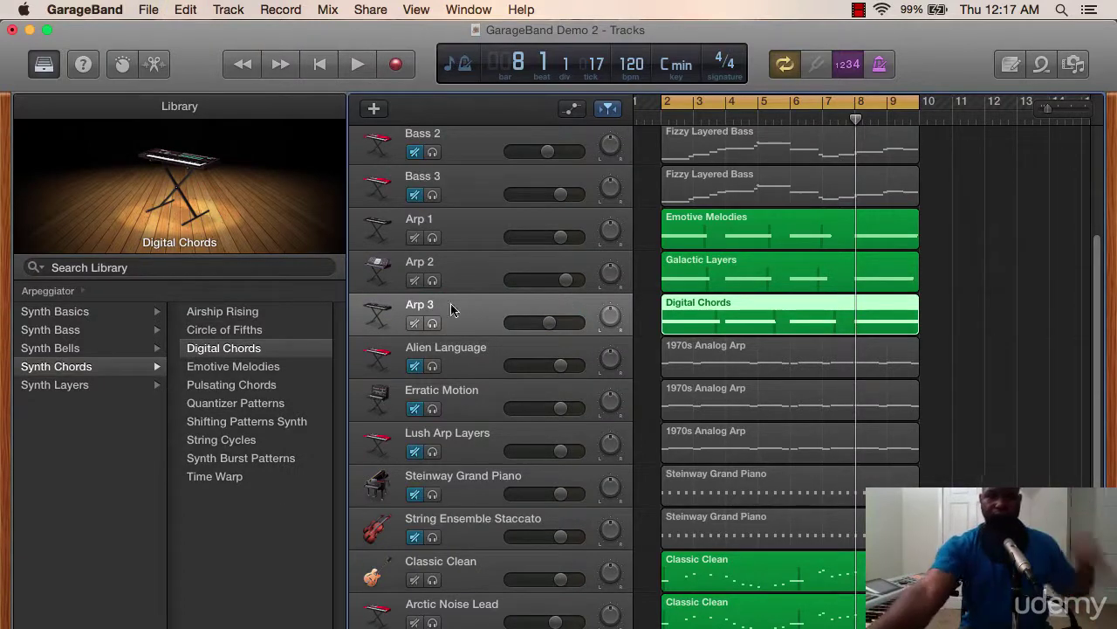
pyautogui.click(463, 355)
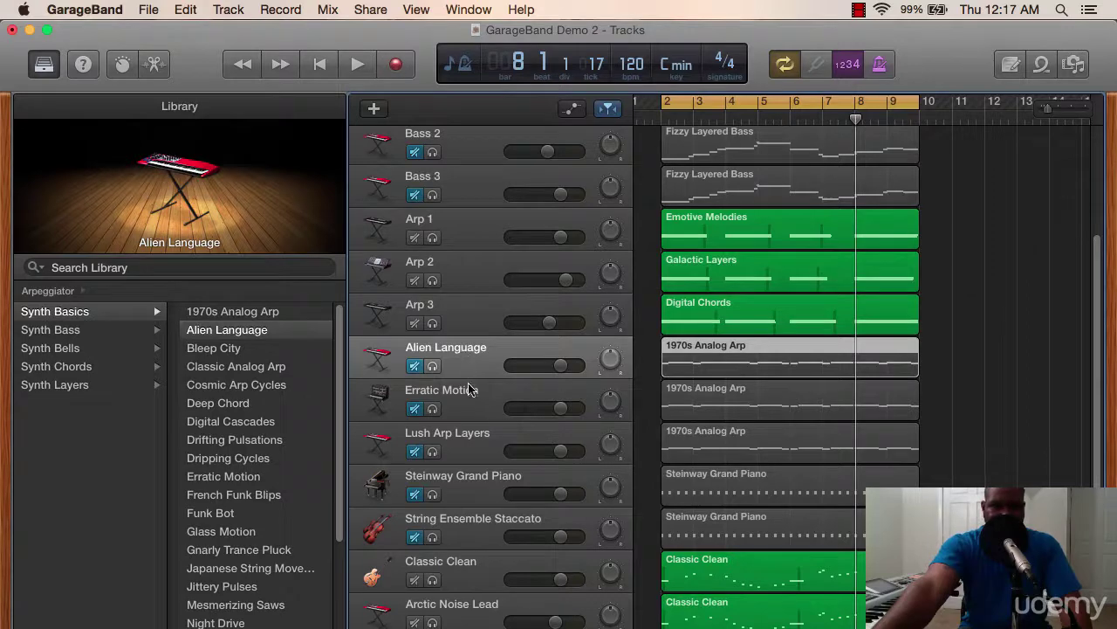
# Hide the Library and Loop Browser to widen the tracks, then edit Alien Language's name.
pyautogui.click(473, 393)
pyautogui.click(456, 355)
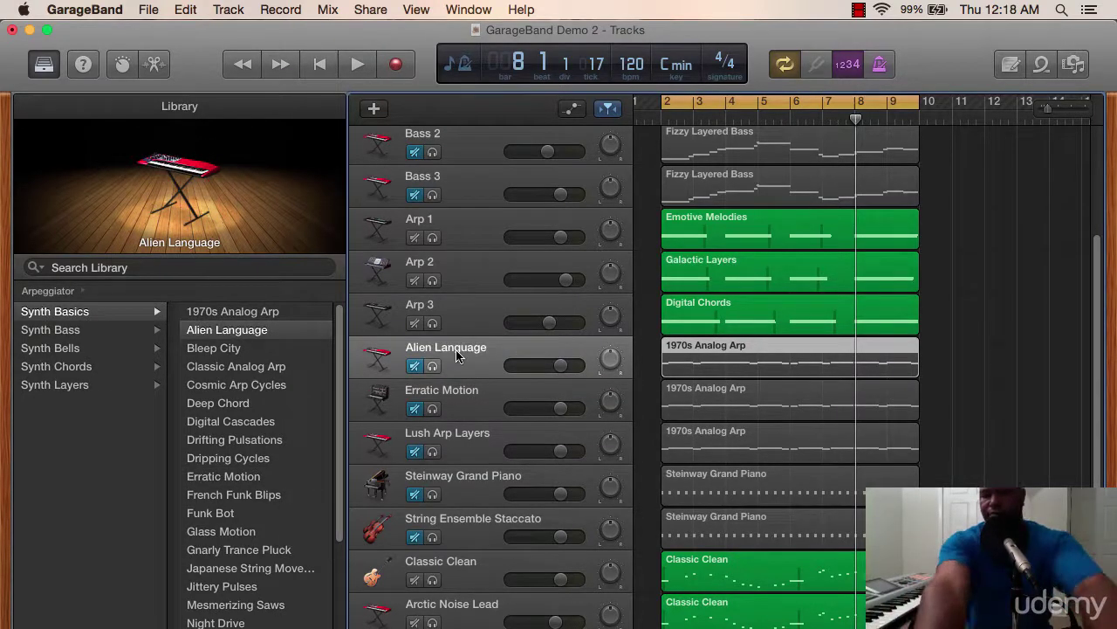
pyautogui.press('o')
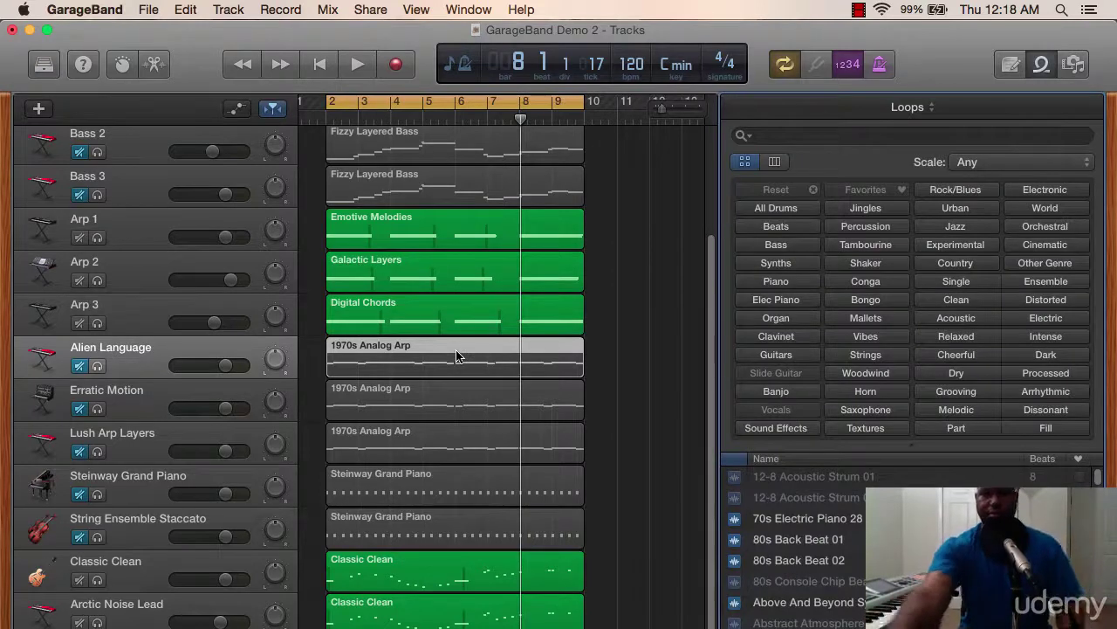
pyautogui.press('o')
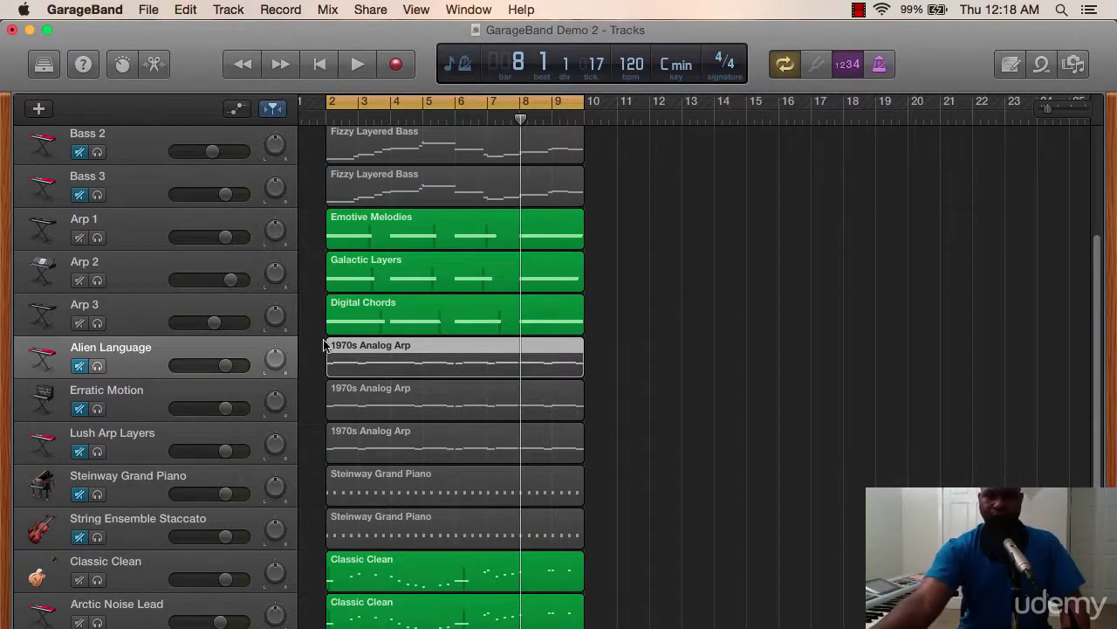
pyautogui.doubleClick(129, 349)
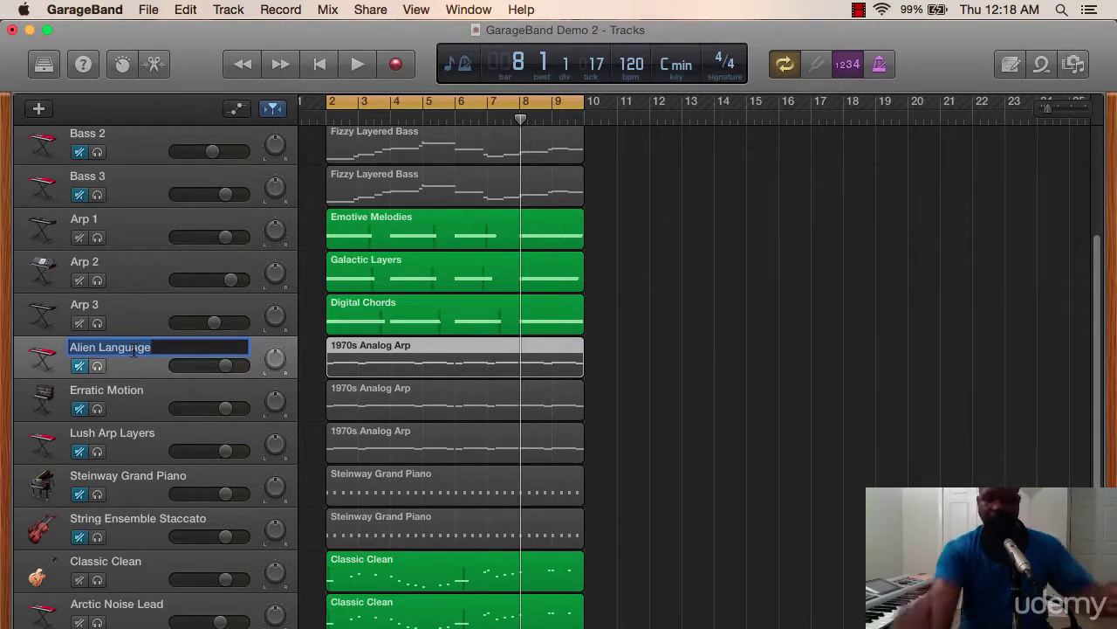
# Name the Alien Language track 'Arp Pad 1' and copy that name.
pyautogui.write('Arp Pad 1')
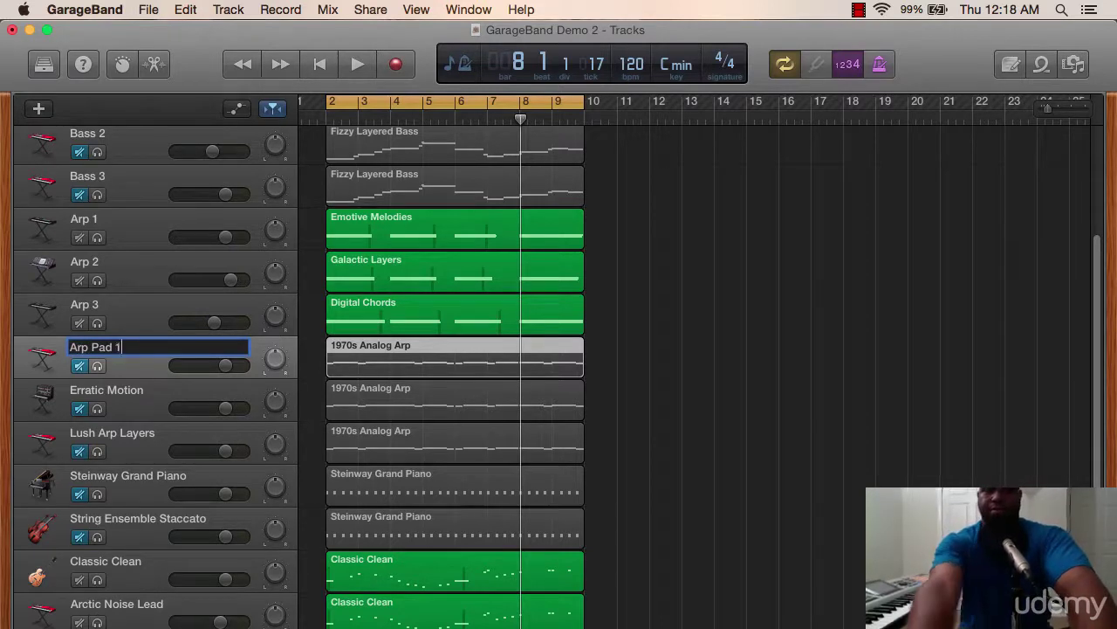
pyautogui.moveTo(124, 348); pyautogui.dragTo(61, 348)
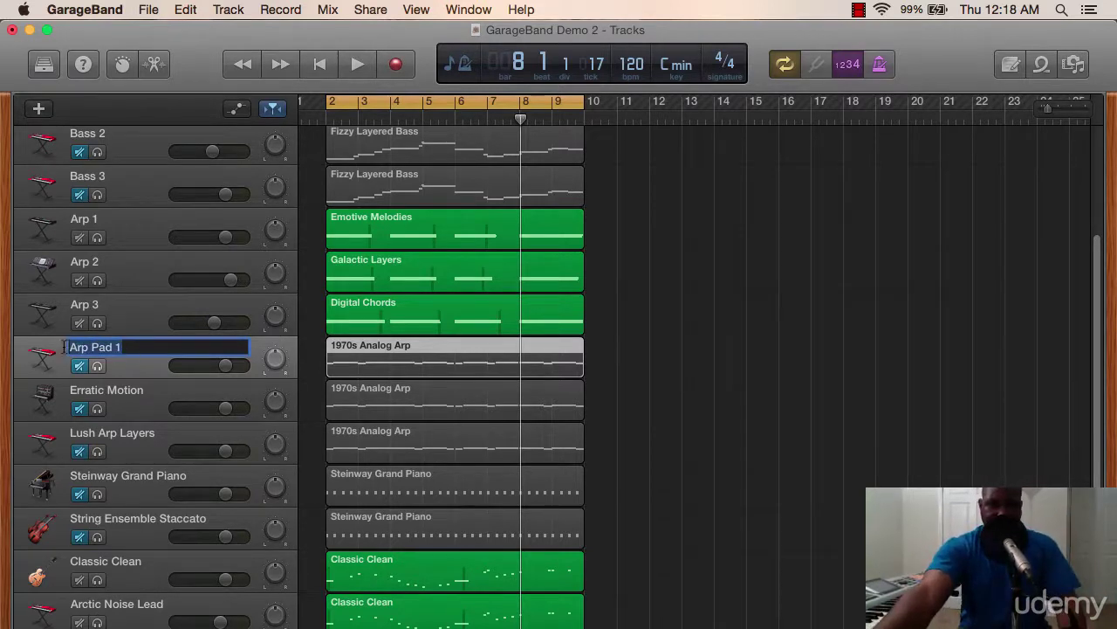
pyautogui.rightClick(103, 349)
pyautogui.click(139, 419)
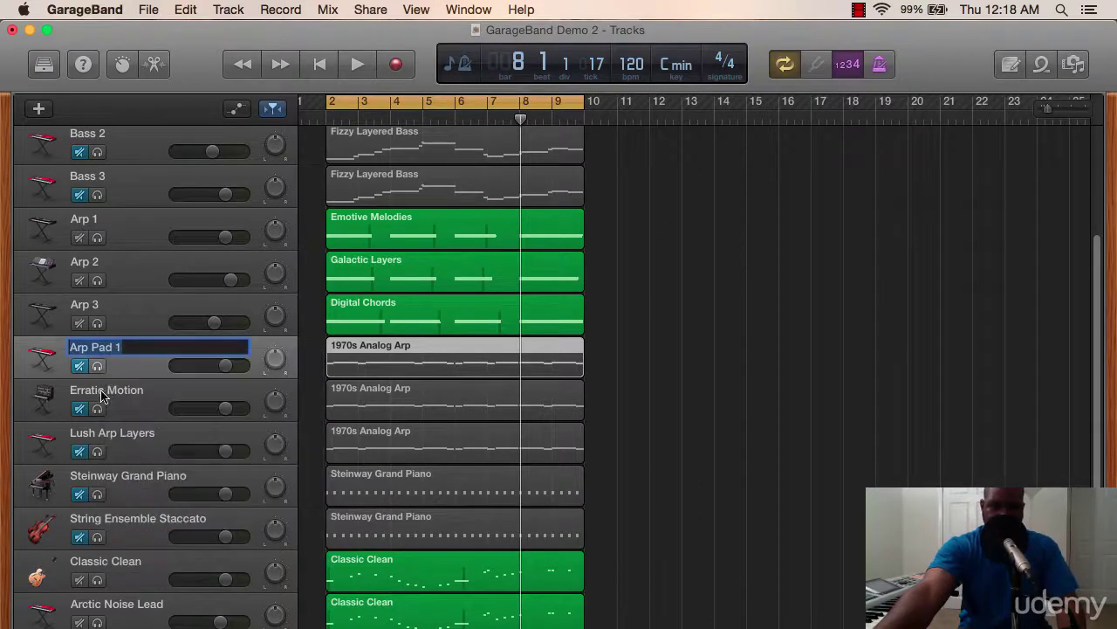
# Rename Erratic Motion 'Arp Pad 2' and Lush Arp Layers 'Arp Pad 3', then solo the piano.
pyautogui.doubleClick(101, 390)
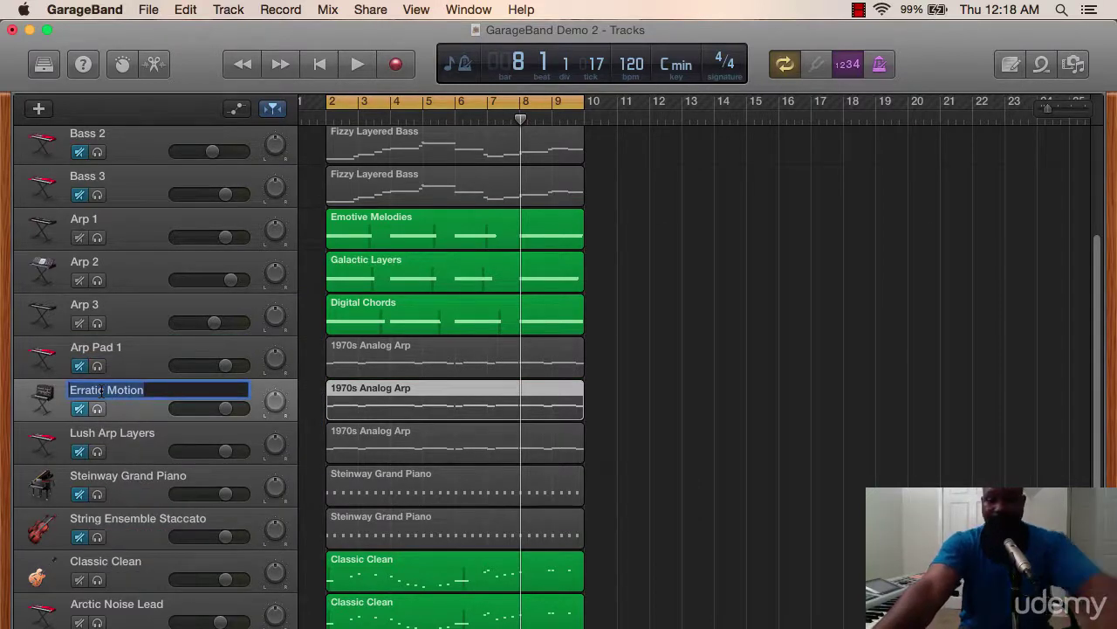
pyautogui.press('super+v')
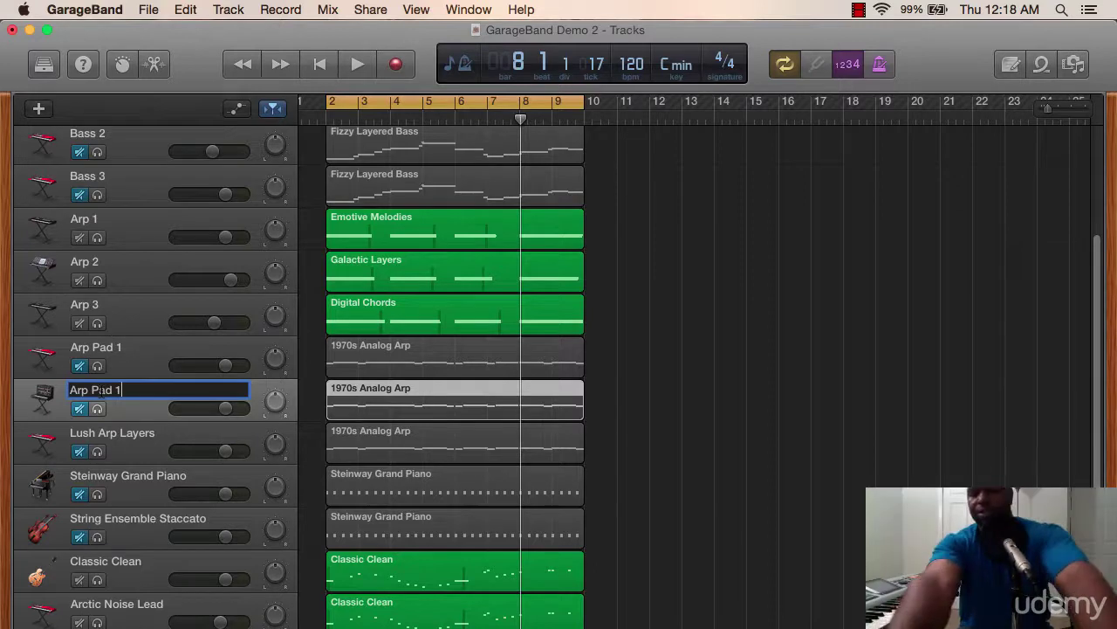
pyautogui.press('BackSpace')
pyautogui.write('2')
pyautogui.press('Return')
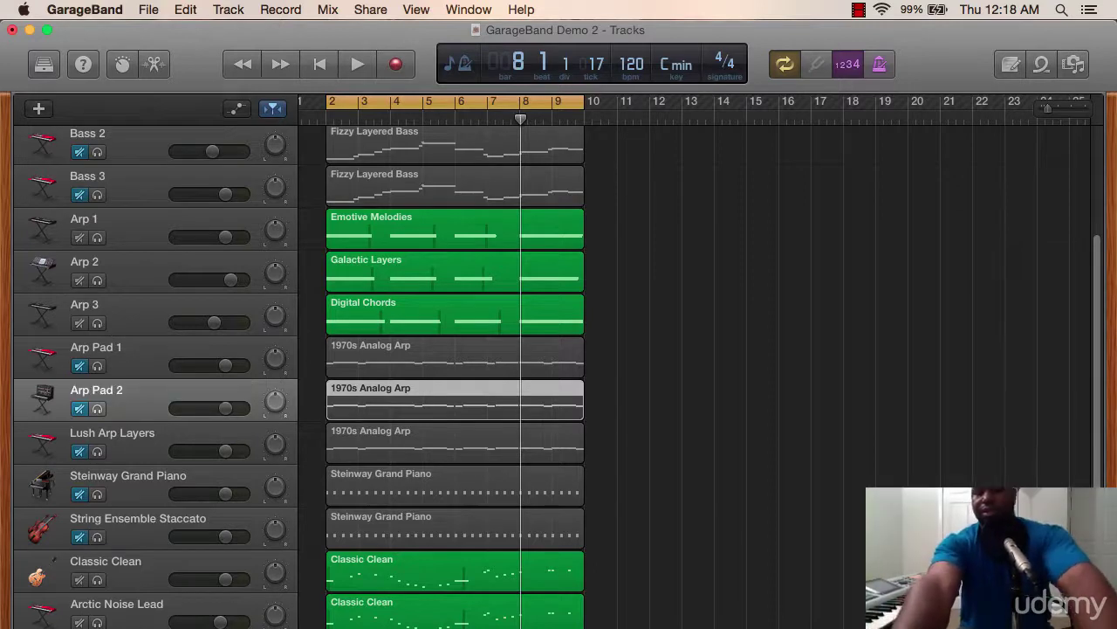
pyautogui.doubleClick(109, 440)
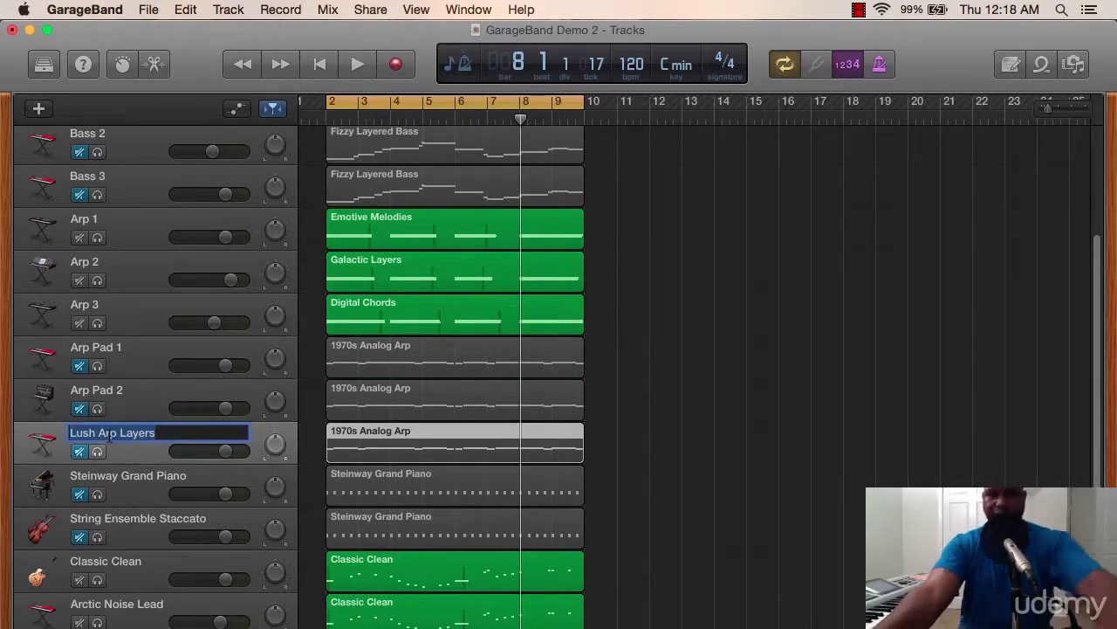
pyautogui.press('super+v')
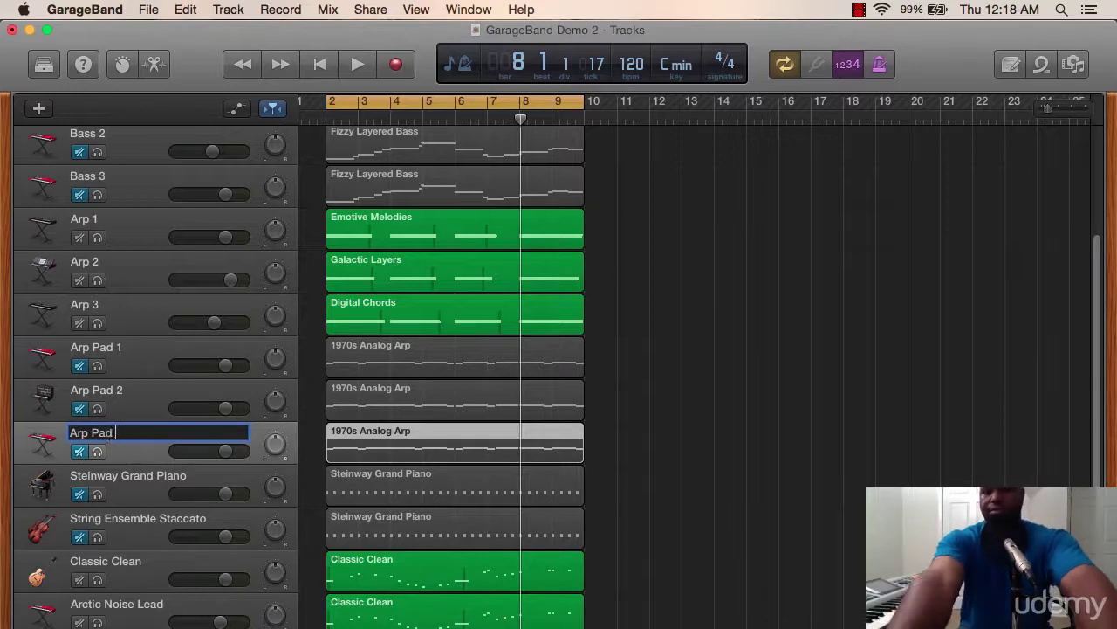
pyautogui.write('3')
pyautogui.press('Return')
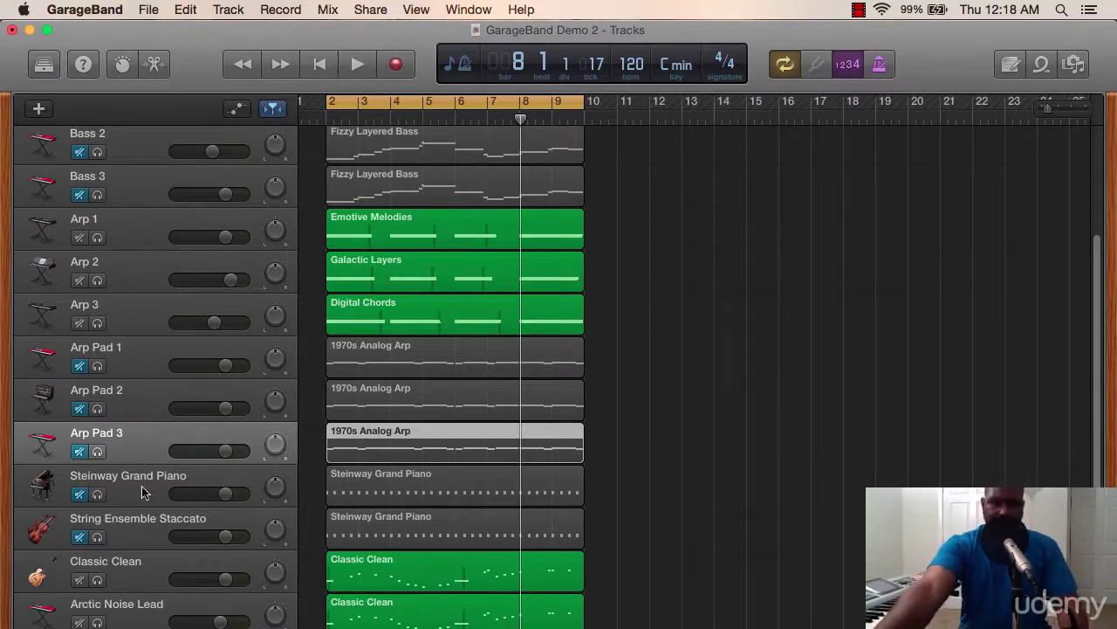
pyautogui.click(98, 495)
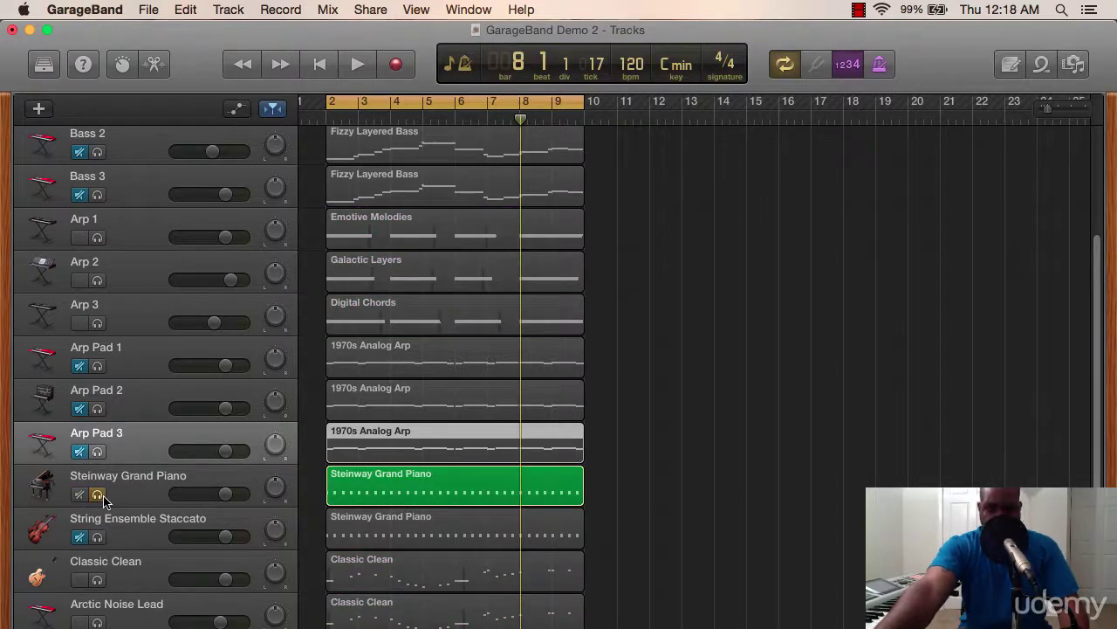
# Preview the soloed piano, then rename the piano and string tracks 'Piano' and 'String'.
pyautogui.press('space')
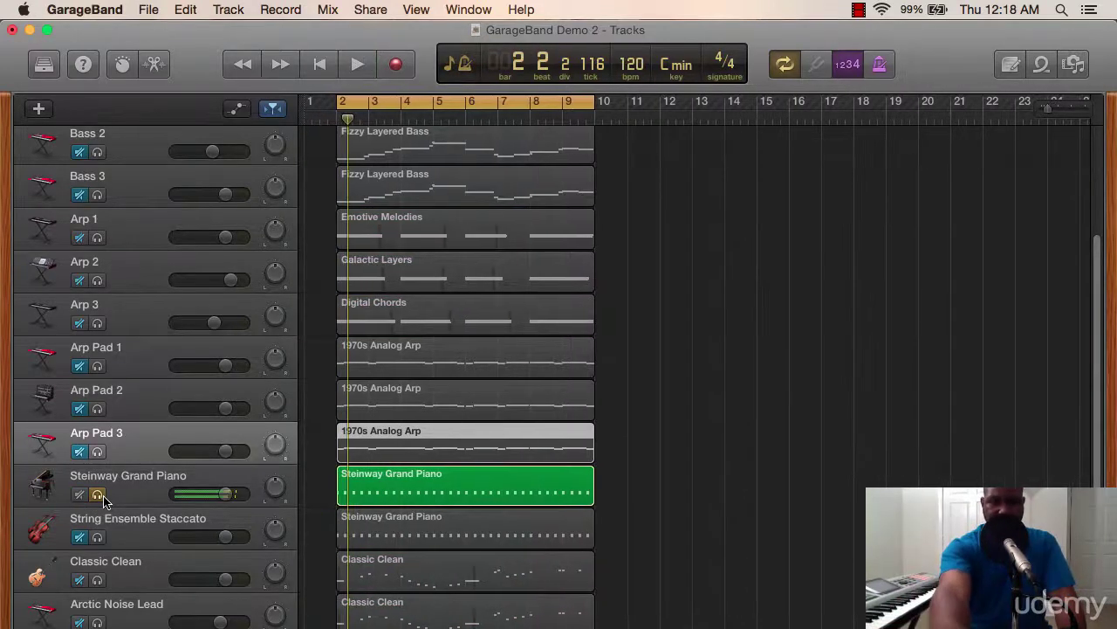
pyautogui.click(99, 495)
pyautogui.doubleClick(108, 478)
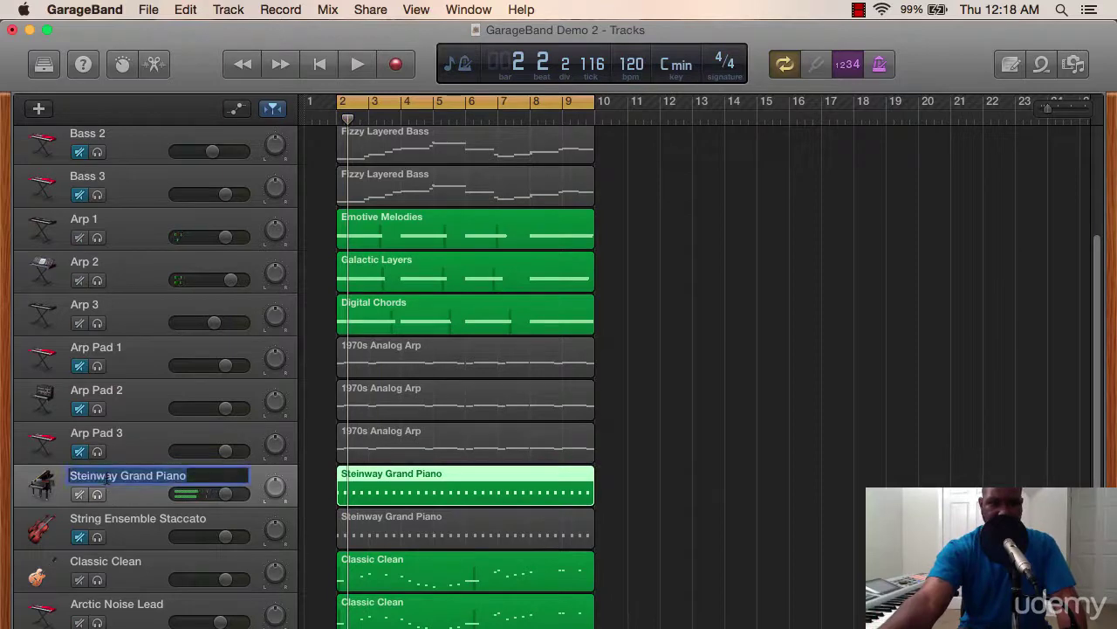
pyautogui.write('Pian')
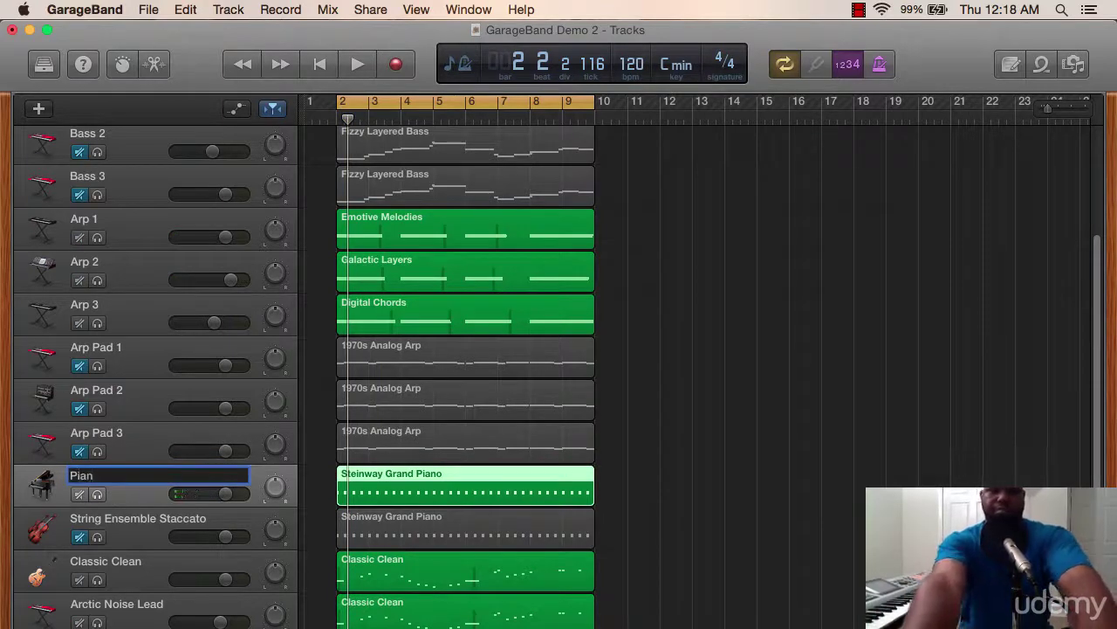
pyautogui.write('o')
pyautogui.press('Return')
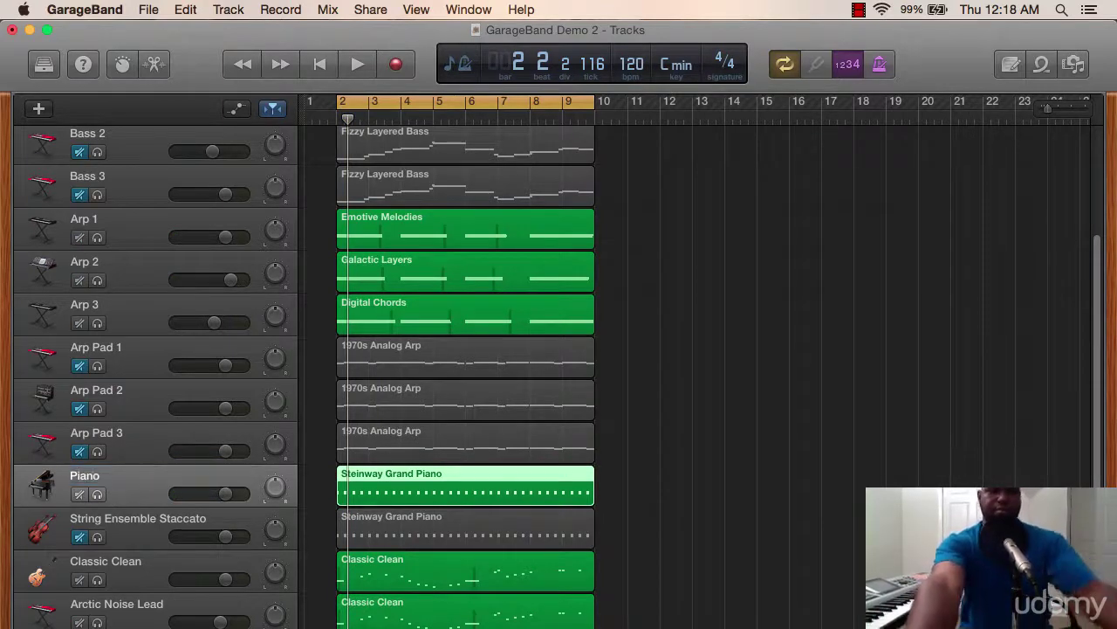
pyautogui.doubleClick(88, 518)
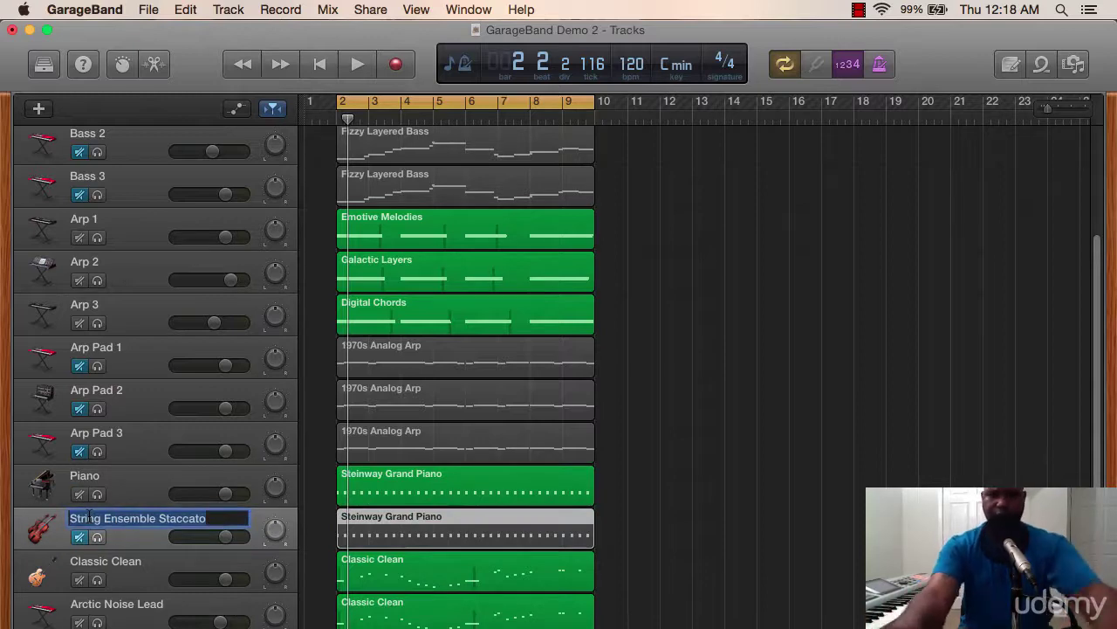
pyautogui.press('Return')
pyautogui.doubleClick(89, 519)
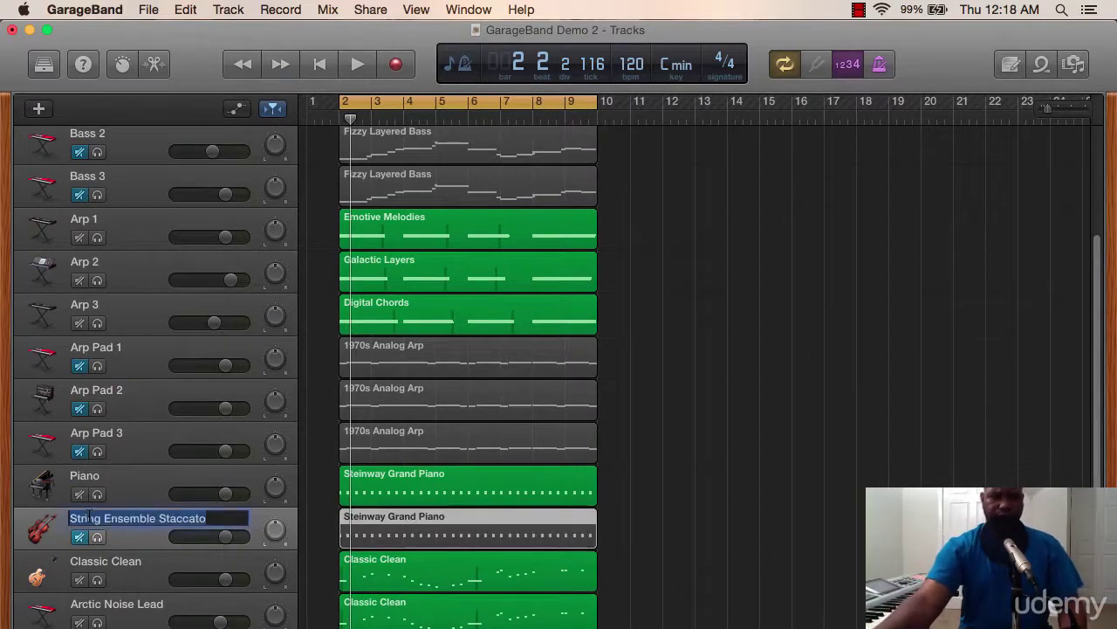
pyautogui.click(229, 520)
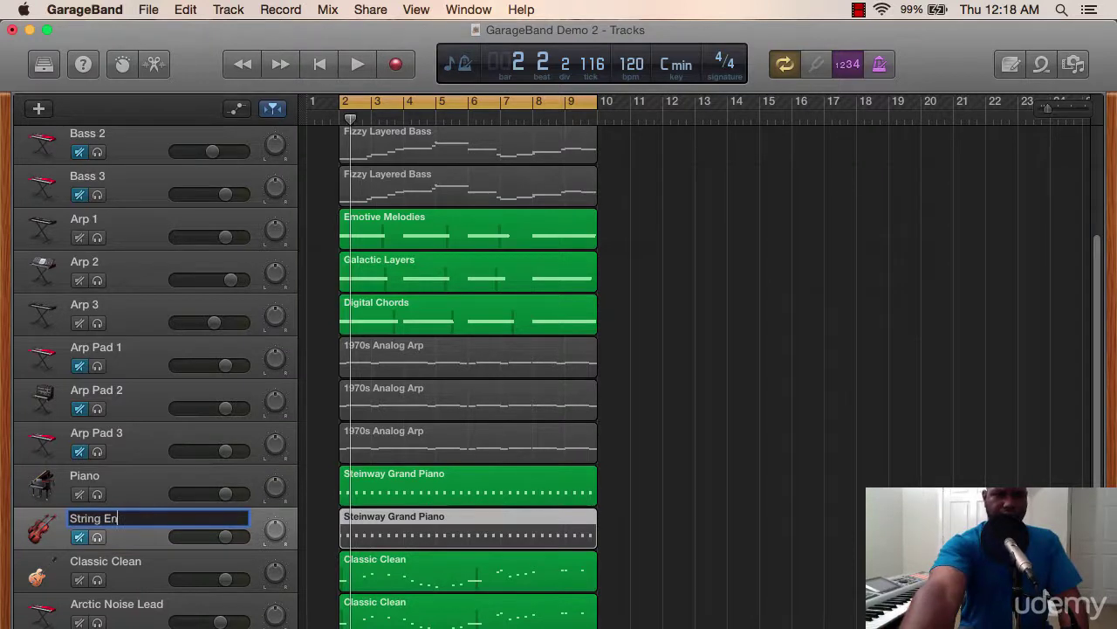
pyautogui.click(122, 563)
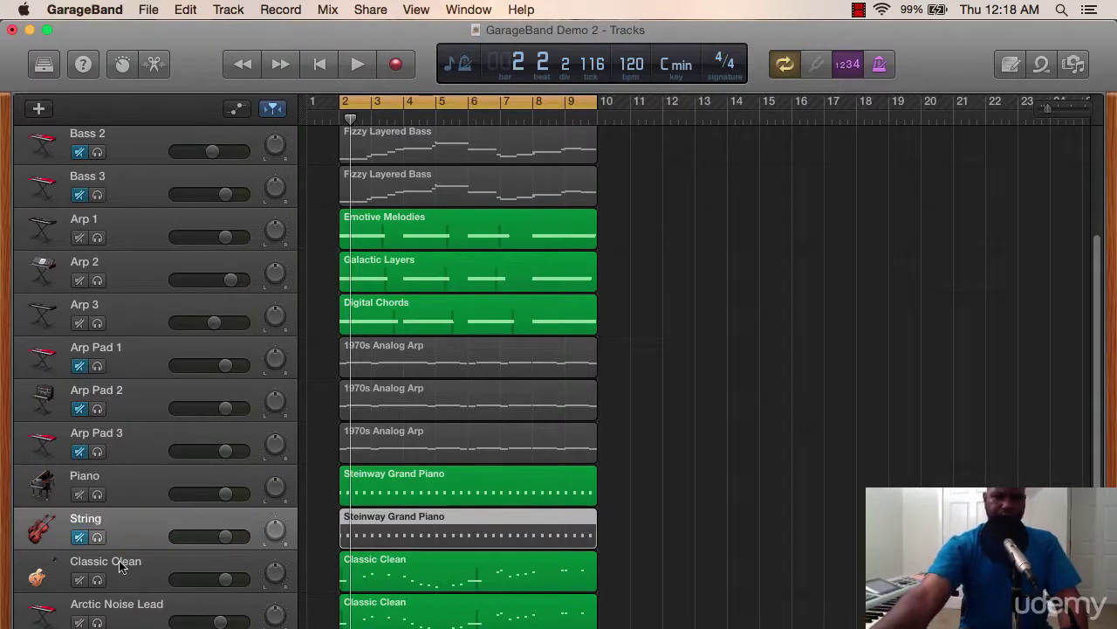
# Rename Classic Clean to 'Guitar' and show the Library for Arctic Noise Lead.
pyautogui.doubleClick(131, 563)
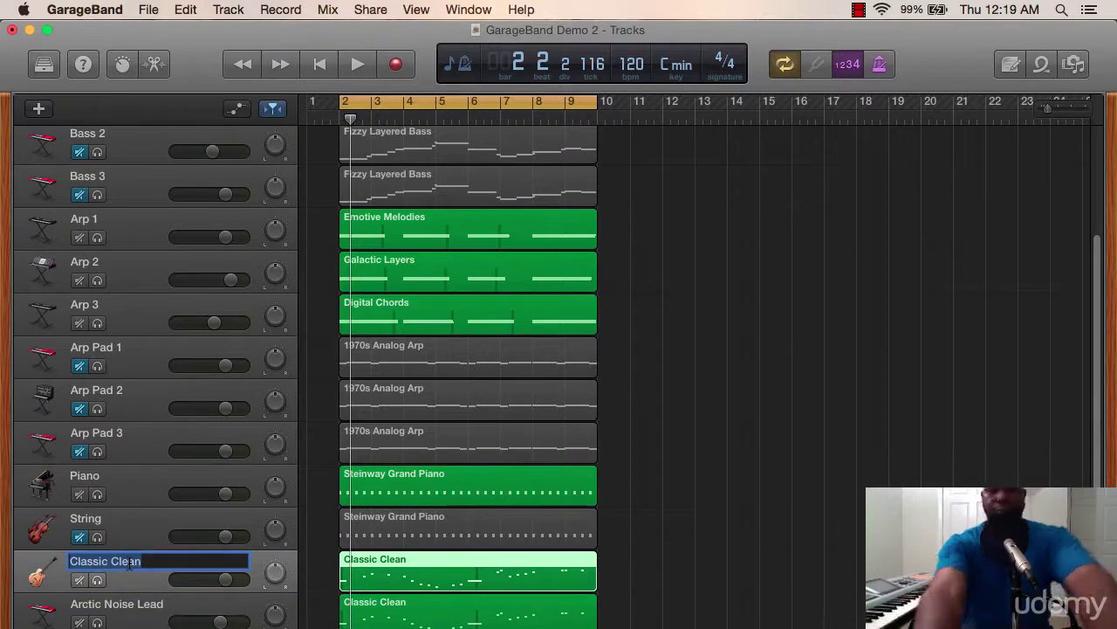
pyautogui.write('Guitar')
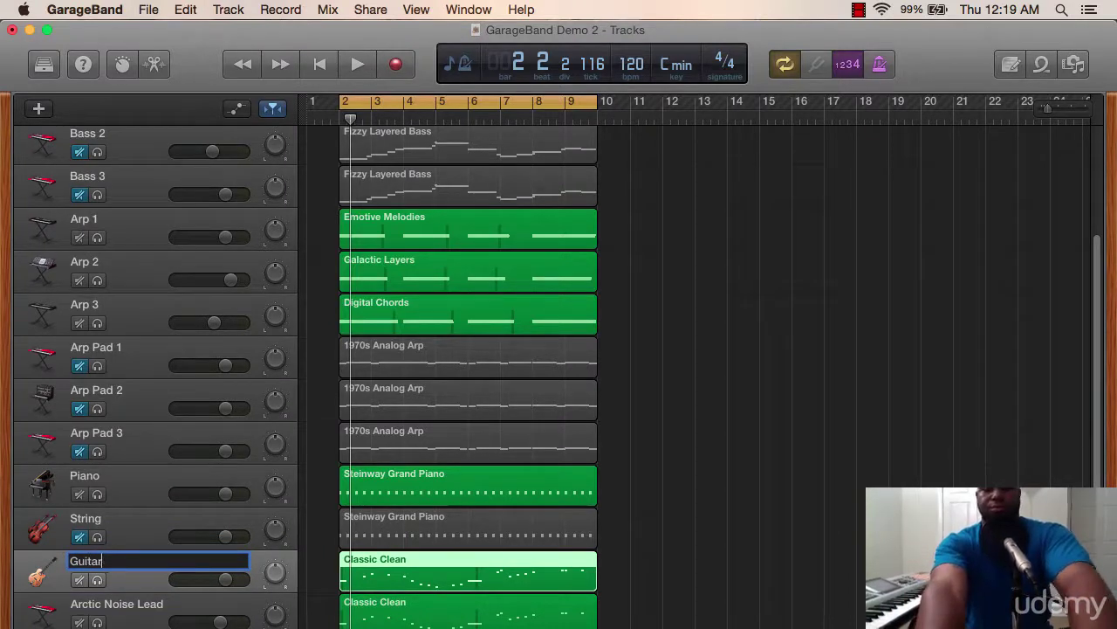
pyautogui.press('Return')
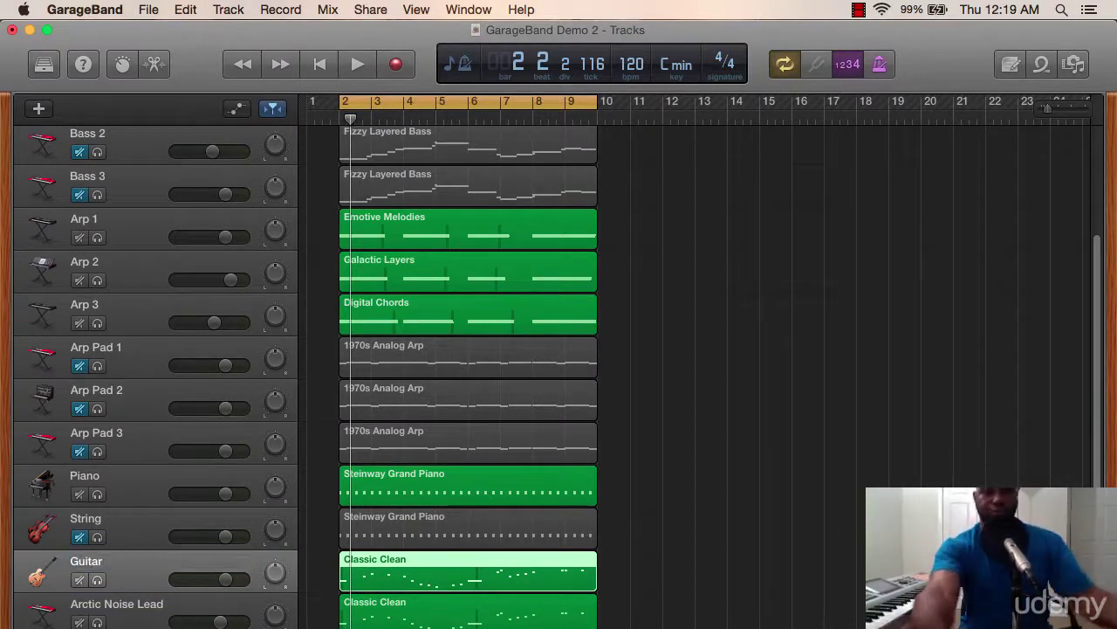
pyautogui.doubleClick(91, 607)
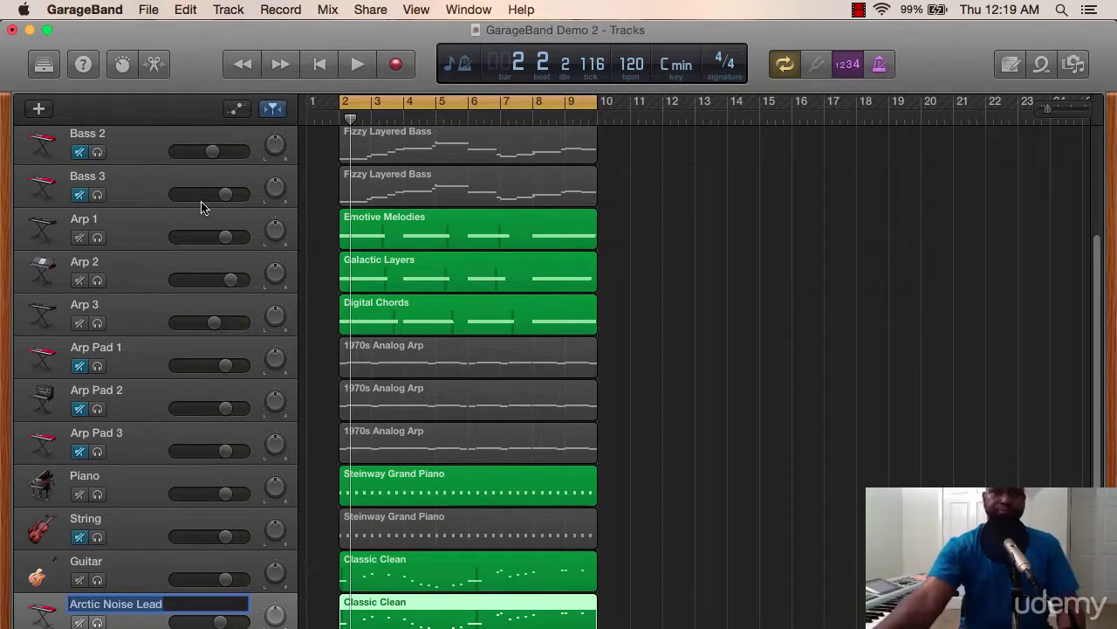
pyautogui.click(43, 65)
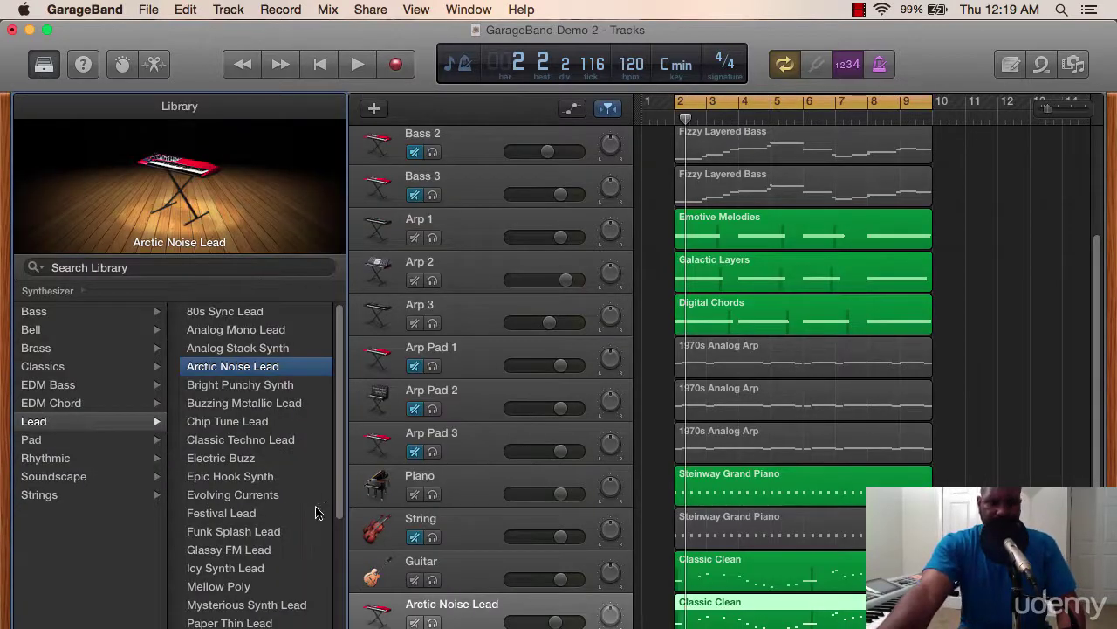
# Rename Arctic Noise Lead to 'Lead' and drag-select the Arp 1–3 regions.
pyautogui.doubleClick(439, 611)
pyautogui.write('Lead')
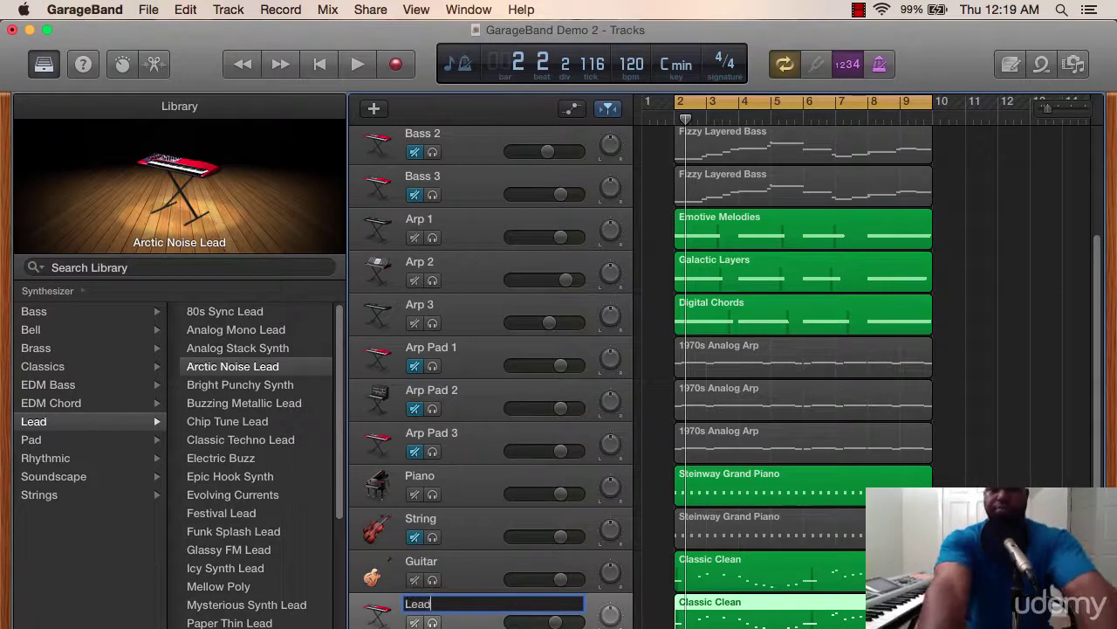
pyautogui.press('Return')
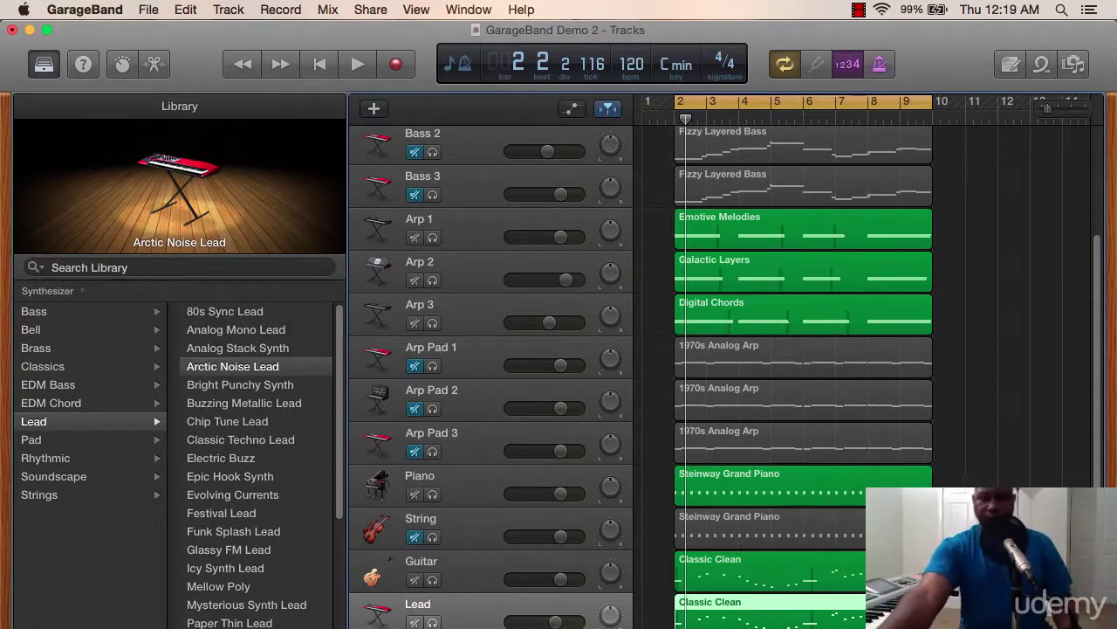
pyautogui.click(149, 10)
pyautogui.click(149, 9)
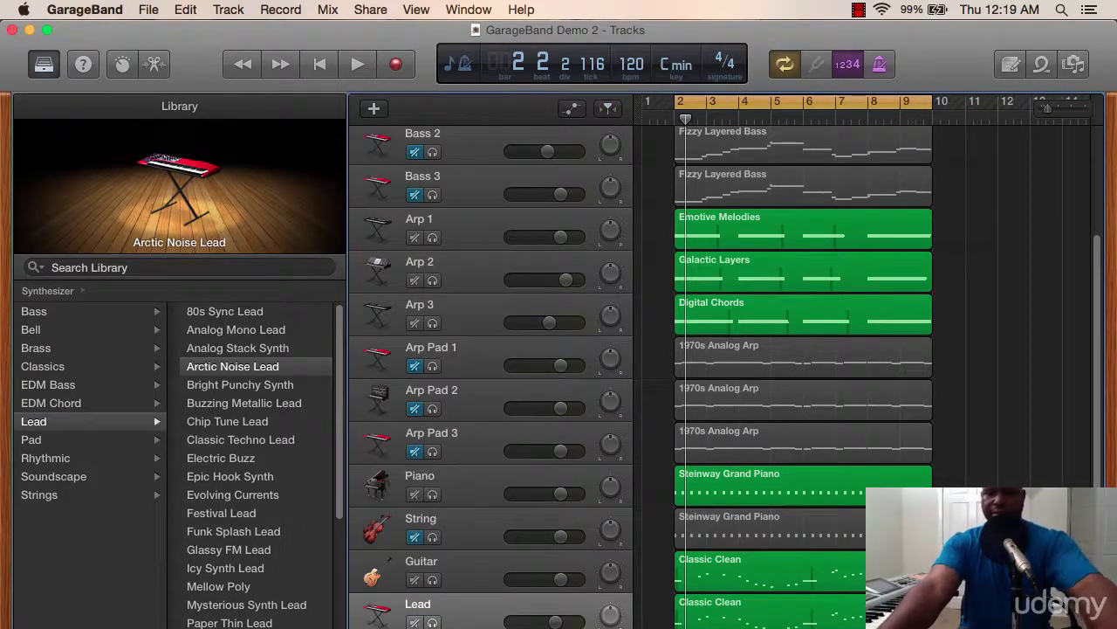
pyautogui.moveTo(654, 212); pyautogui.dragTo(827, 332)
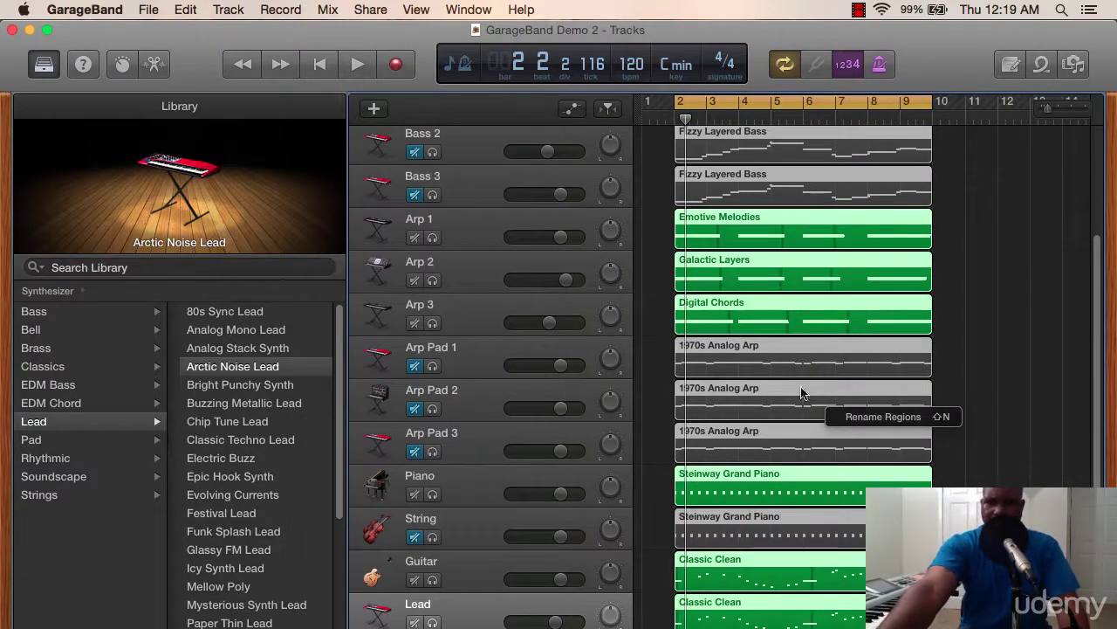
# Cancel the region rename and close the Track menu without choosing anything.
pyautogui.click(866, 419)
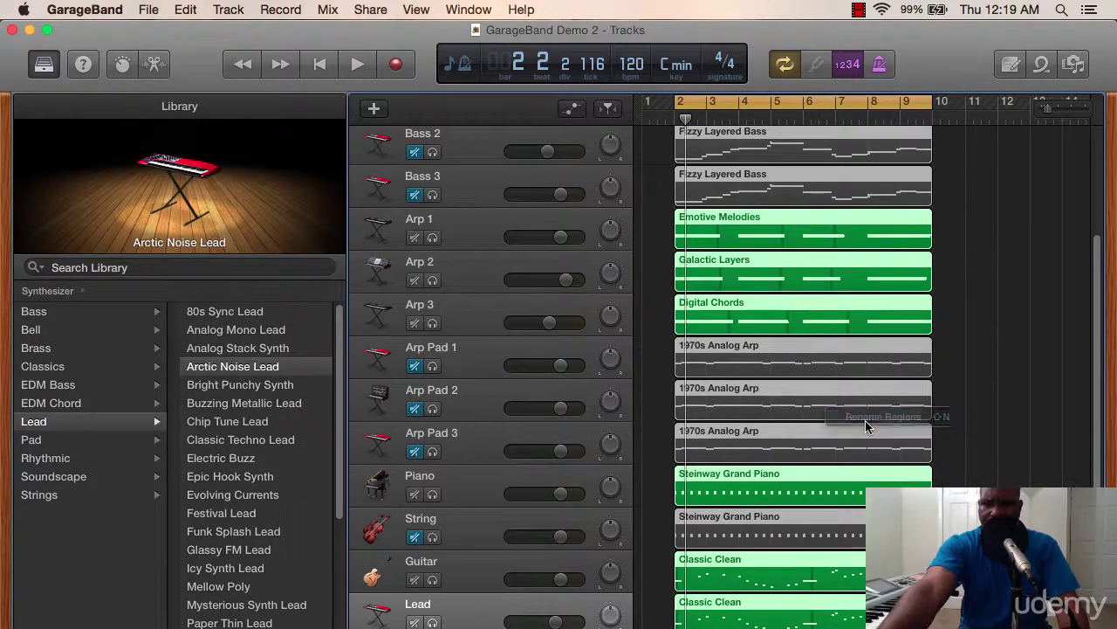
pyautogui.press('Return')
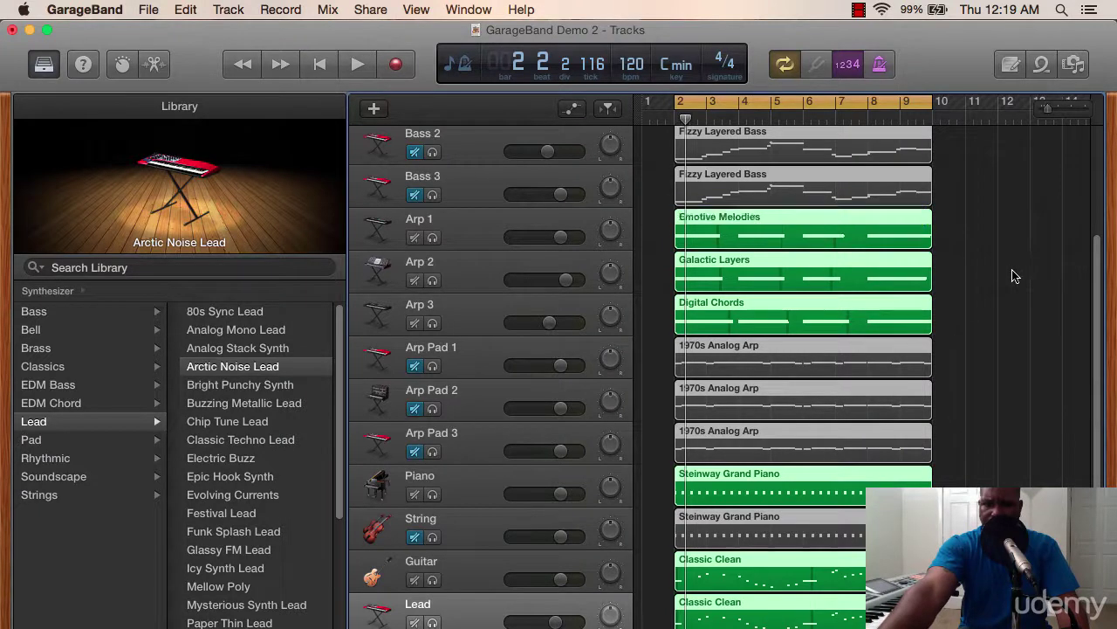
pyautogui.click(229, 9)
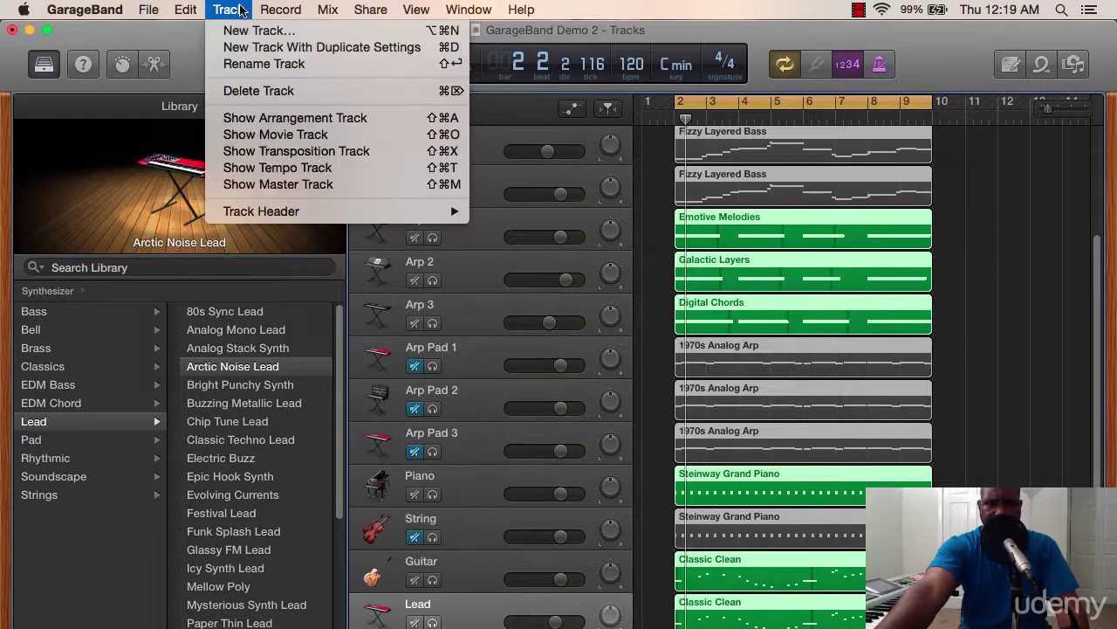
pyautogui.moveTo(282, 212)
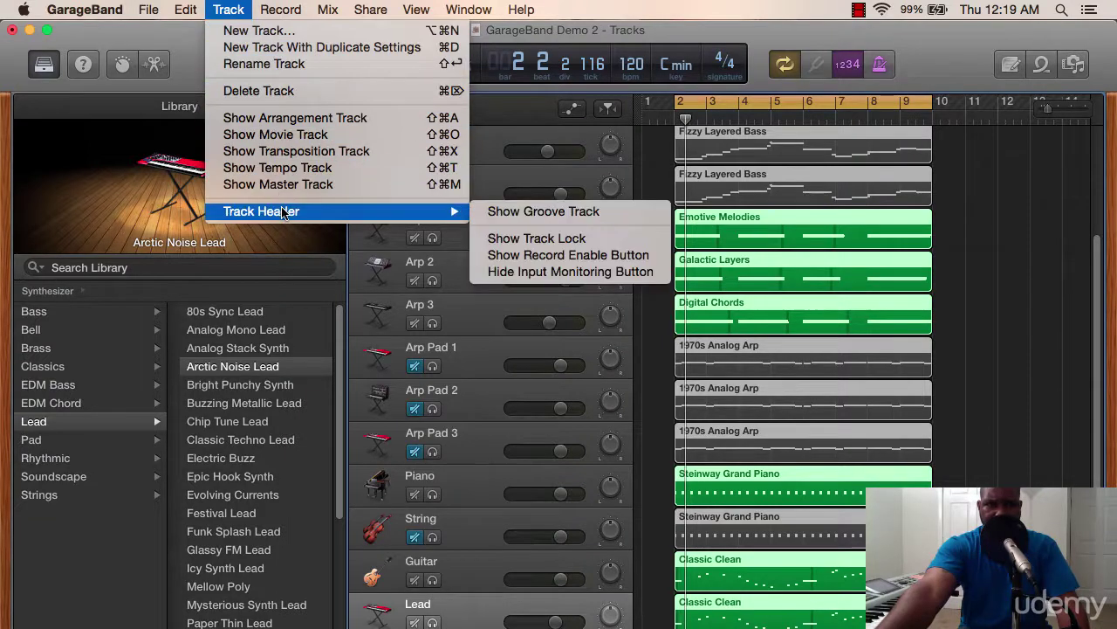
pyautogui.click(623, 299)
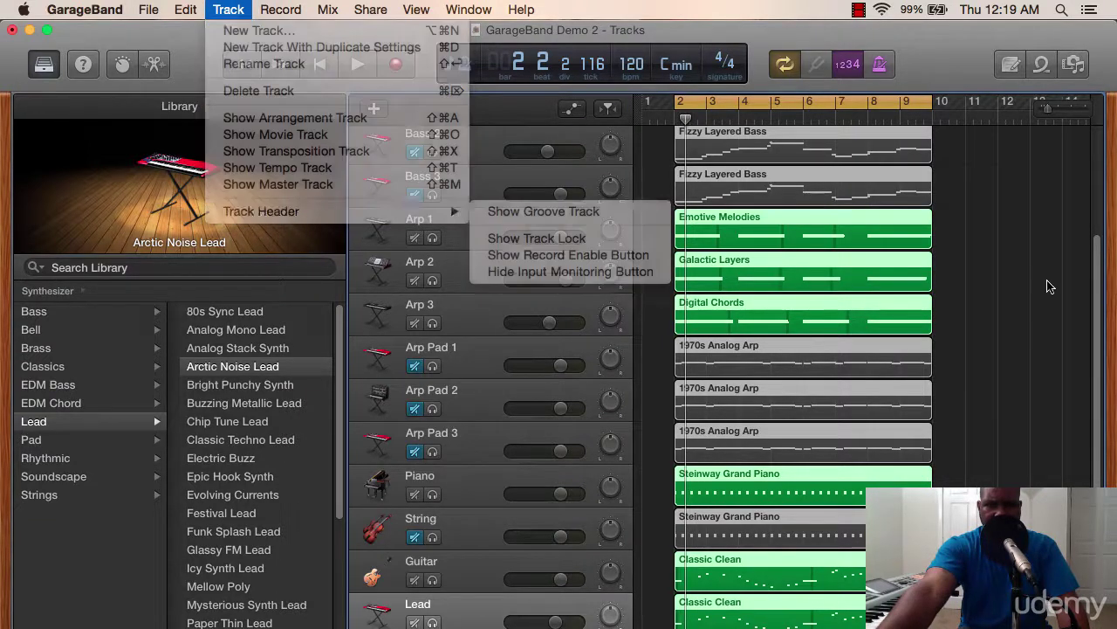
# Try selecting the Piano and Arp Pad 1–3 regions, then clear the selection.
pyautogui.scroll(3, 622, 300)
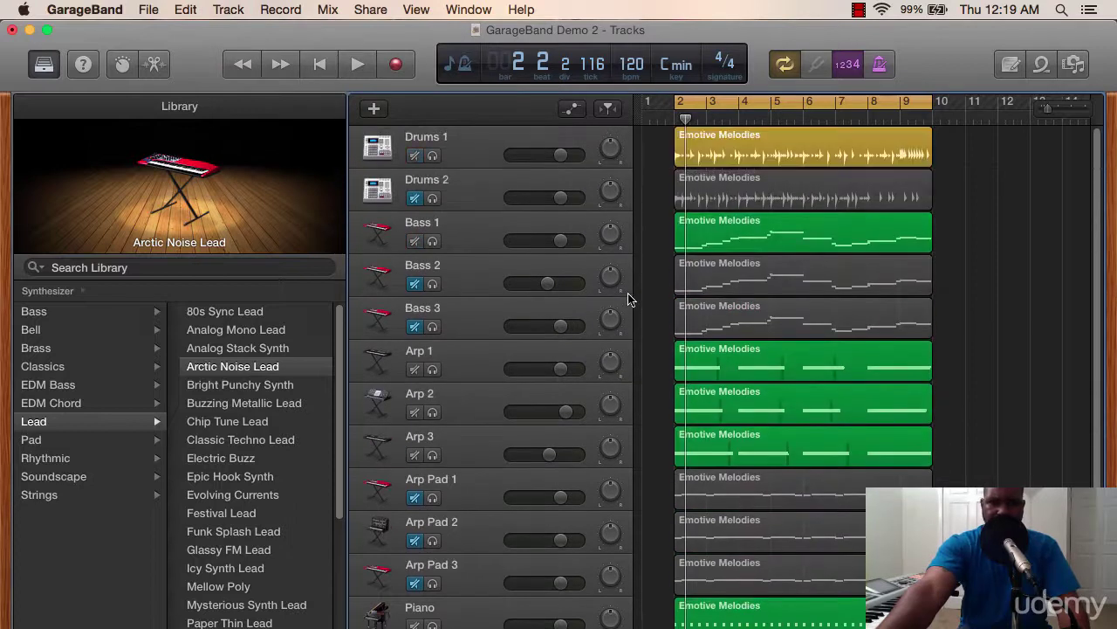
pyautogui.moveTo(997, 160); pyautogui.dragTo(757, 129)
pyautogui.scroll(-3, 725, 376)
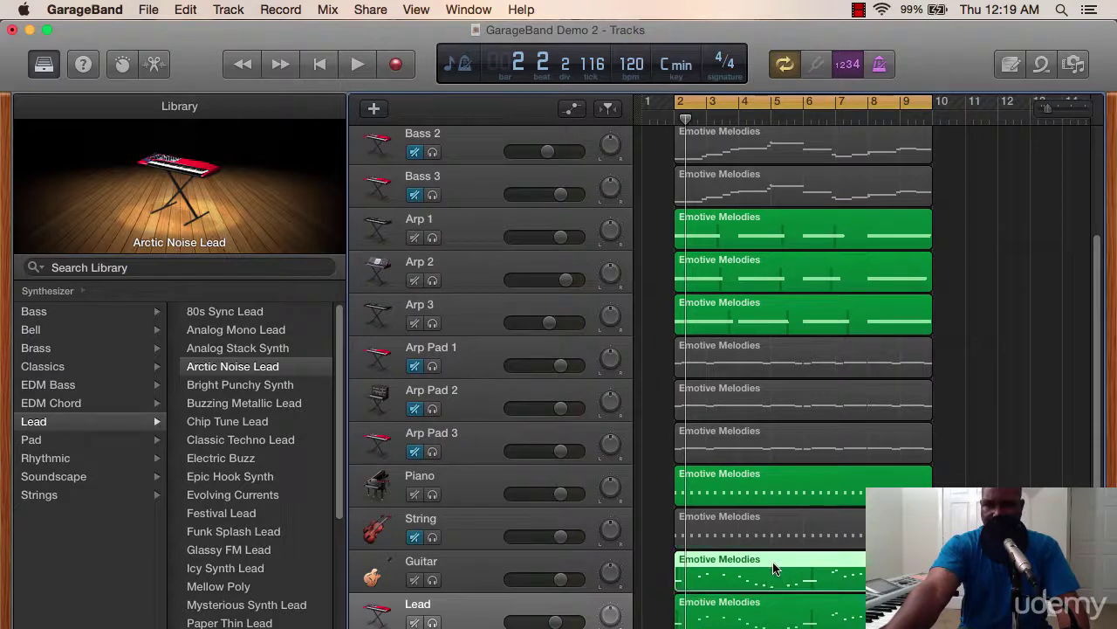
pyautogui.click(774, 490)
pyautogui.click(764, 444)
pyautogui.click(763, 404)
pyautogui.click(767, 365)
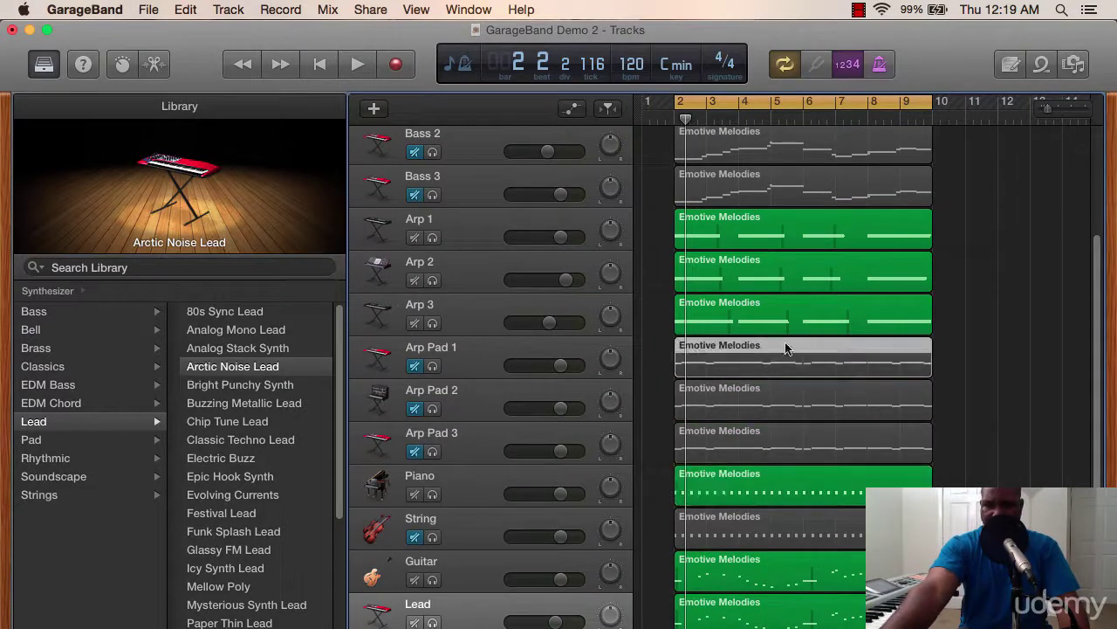
pyautogui.click(992, 320)
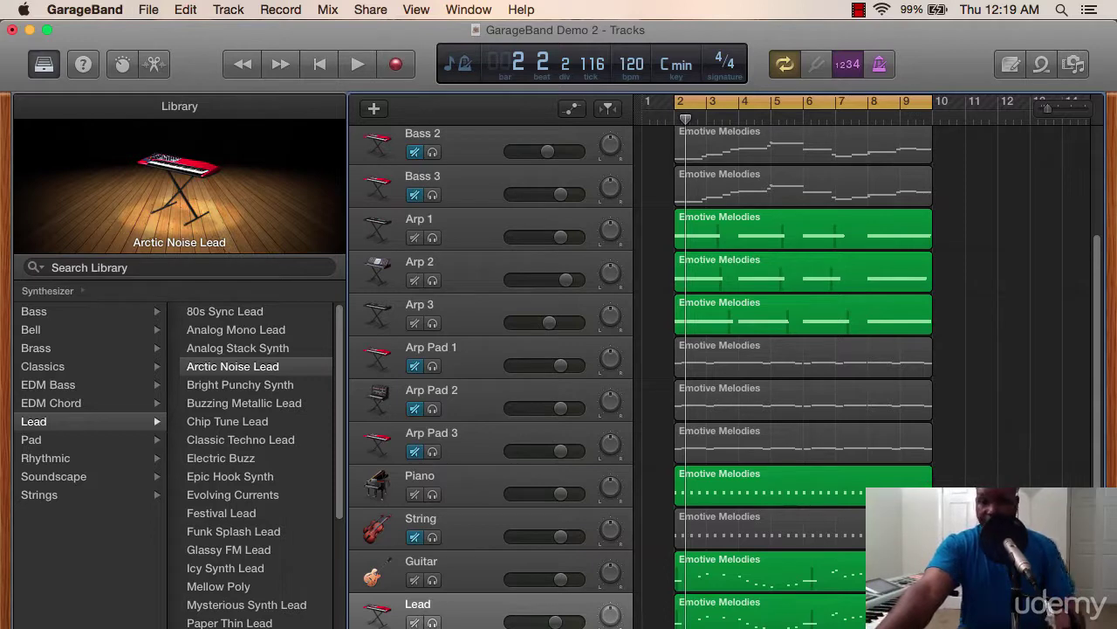
# Copy all tracks' regions and paste back-to-back repeats, extending the arrangement past bar 41.
pyautogui.moveTo(943, 616); pyautogui.dragTo(830, 154)
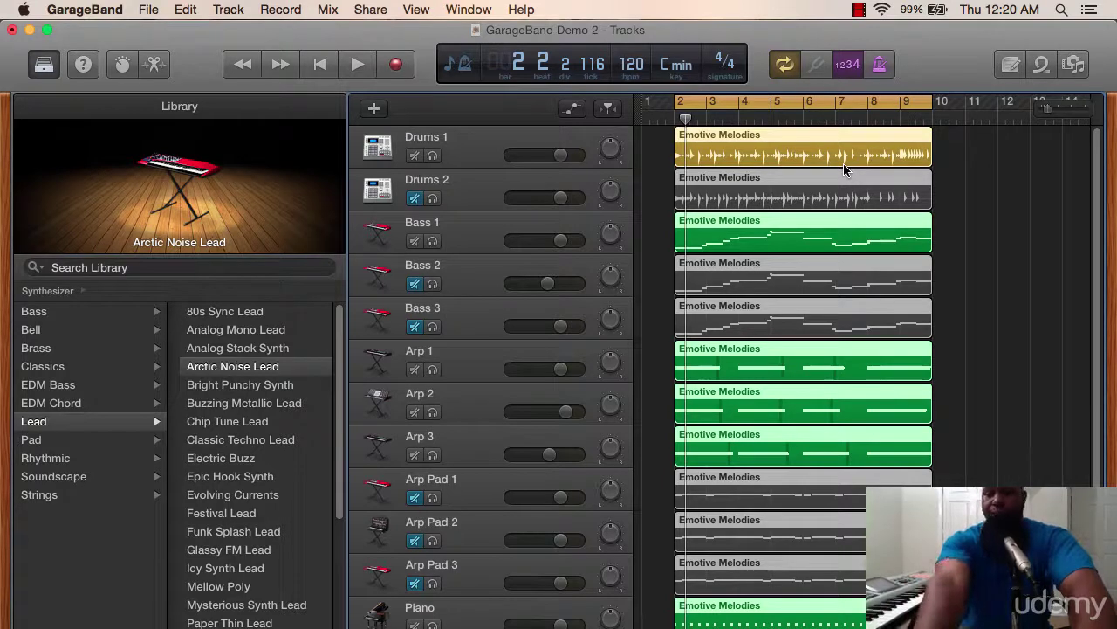
pyautogui.press('.')
pyautogui.press('.')
pyautogui.press('.')
pyautogui.press('.')
pyautogui.press('.')
pyautogui.press('.')
pyautogui.press('.')
pyautogui.press('.')
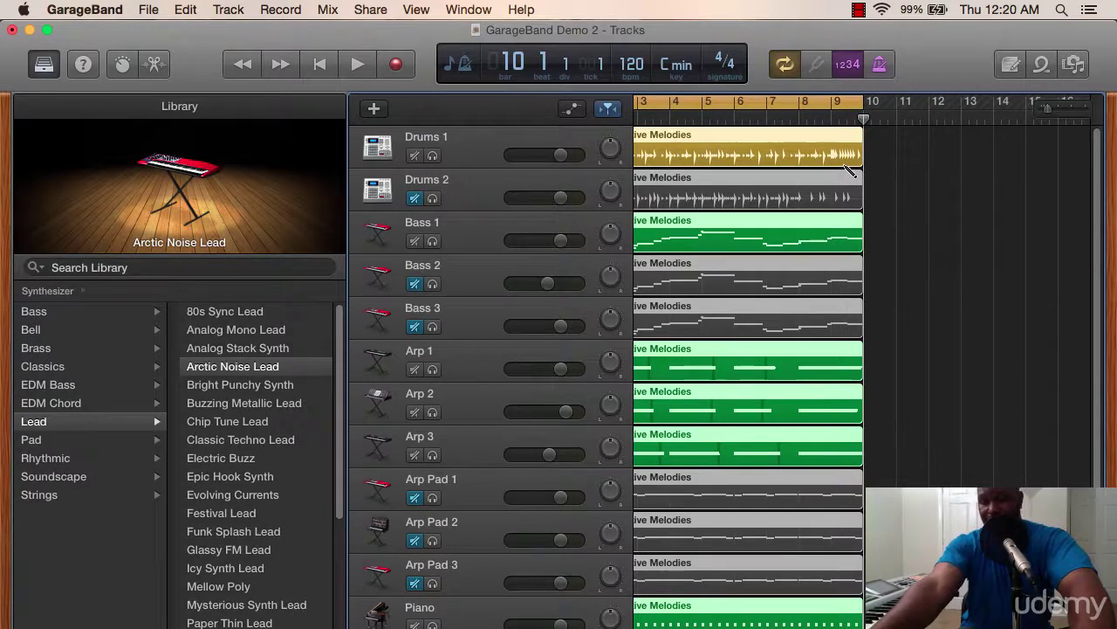
pyautogui.press('.')
pyautogui.press('.')
pyautogui.press('.')
pyautogui.press('.')
pyautogui.press('.')
pyautogui.press('.')
pyautogui.press('.')
pyautogui.press('.')
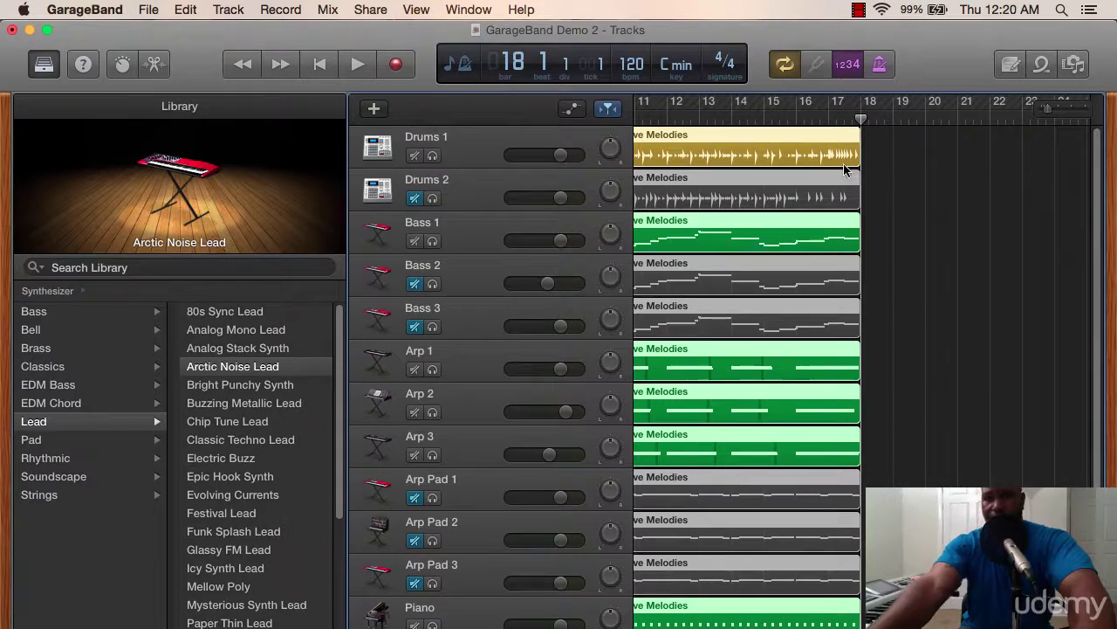
pyautogui.moveTo(1048, 114); pyautogui.dragTo(1033, 116)
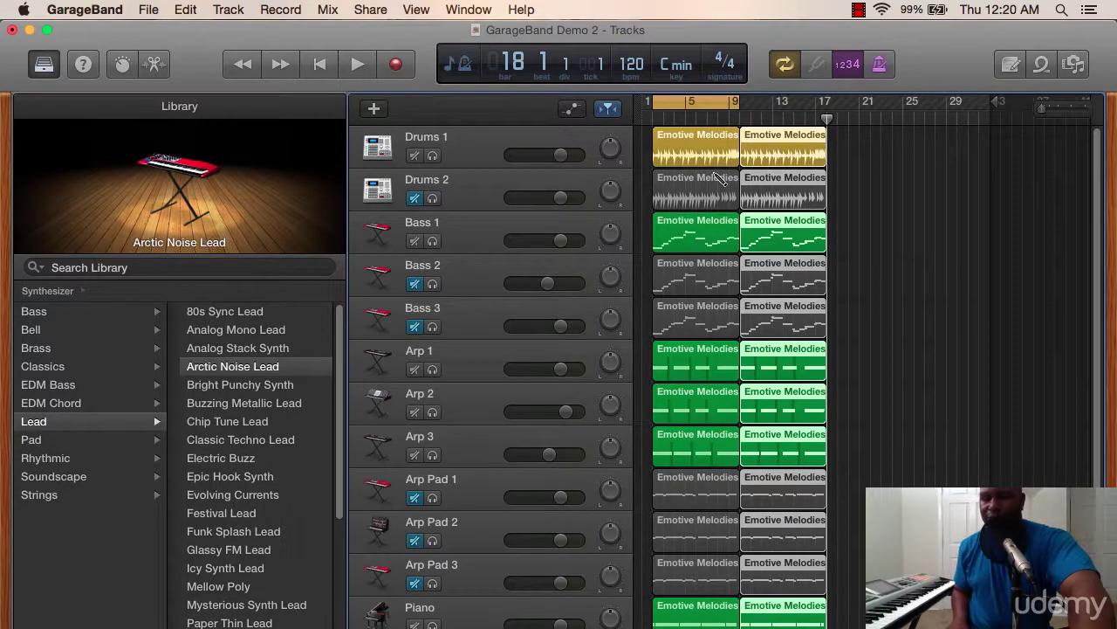
pyautogui.press('super+v')
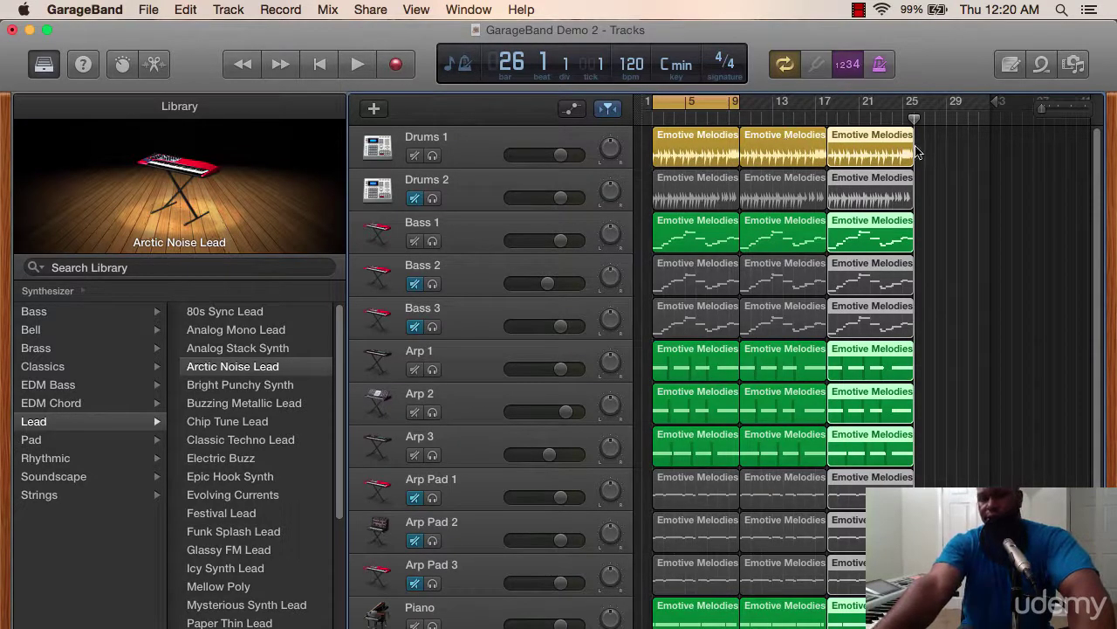
pyautogui.press('super+v')
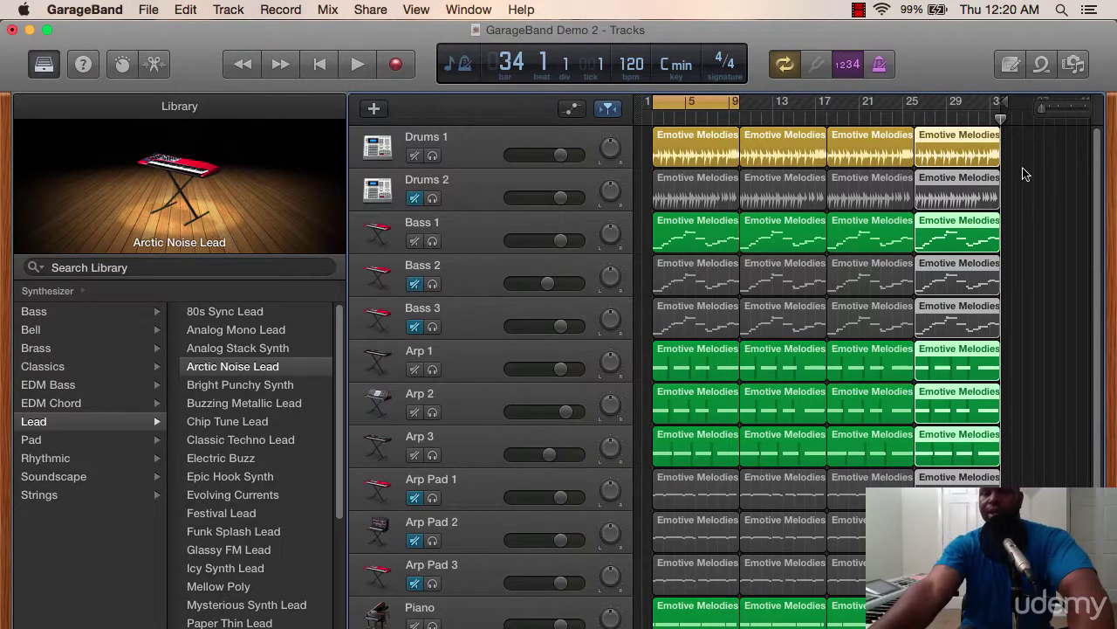
pyautogui.press('super+v')
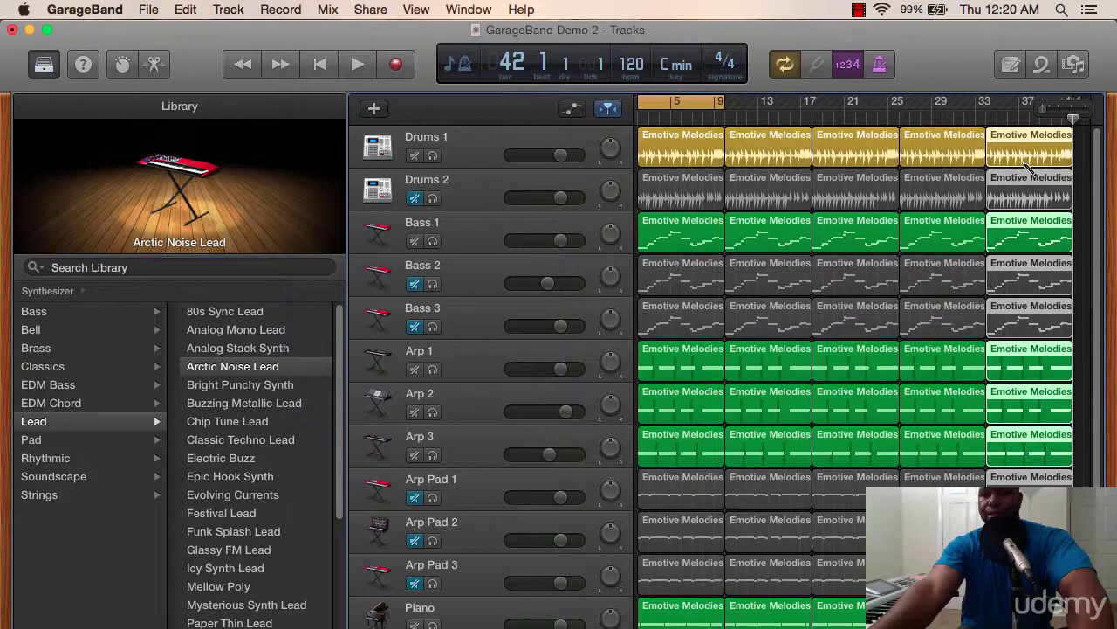
pyautogui.press('super+v')
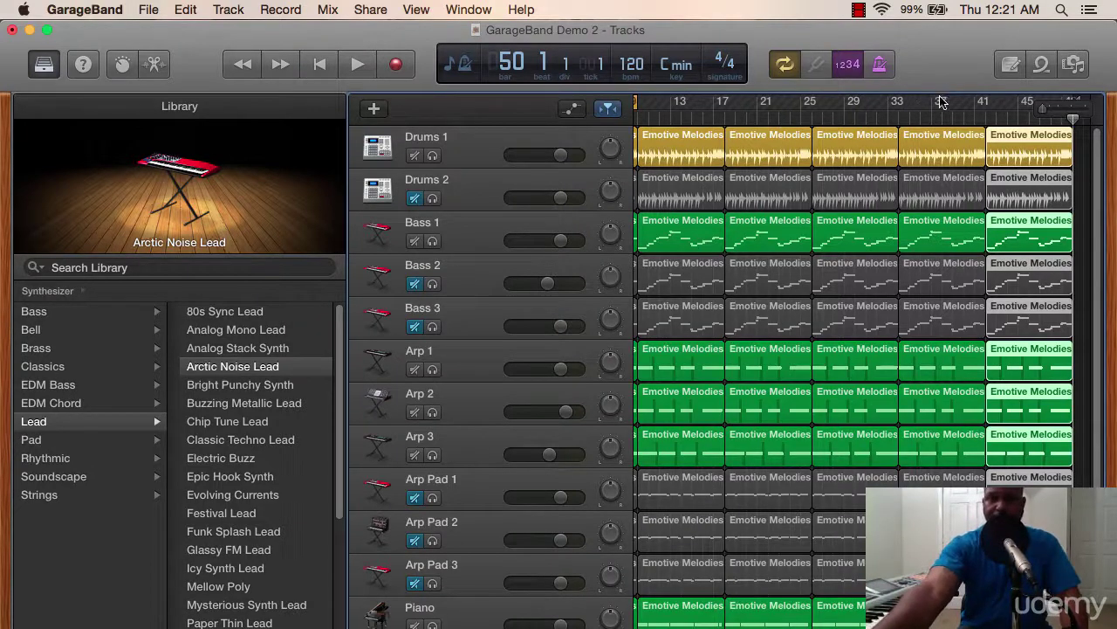
# Play the song from the beginning, toggling Drums 1 mute, then stop and select Drums 1 regions.
pyautogui.click(320, 64)
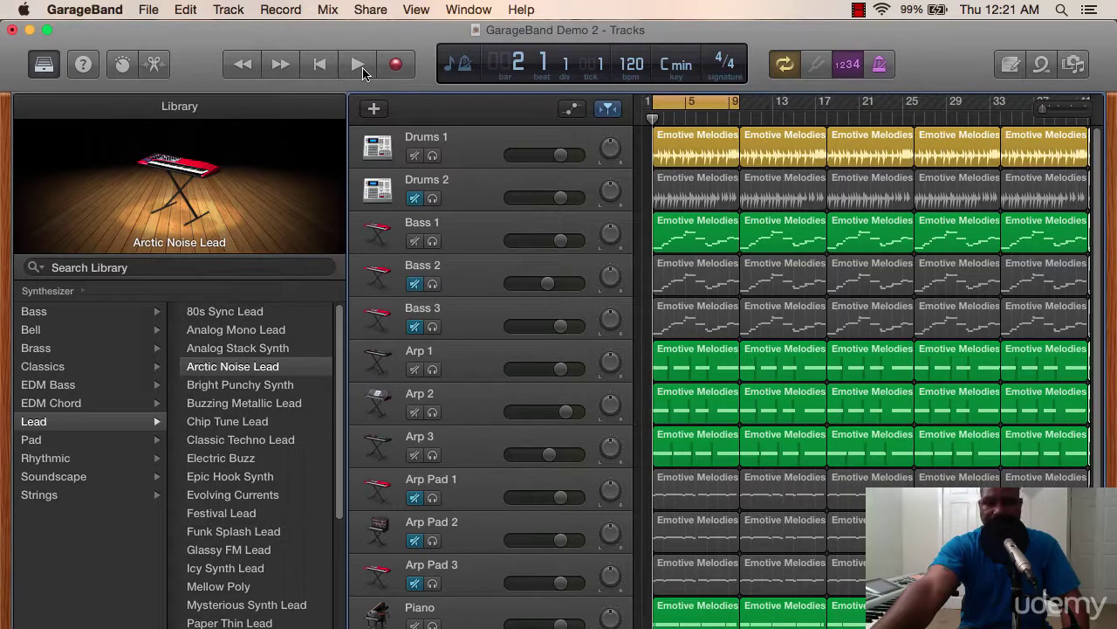
pyautogui.click(358, 64)
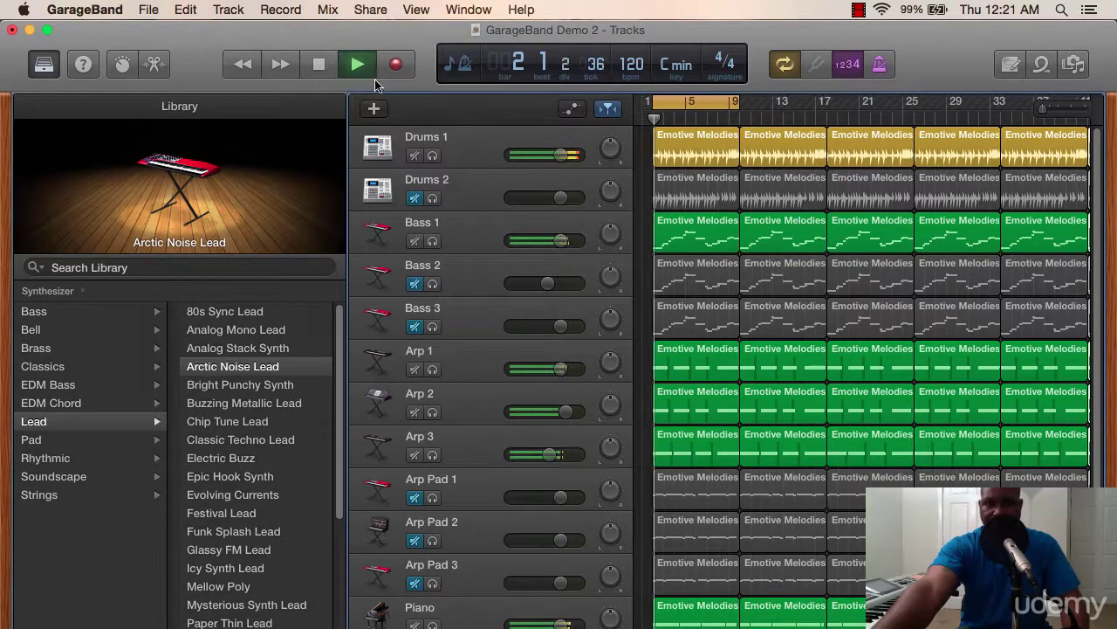
pyautogui.click(415, 158)
pyautogui.click(417, 159)
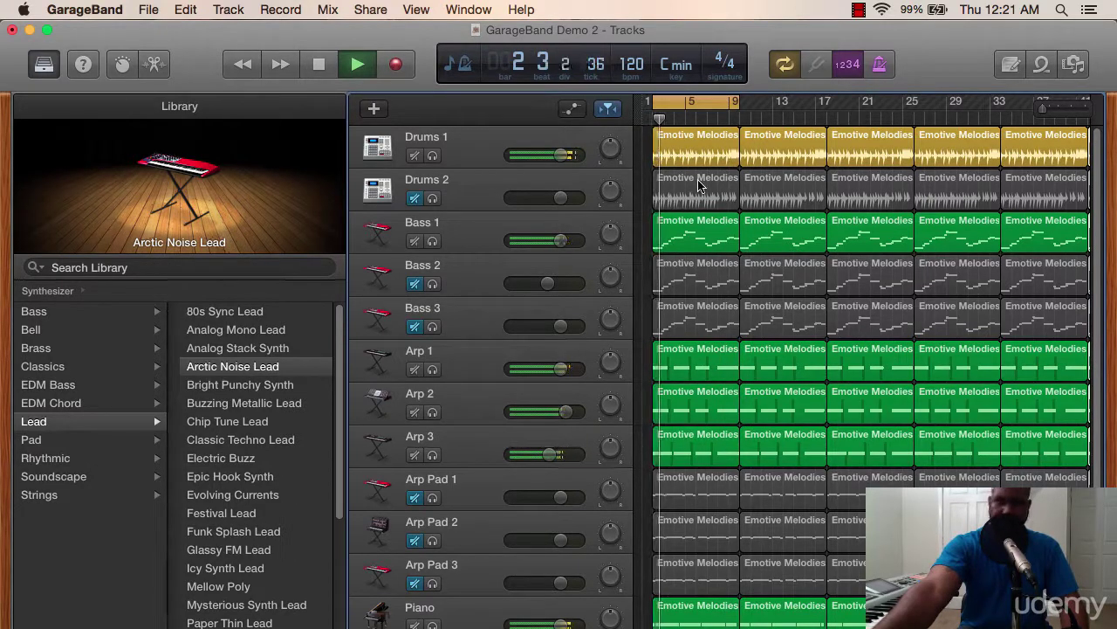
pyautogui.press('space')
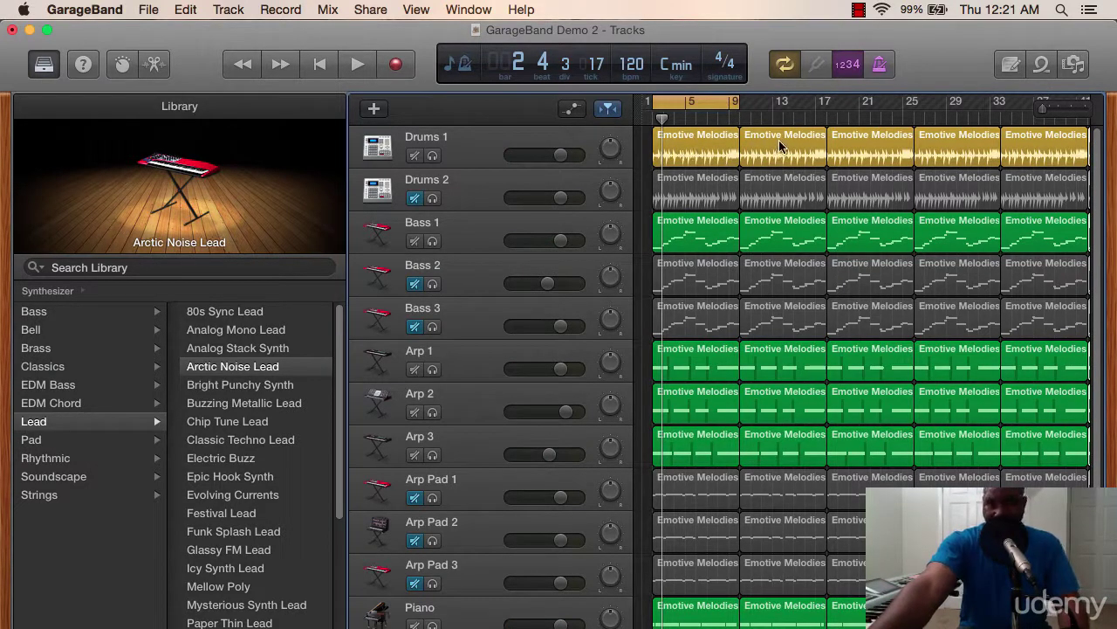
pyautogui.click(644, 150)
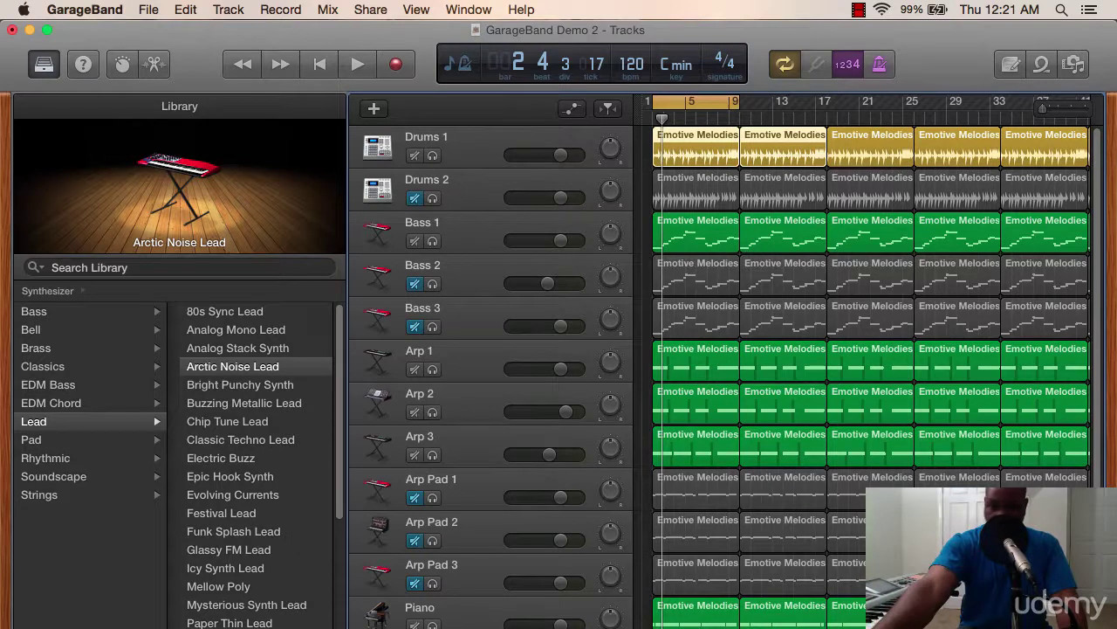
# Select the last column of regions on every track and set the playhead at their end.
pyautogui.hscroll(5, 862, 363)
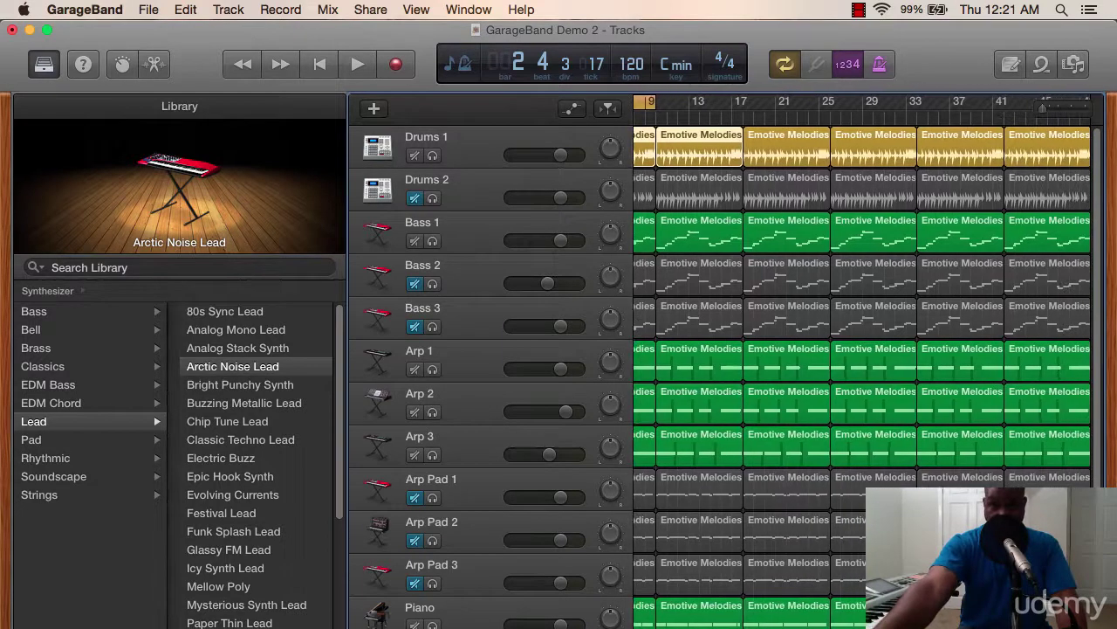
pyautogui.hscroll(2, 862, 362)
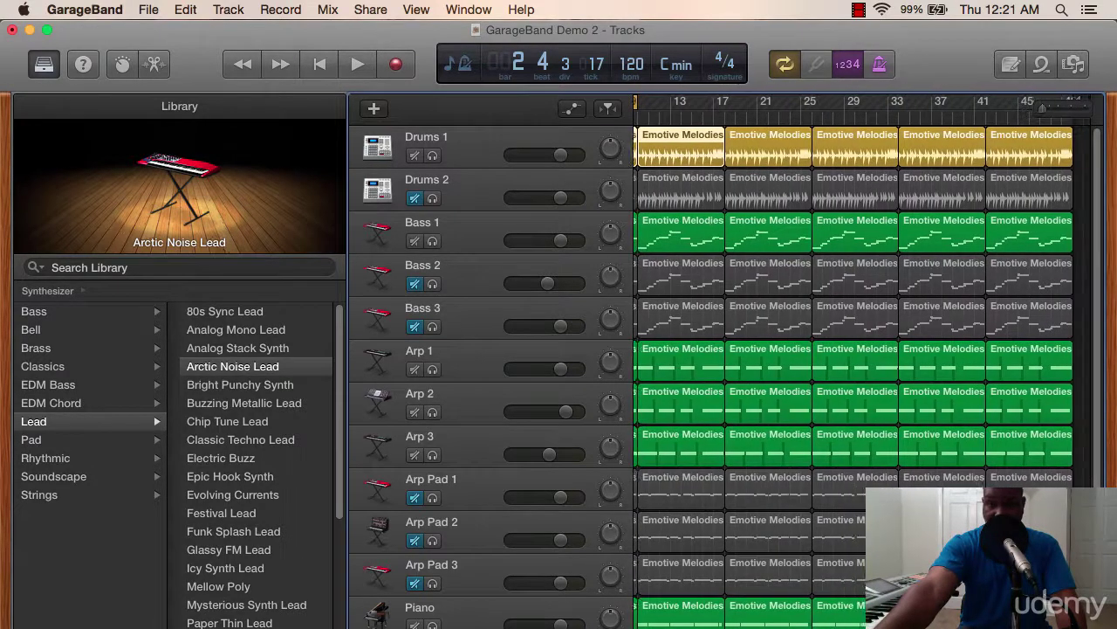
pyautogui.hscroll(2, 861, 362)
pyautogui.hscroll(-2, 862, 363)
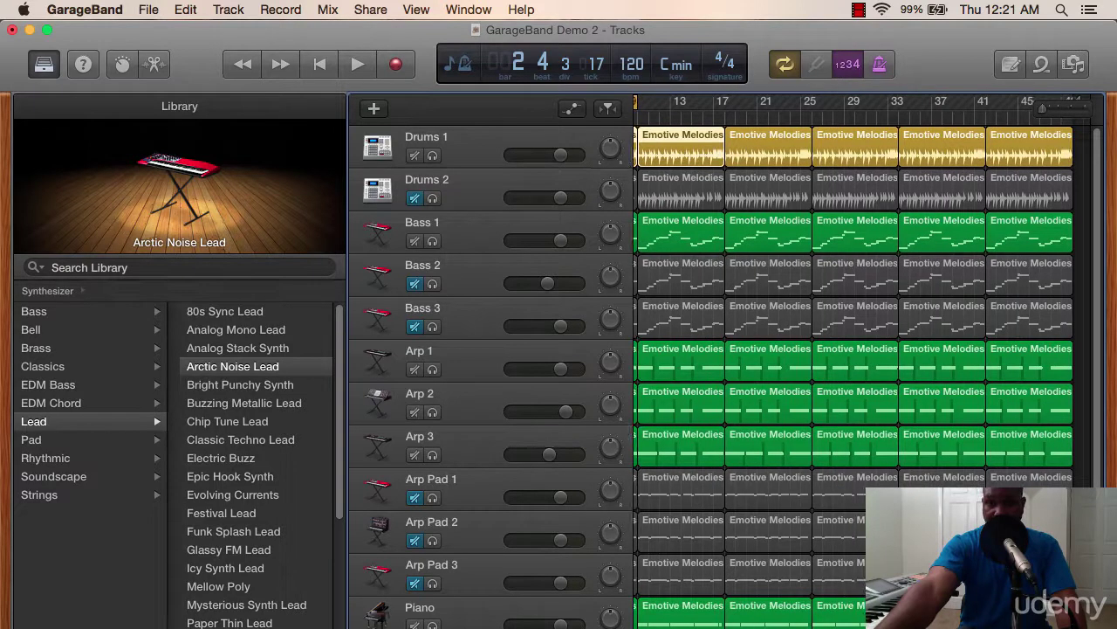
pyautogui.moveTo(1087, 162); pyautogui.dragTo(1013, 489)
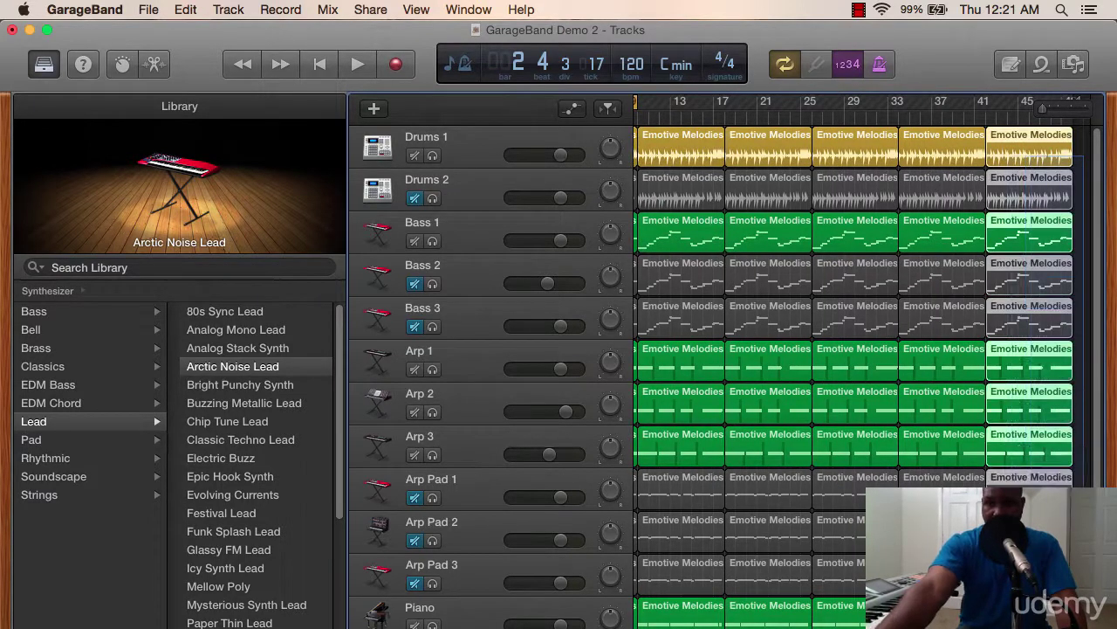
pyautogui.scroll(-4, 725, 375)
pyautogui.scroll(2, 724, 375)
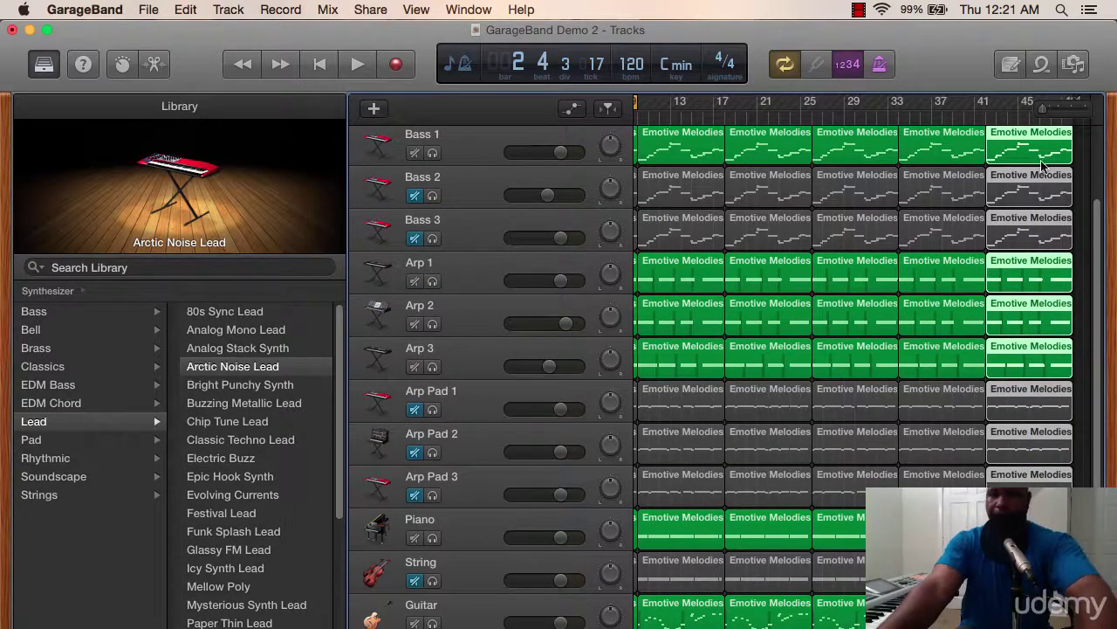
pyautogui.click(1030, 114)
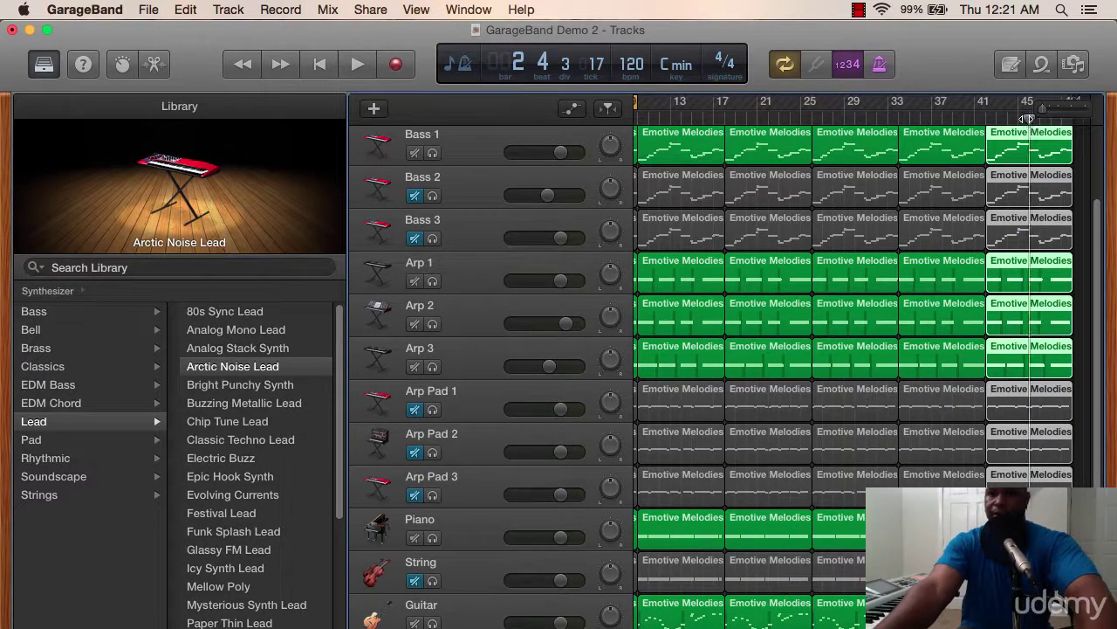
pyautogui.moveTo(1032, 115); pyautogui.dragTo(1072, 114)
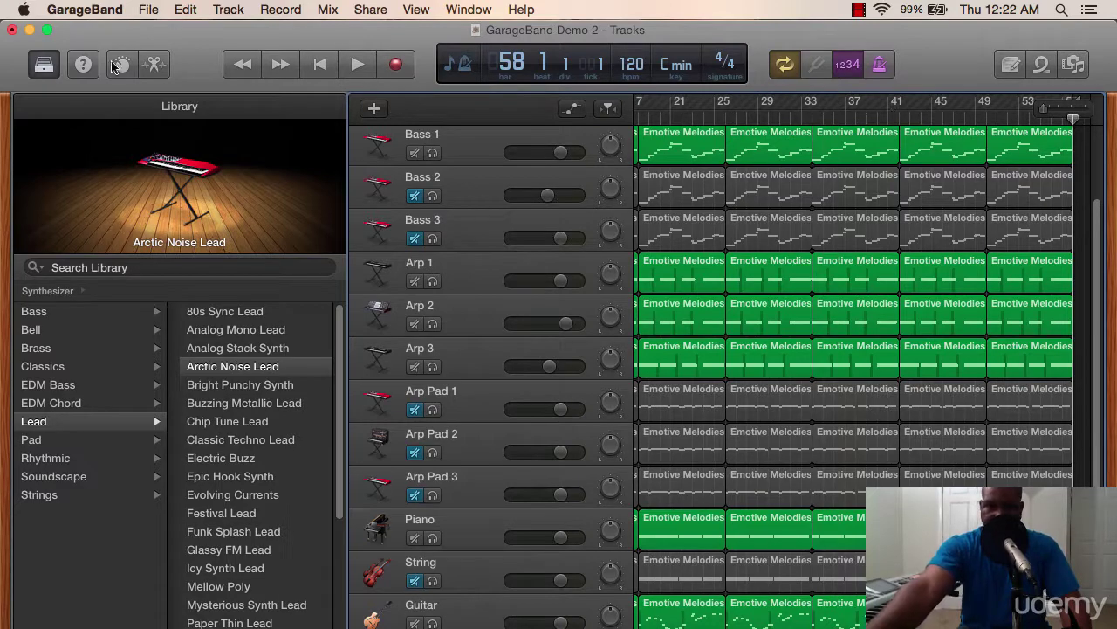
# Hide the library, set the playhead past bar 50, zoom out, and select the first Bass 1–Arp Pad 3 regions.
pyautogui.click(43, 64)
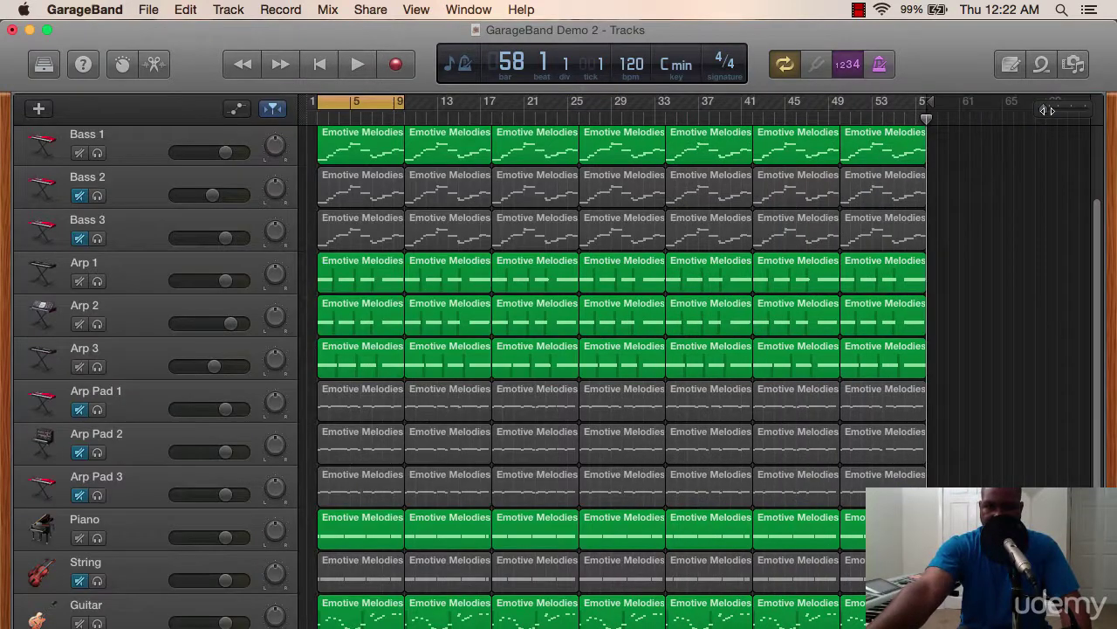
pyautogui.moveTo(1047, 110)
pyautogui.mouseDown()
pyautogui.moveTo(1075, 116)
pyautogui.moveTo(1063, 115)
pyautogui.mouseUp()
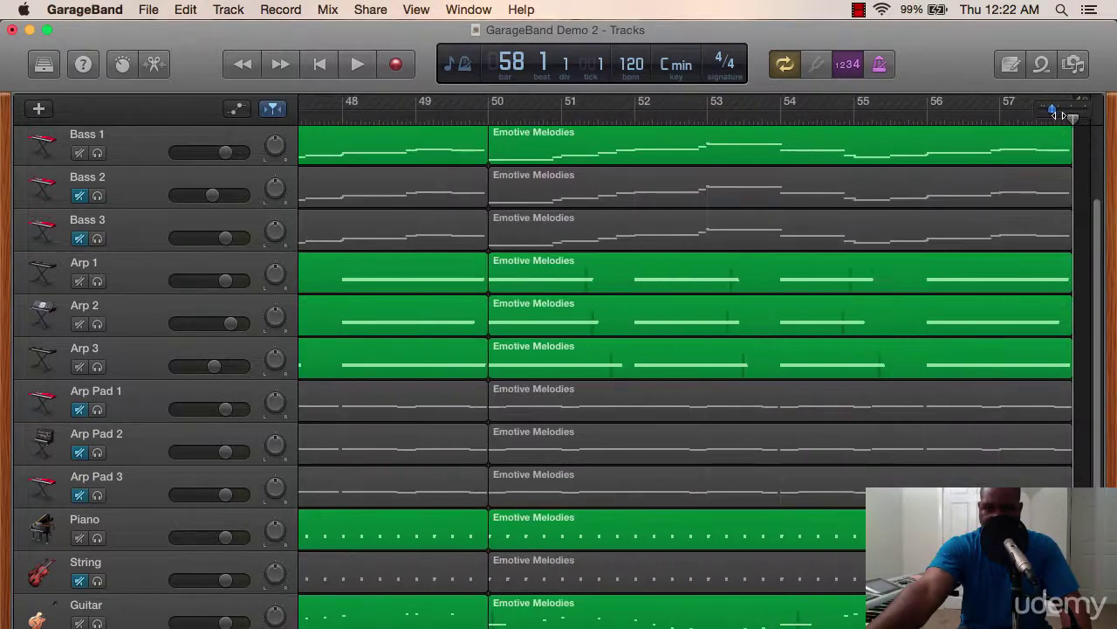
pyautogui.click(490, 114)
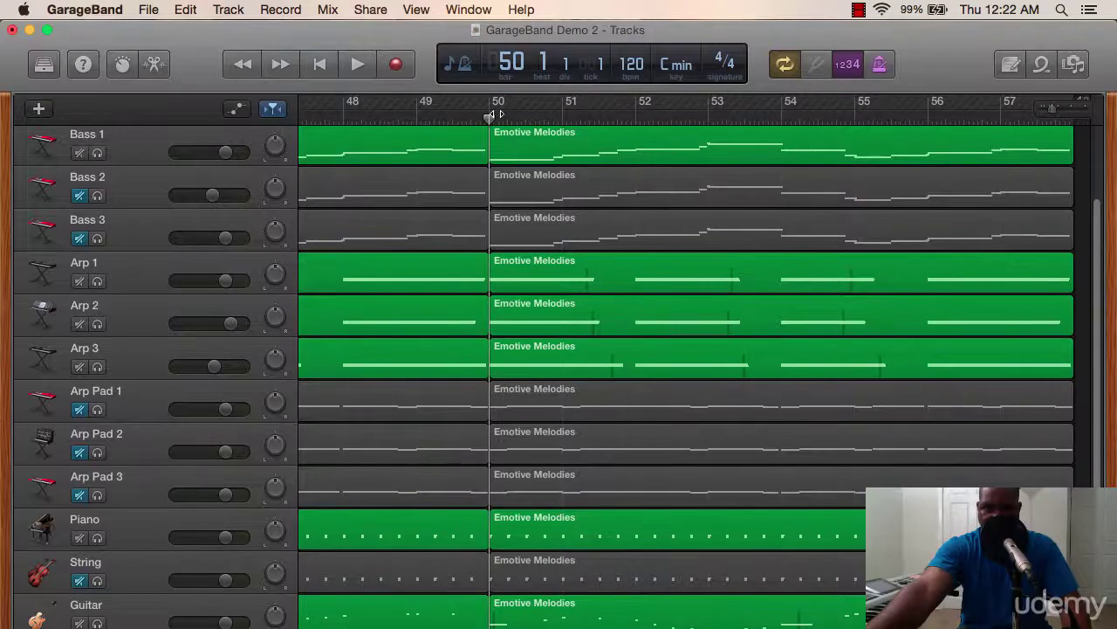
pyautogui.moveTo(492, 116)
pyautogui.mouseDown()
pyautogui.moveTo(509, 118)
pyautogui.moveTo(491, 118)
pyautogui.mouseUp()
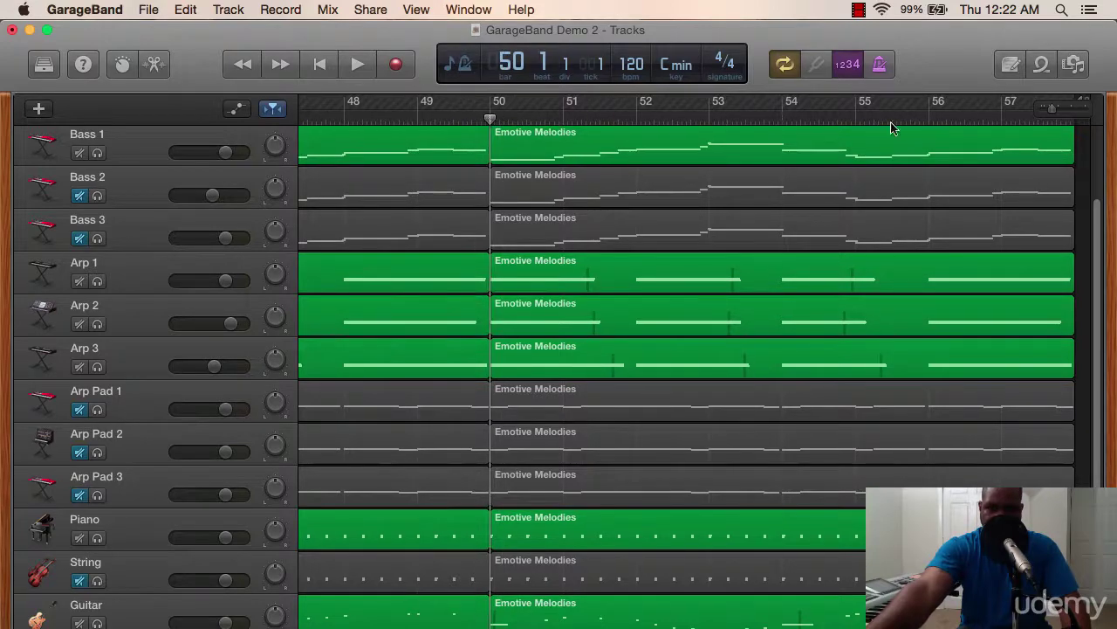
pyautogui.moveTo(1054, 108)
pyautogui.mouseDown()
pyautogui.moveTo(1023, 109)
pyautogui.moveTo(1039, 109)
pyautogui.mouseUp()
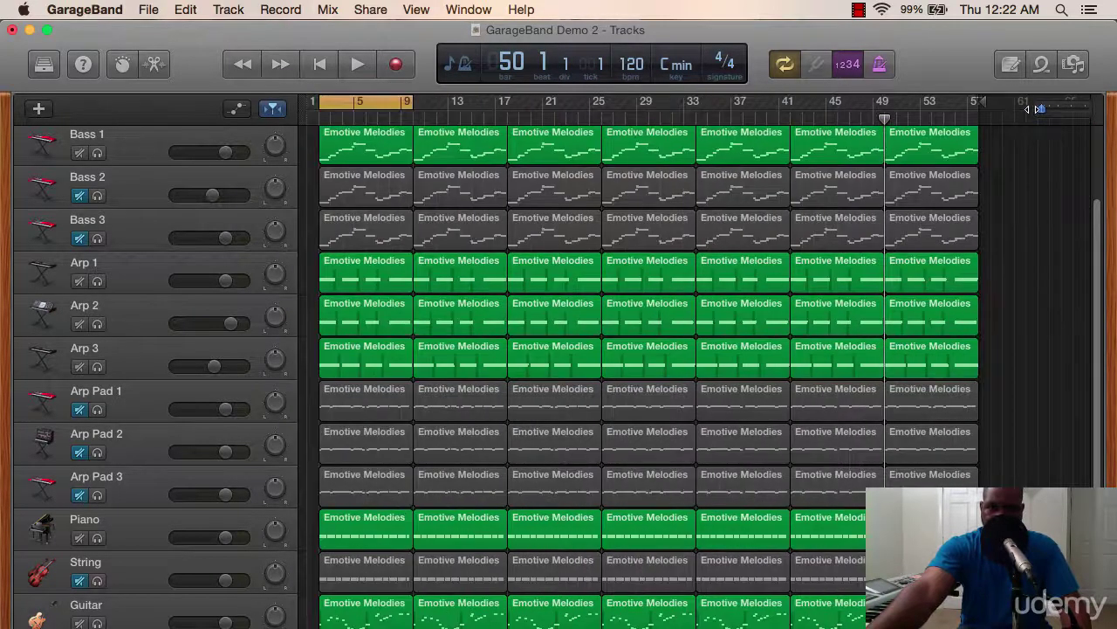
pyautogui.moveTo(310, 148); pyautogui.dragTo(362, 496)
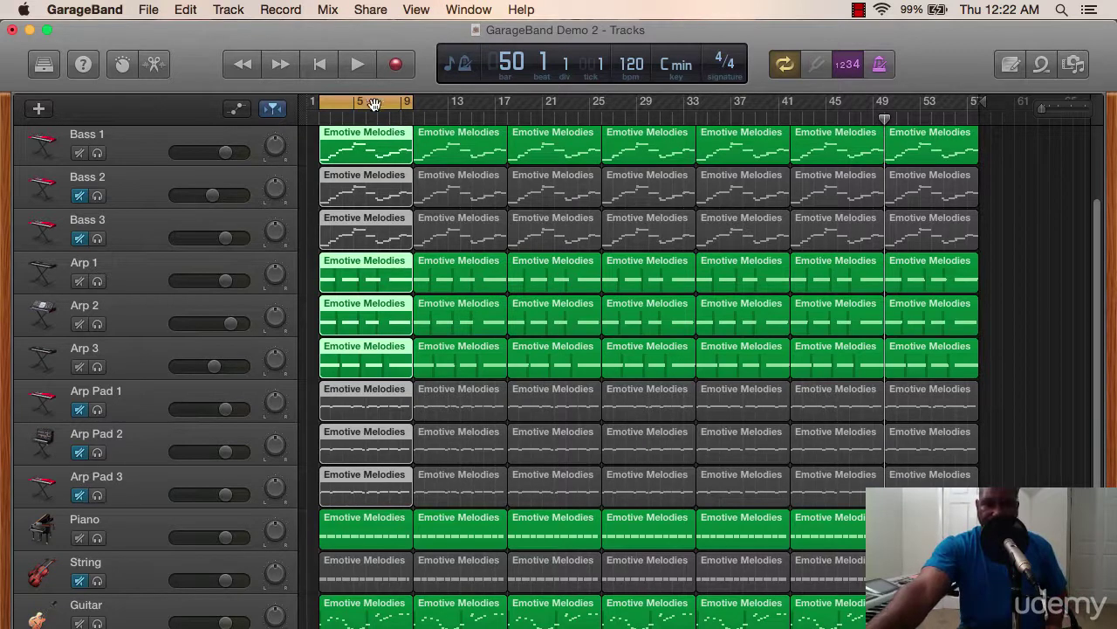
# Set the cycle range to bars 9–25 and start playback.
pyautogui.moveTo(374, 103); pyautogui.dragTo(599, 103)
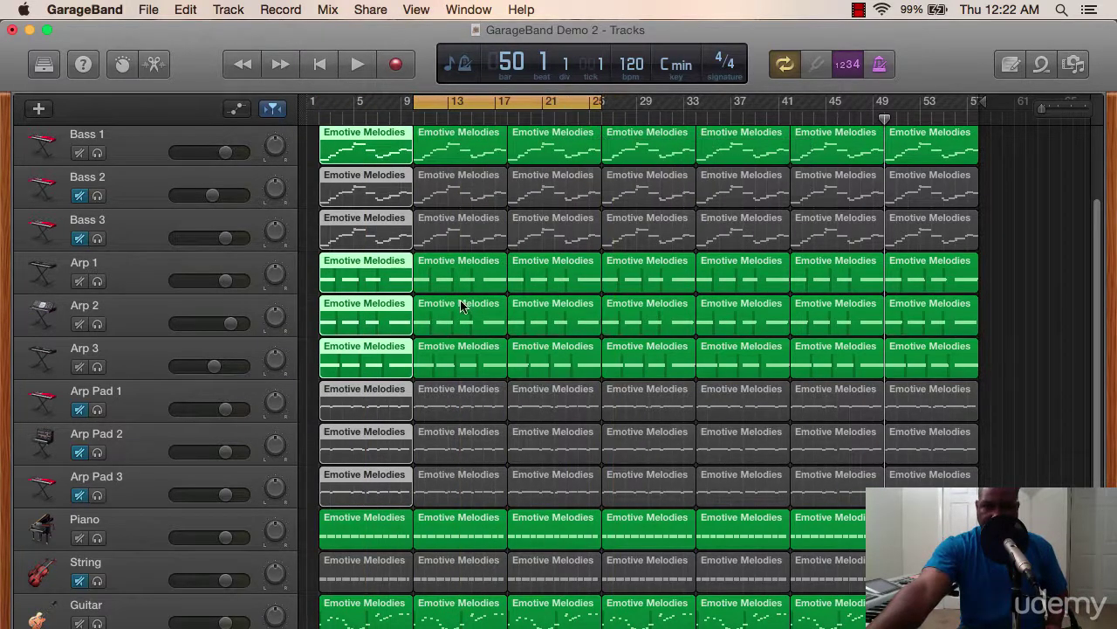
pyautogui.click(306, 262)
pyautogui.scroll(4, 310, 262)
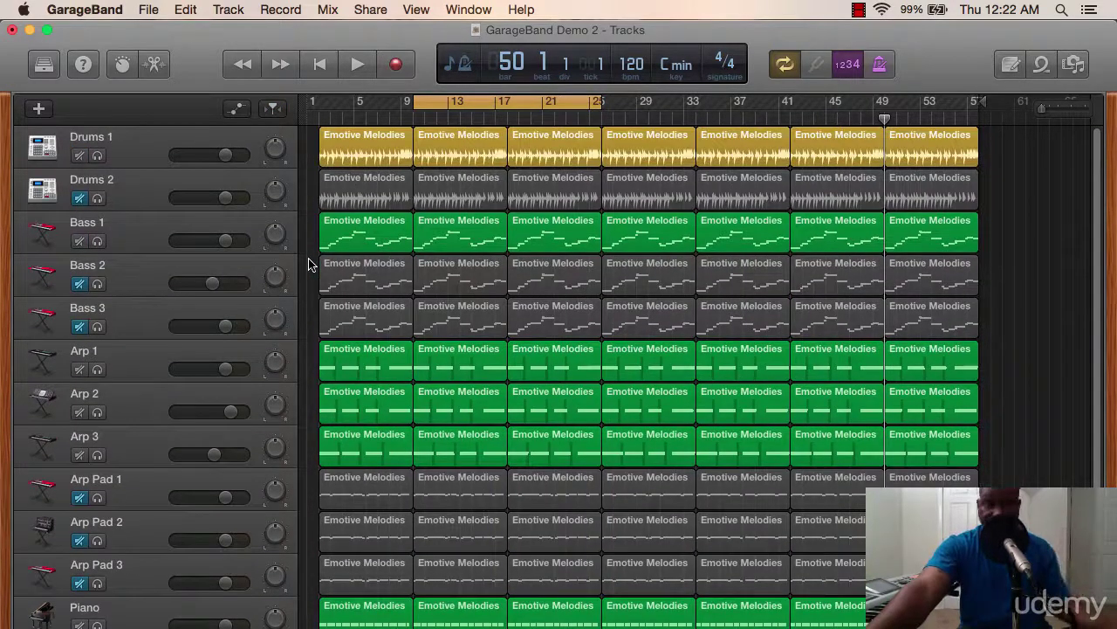
pyautogui.press('space')
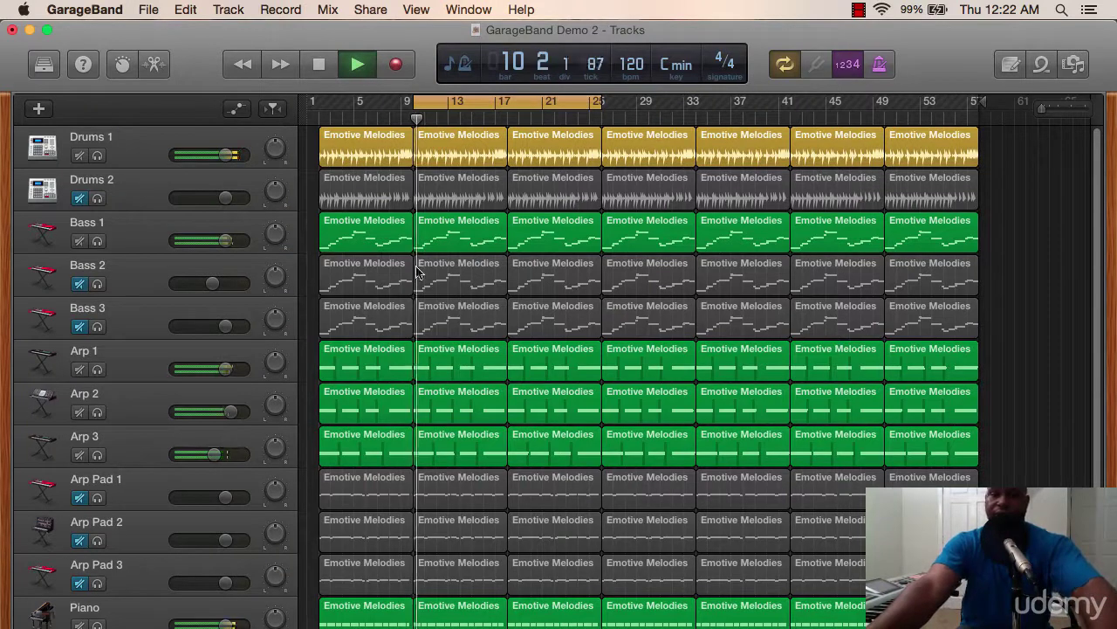
# Unmute Bass 2, Bass 3 and String during playback, keeping Piano audible, then stop.
pyautogui.click(79, 284)
pyautogui.click(79, 326)
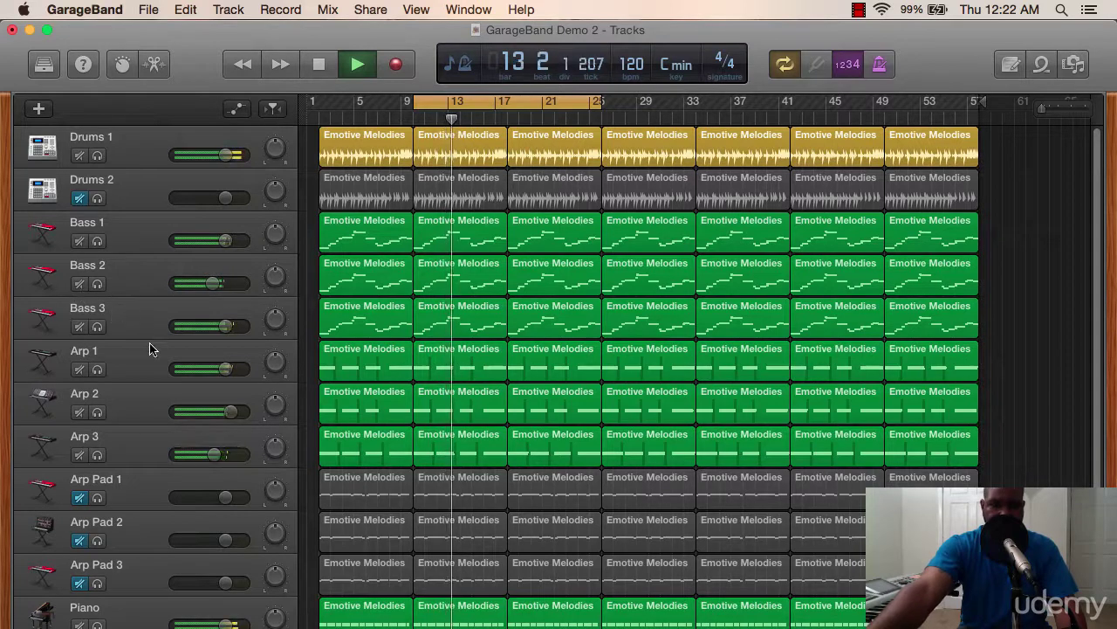
pyautogui.scroll(-3, 154, 351)
pyautogui.scroll(-1, 153, 351)
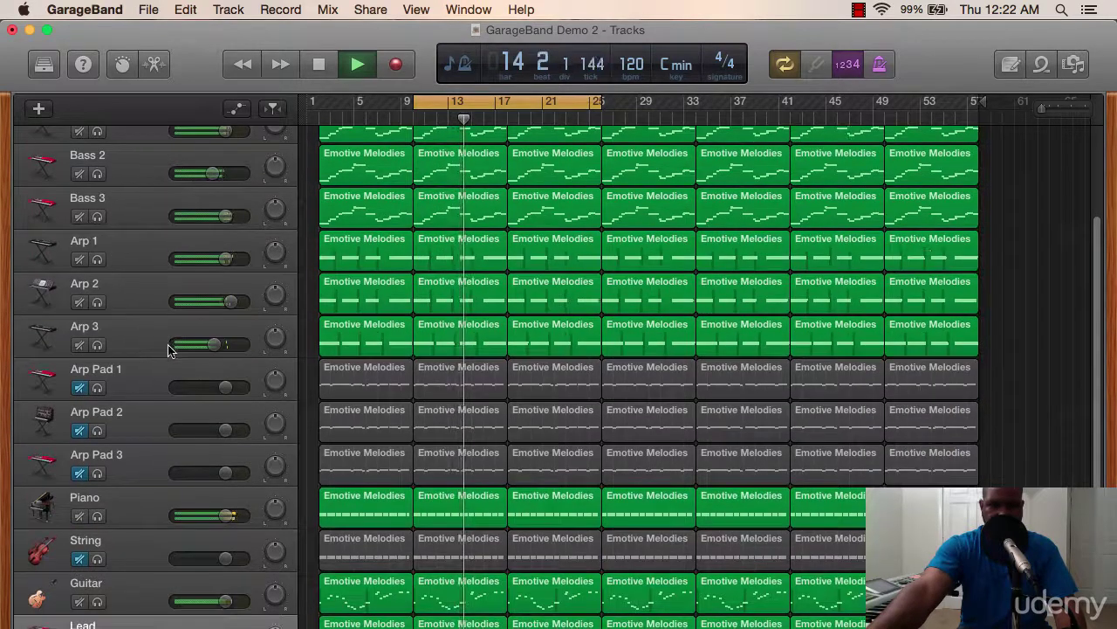
pyautogui.click(80, 517)
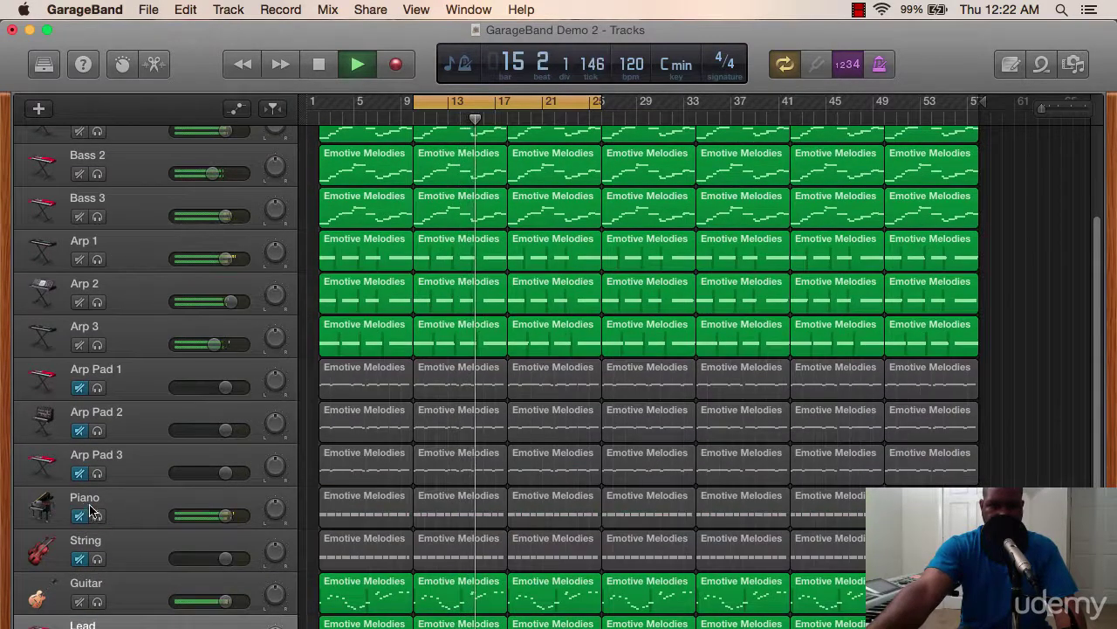
pyautogui.click(80, 559)
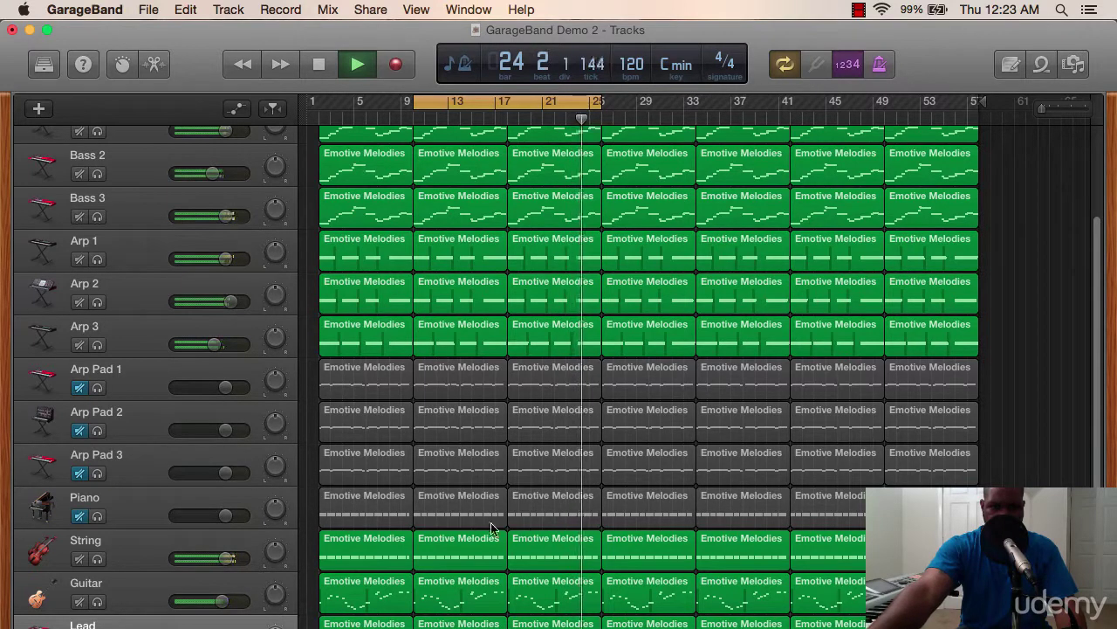
pyautogui.click(79, 516)
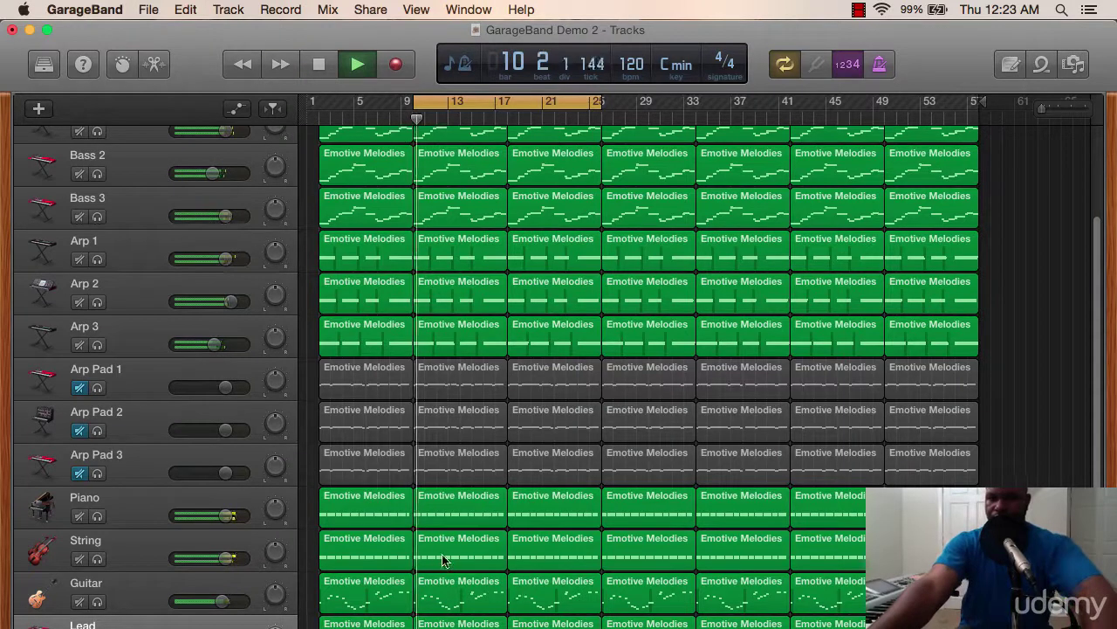
pyautogui.press('space')
pyautogui.scroll(5, 582, 541)
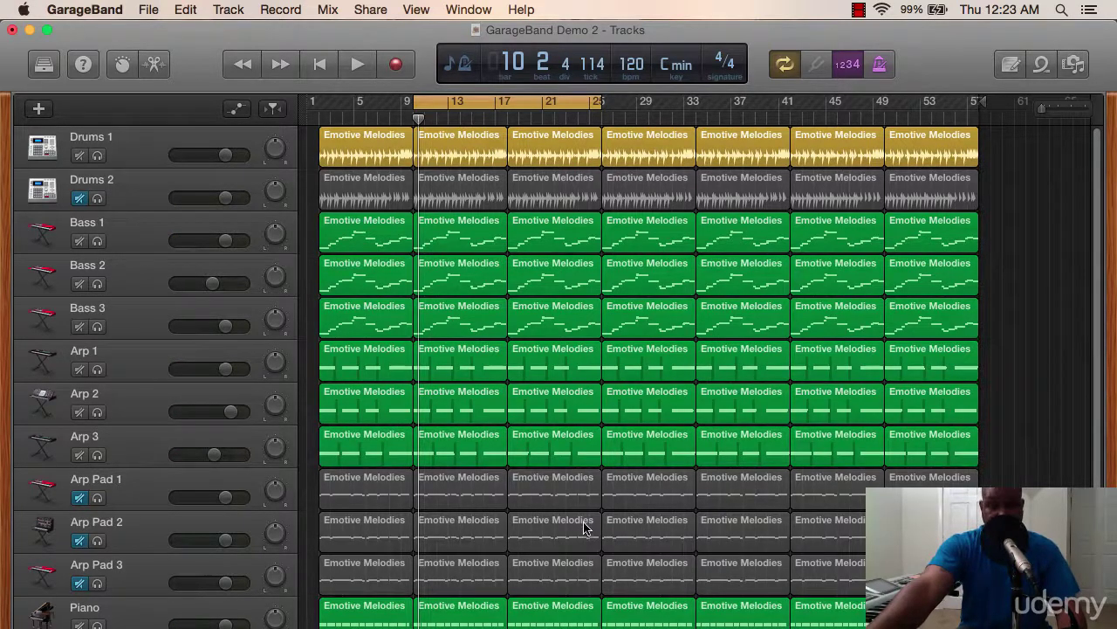
# Select the six Arp Pad 1–3 regions spanning bars 9–25 and delete them.
pyautogui.scroll(-6, 583, 527)
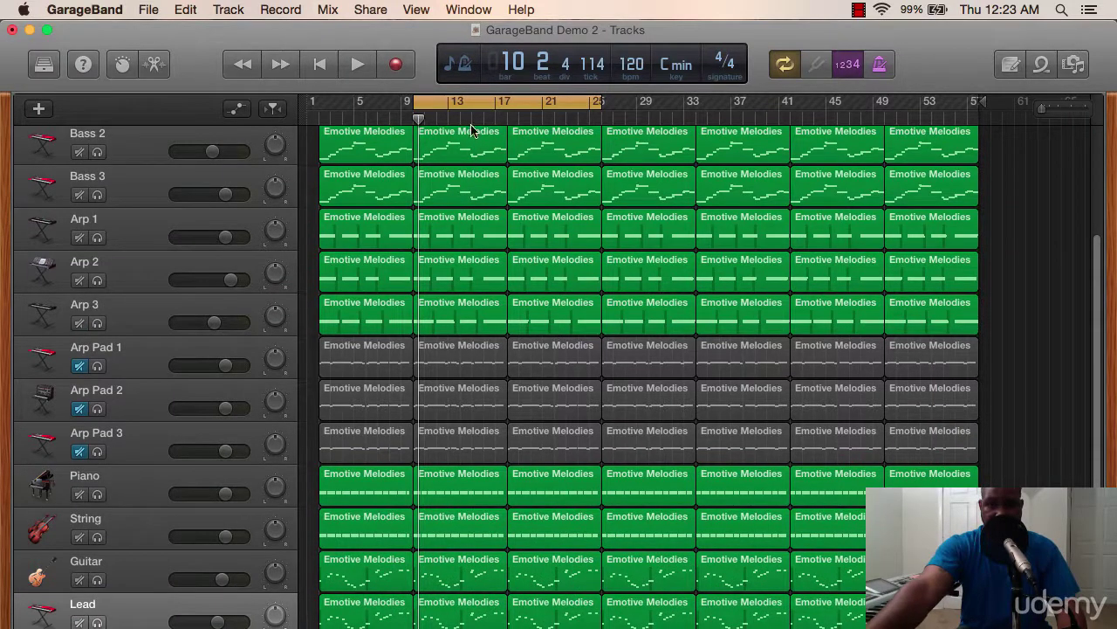
pyautogui.click(436, 367)
pyautogui.keyDown('shift'); pyautogui.click(546, 368); pyautogui.keyUp('shift')
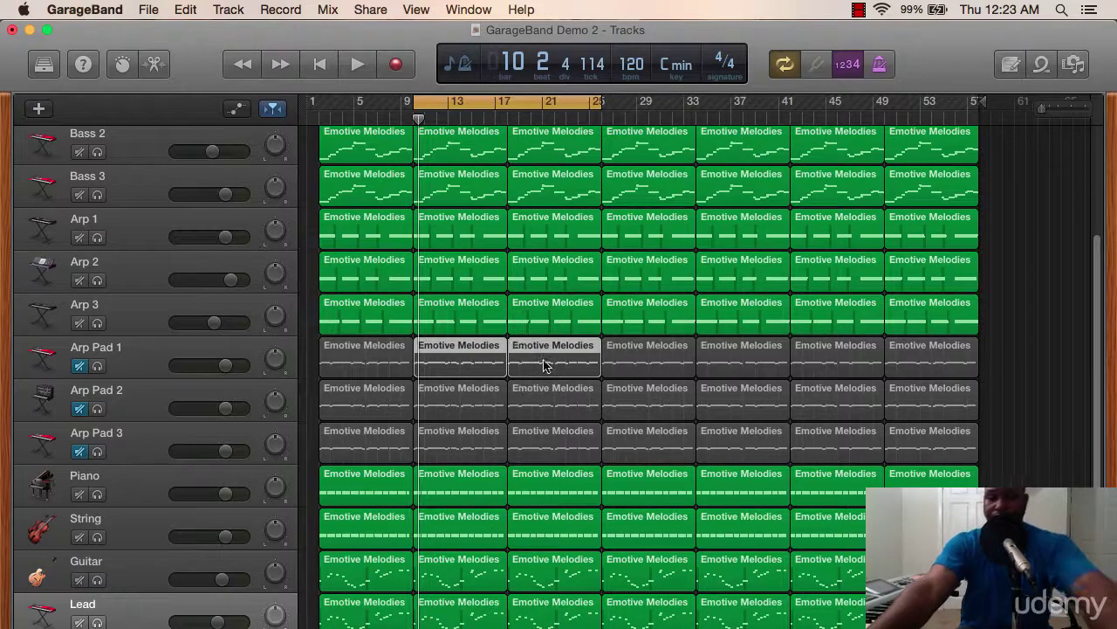
pyautogui.keyDown('shift'); pyautogui.click(517, 403); pyautogui.keyUp('shift')
pyautogui.keyDown('shift'); pyautogui.click(496, 406); pyautogui.keyUp('shift')
pyautogui.keyDown('shift'); pyautogui.click(482, 442); pyautogui.keyUp('shift')
pyautogui.keyDown('shift'); pyautogui.click(559, 444); pyautogui.keyUp('shift')
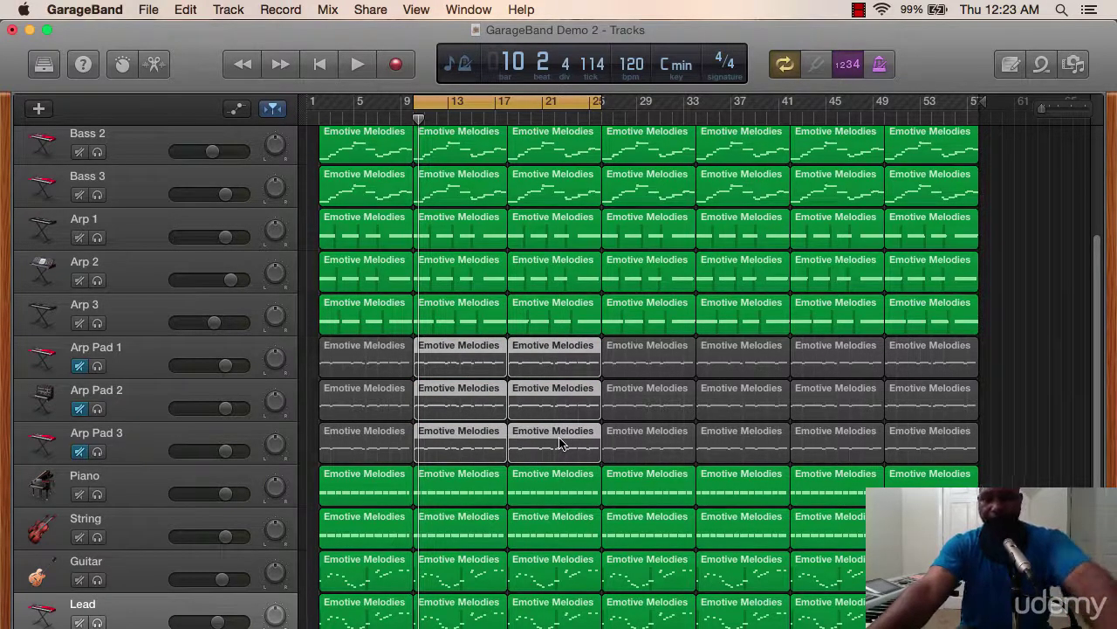
pyautogui.press('Delete')
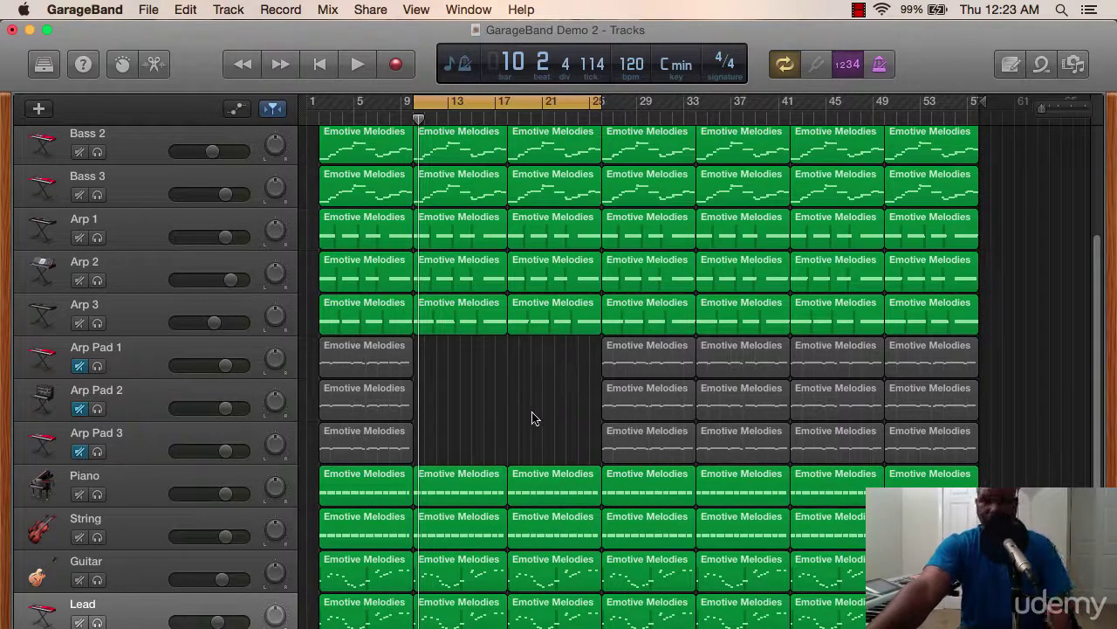
pyautogui.scroll(5, 532, 410)
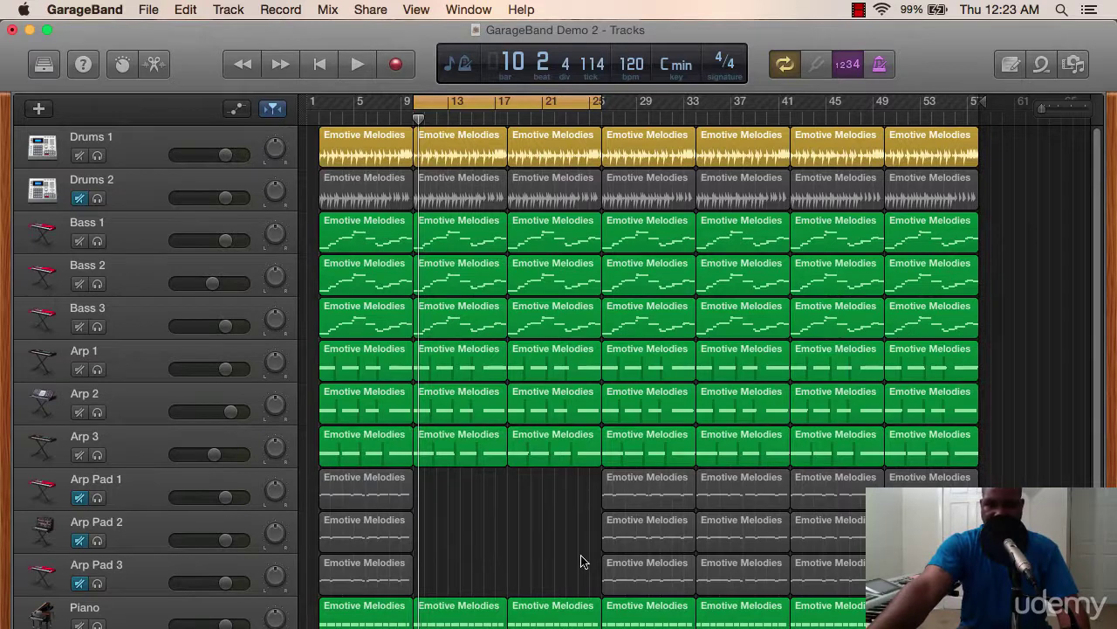
# Delete the Guitar and Lead regions after bar 25, leaving the Arp Pad, Piano and String regions intact.
pyautogui.scroll(-5, 583, 562)
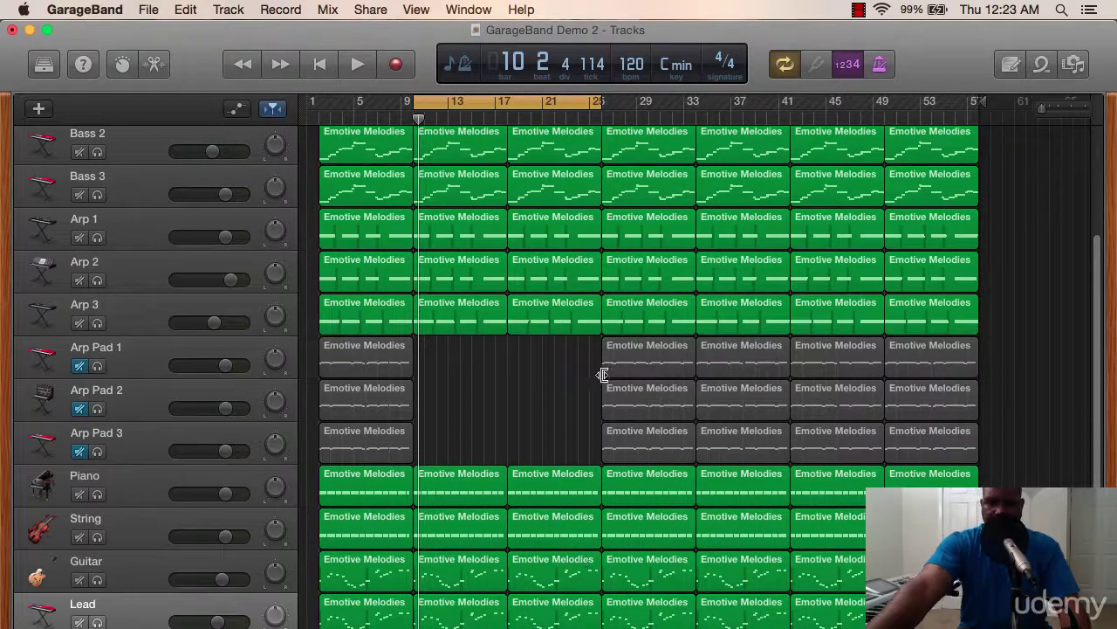
pyautogui.moveTo(576, 339); pyautogui.dragTo(998, 418)
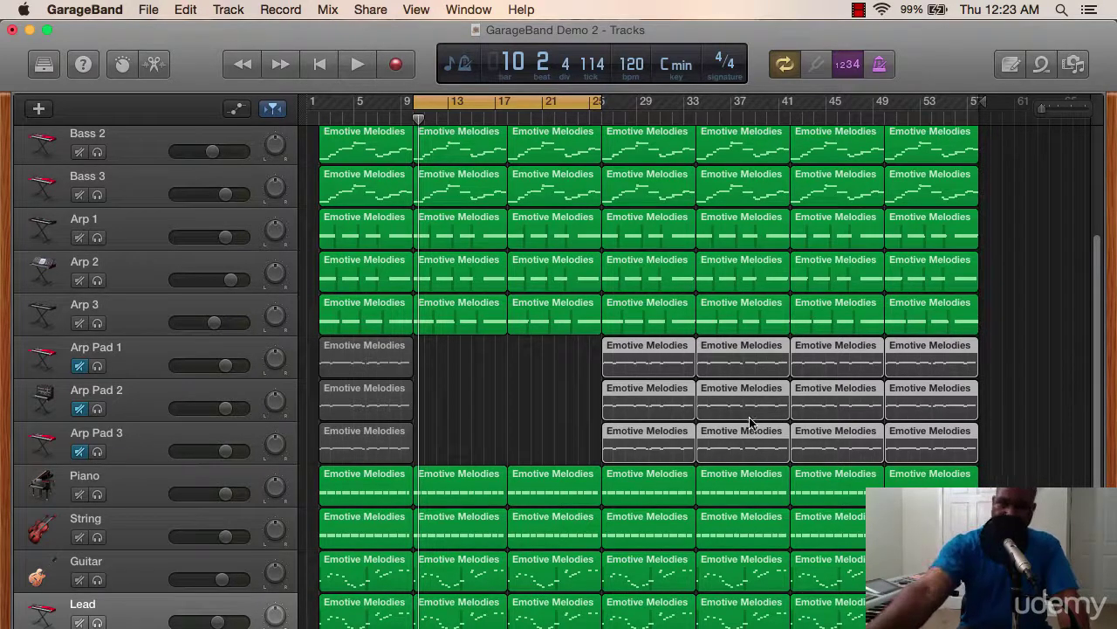
pyautogui.press('Escape')
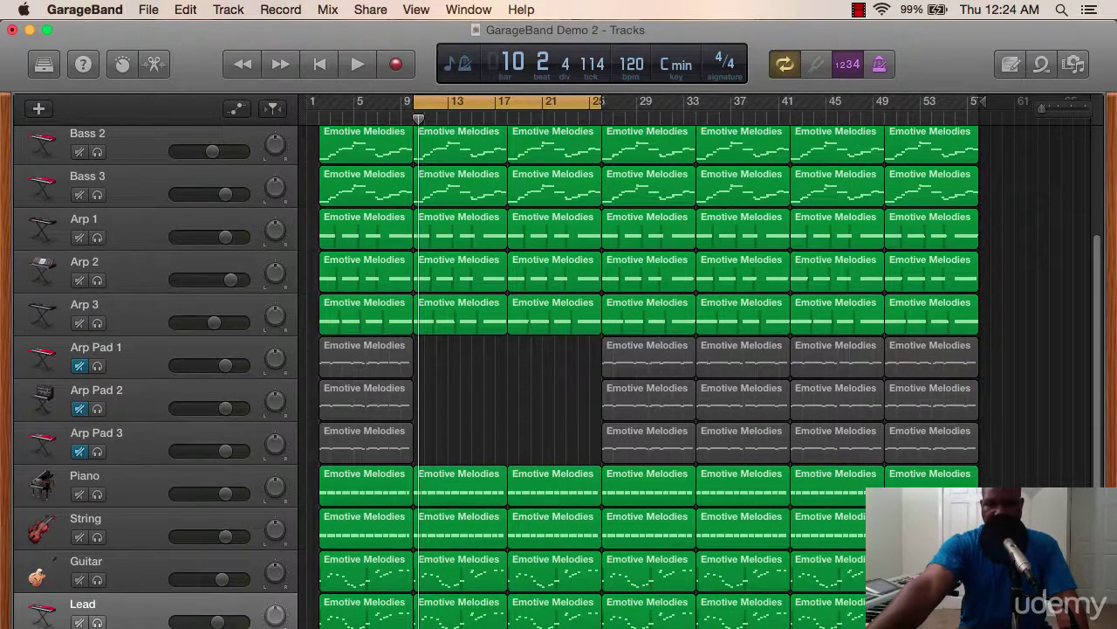
pyautogui.moveTo(646, 625); pyautogui.dragTo(826, 591)
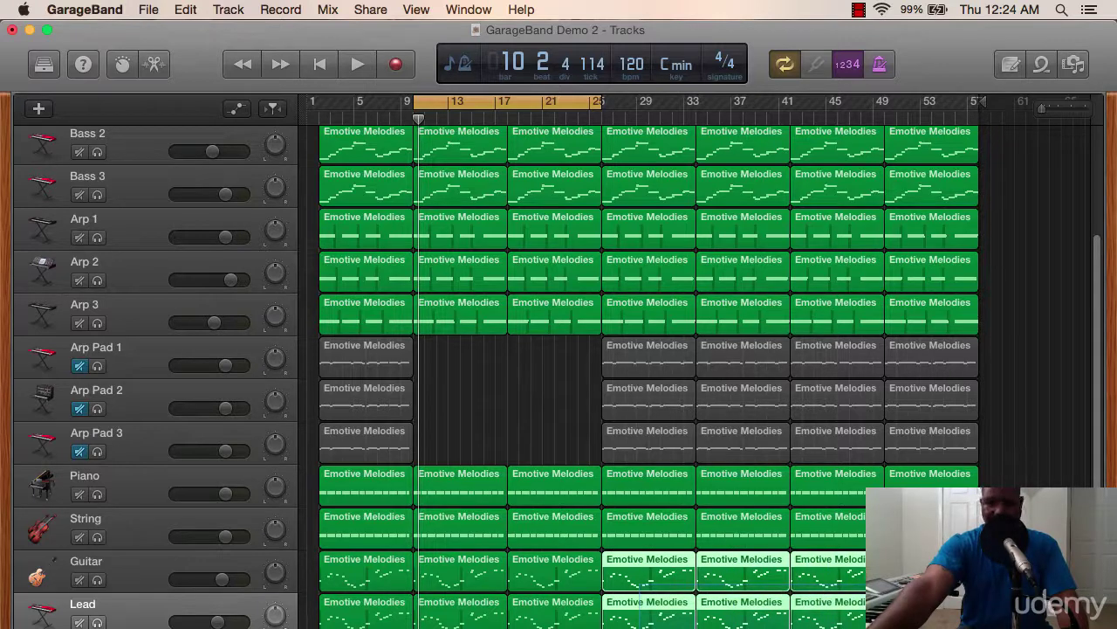
pyautogui.press('Delete')
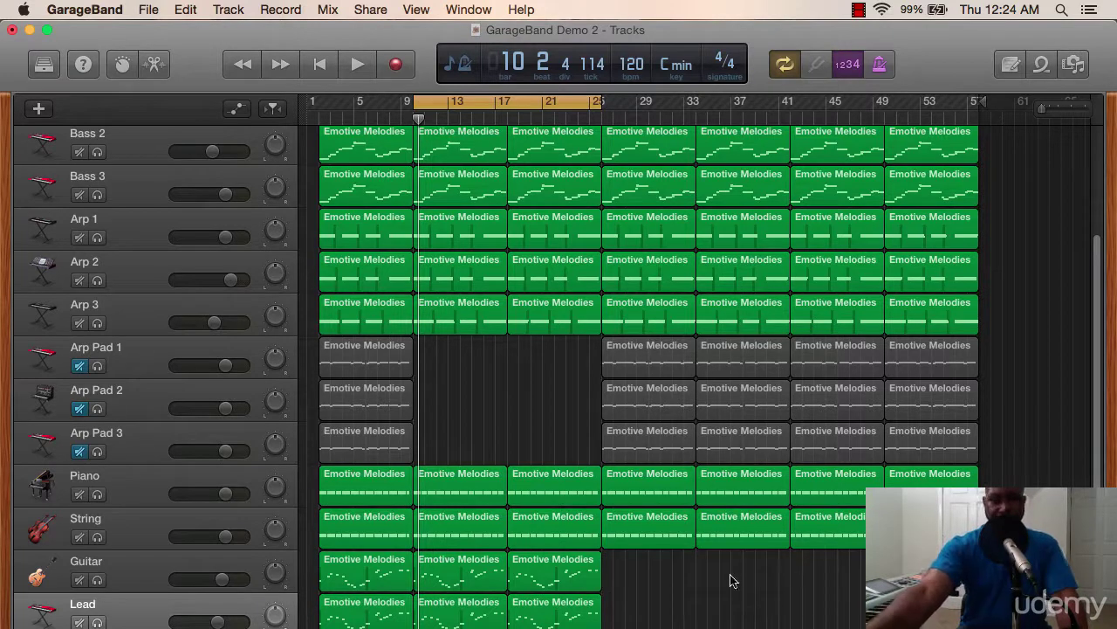
pyautogui.moveTo(643, 576); pyautogui.dragTo(916, 476)
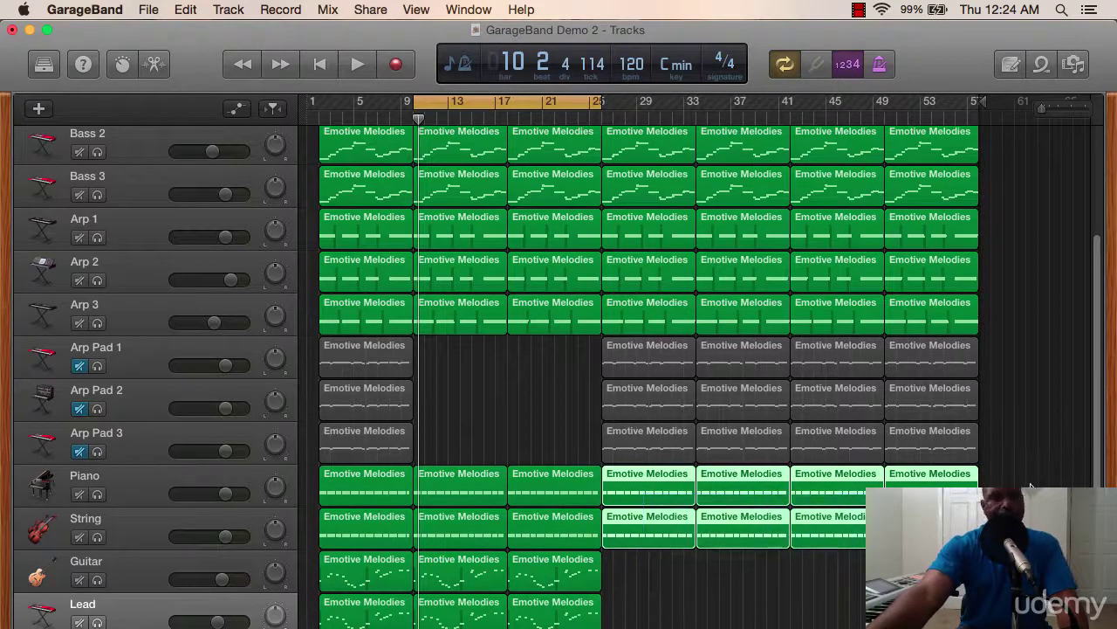
pyautogui.press('Escape')
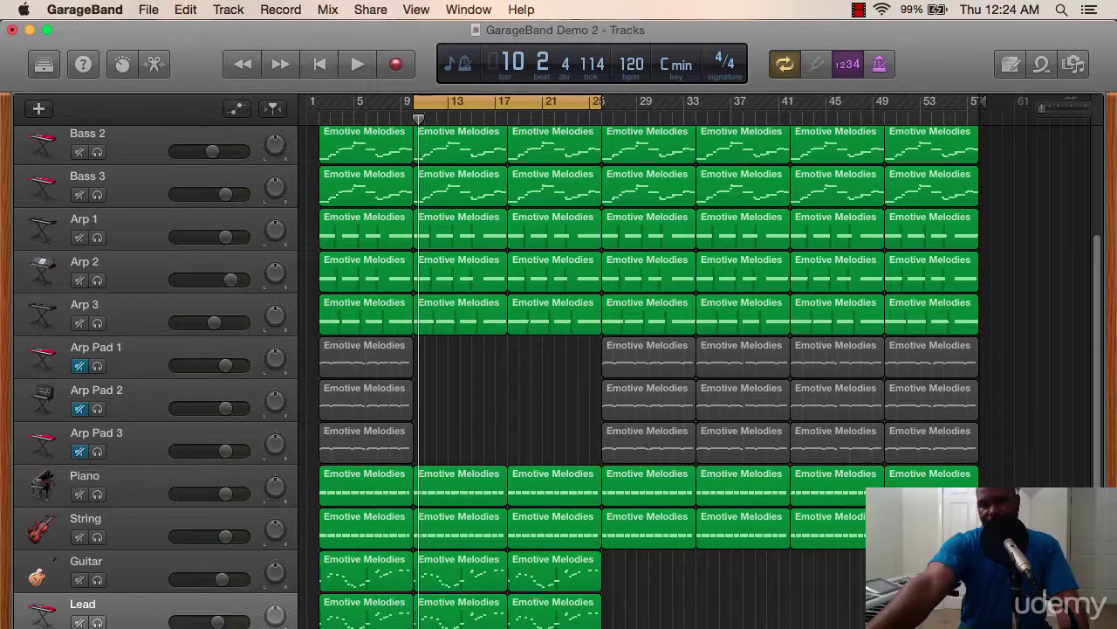
pyautogui.scroll(5, 646, 375)
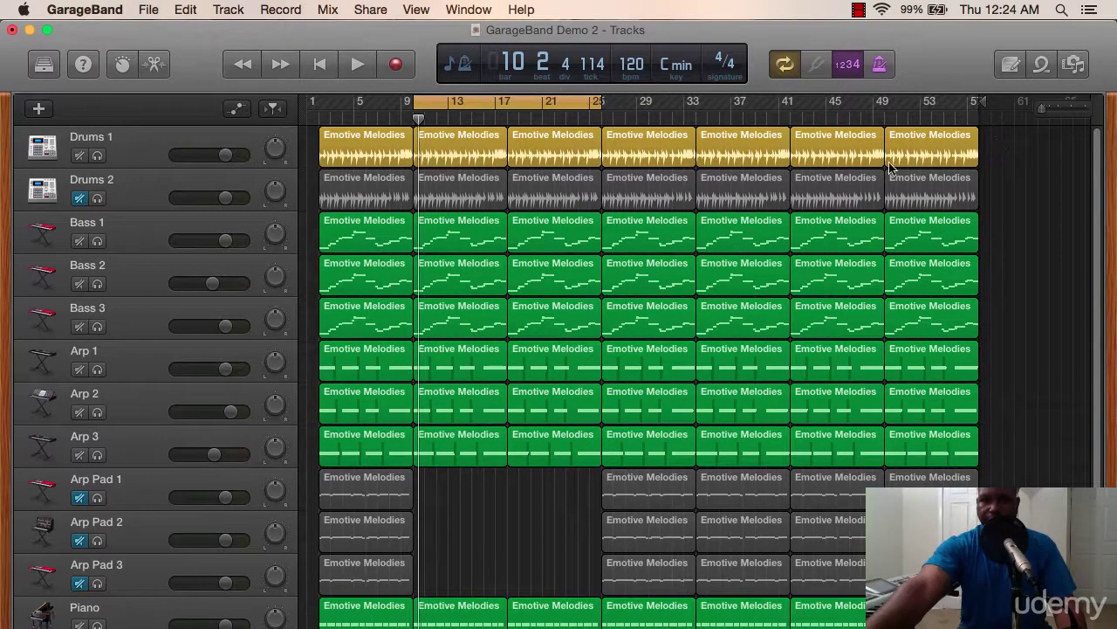
# Select all regions from bar 9 onward and paste them twice after bar 57, reaching about bar 153.
pyautogui.scroll(-3, 803, 392)
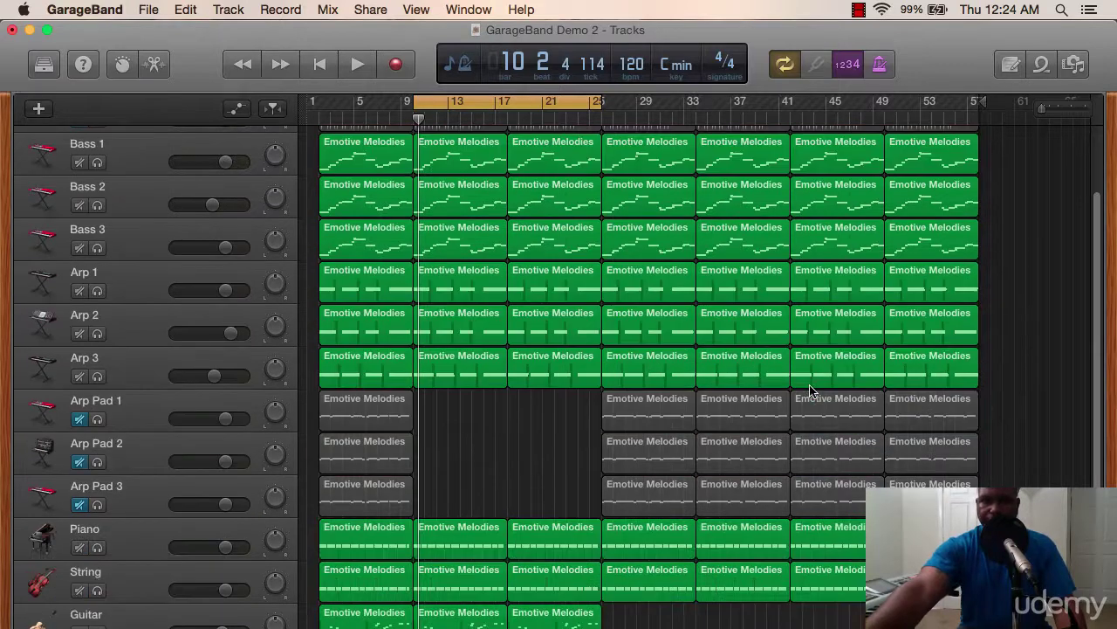
pyautogui.scroll(3, 803, 392)
pyautogui.scroll(-1, 802, 389)
pyautogui.scroll(-3, 801, 389)
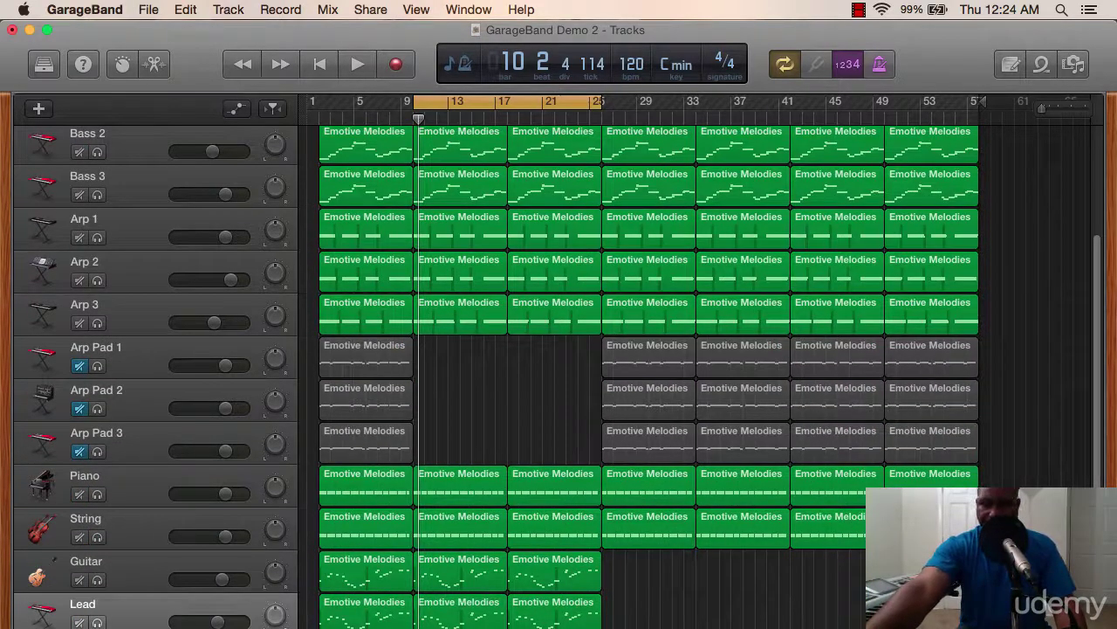
pyautogui.moveTo(848, 613); pyautogui.dragTo(442, 70)
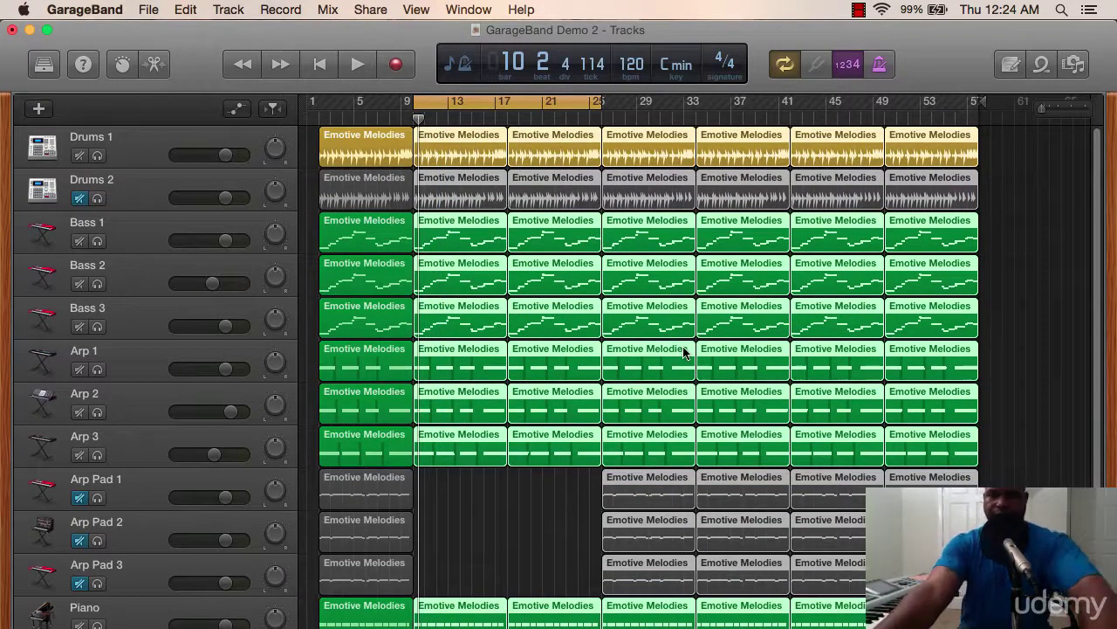
pyautogui.click(966, 119)
pyautogui.press('.')
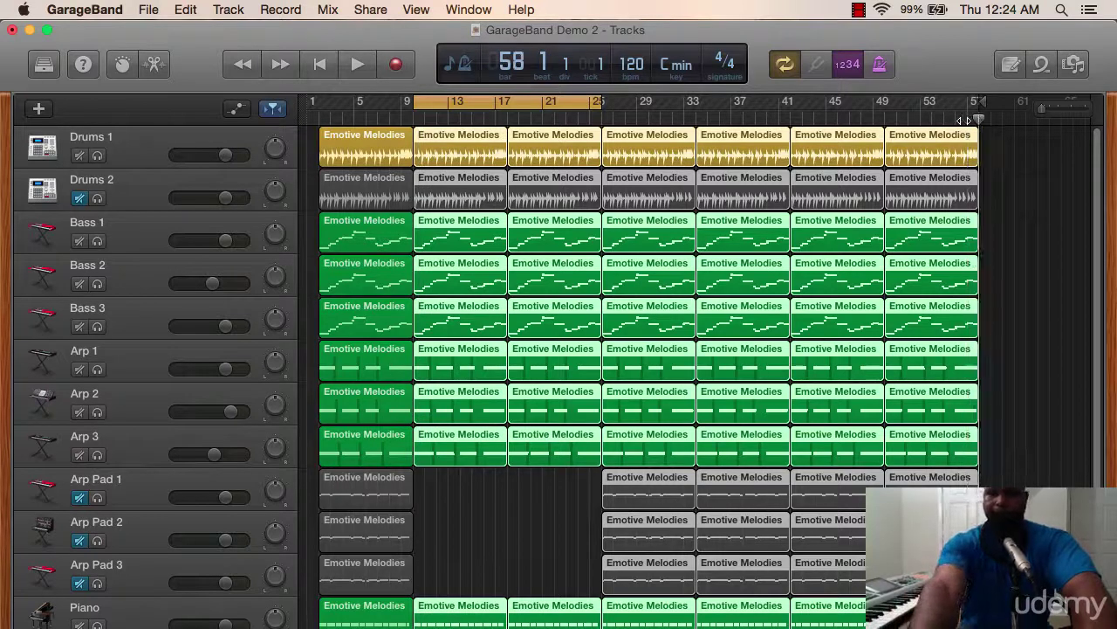
pyautogui.press('super+v')
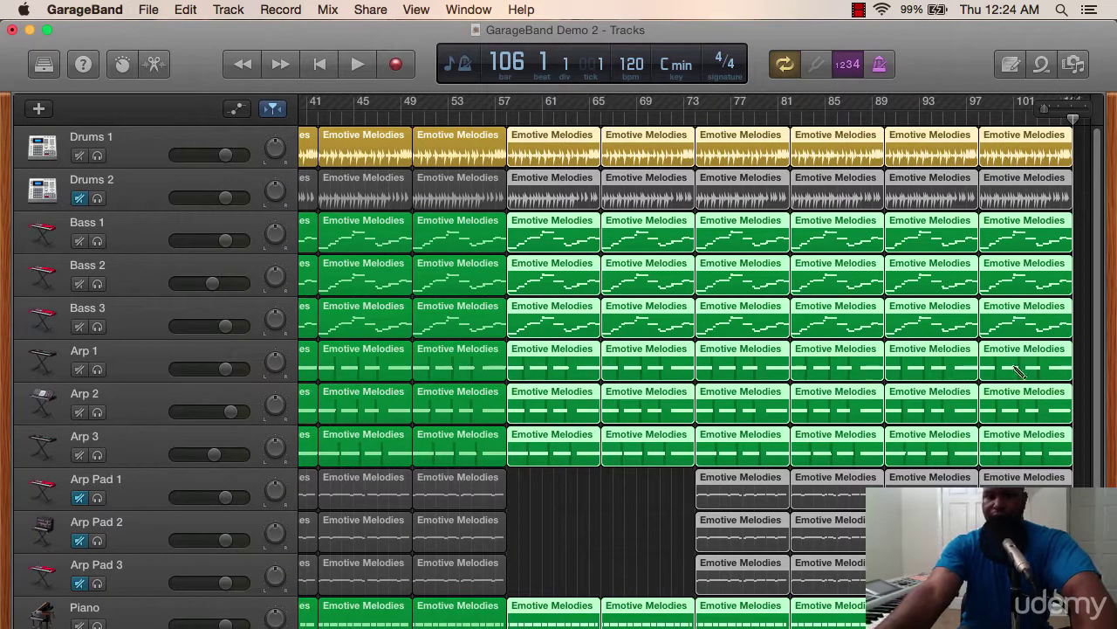
pyautogui.press('super+v')
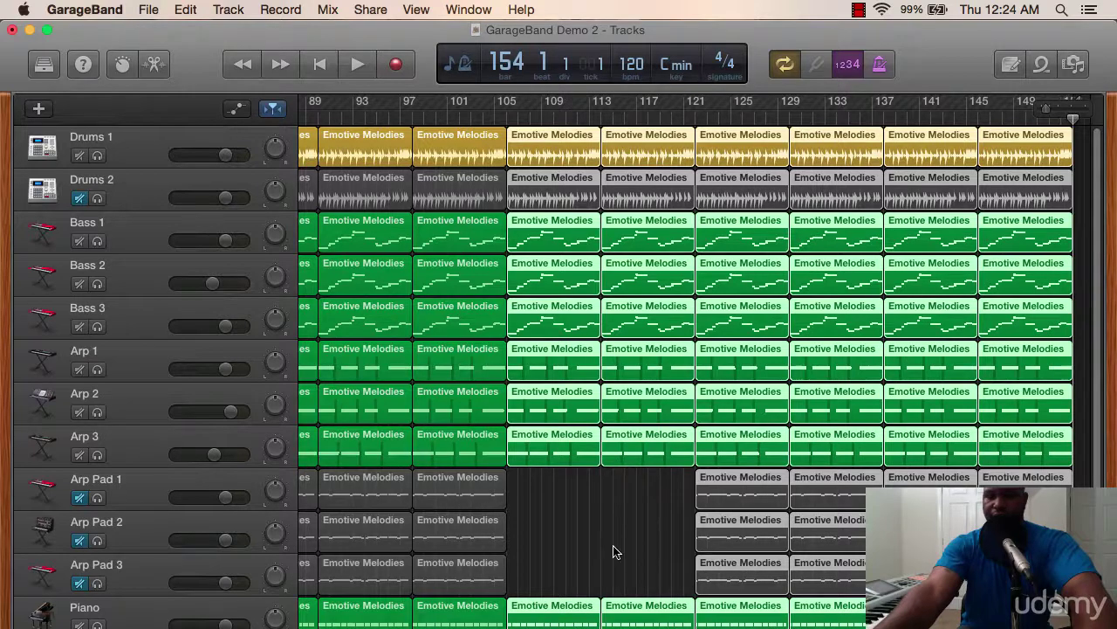
pyautogui.click(614, 551)
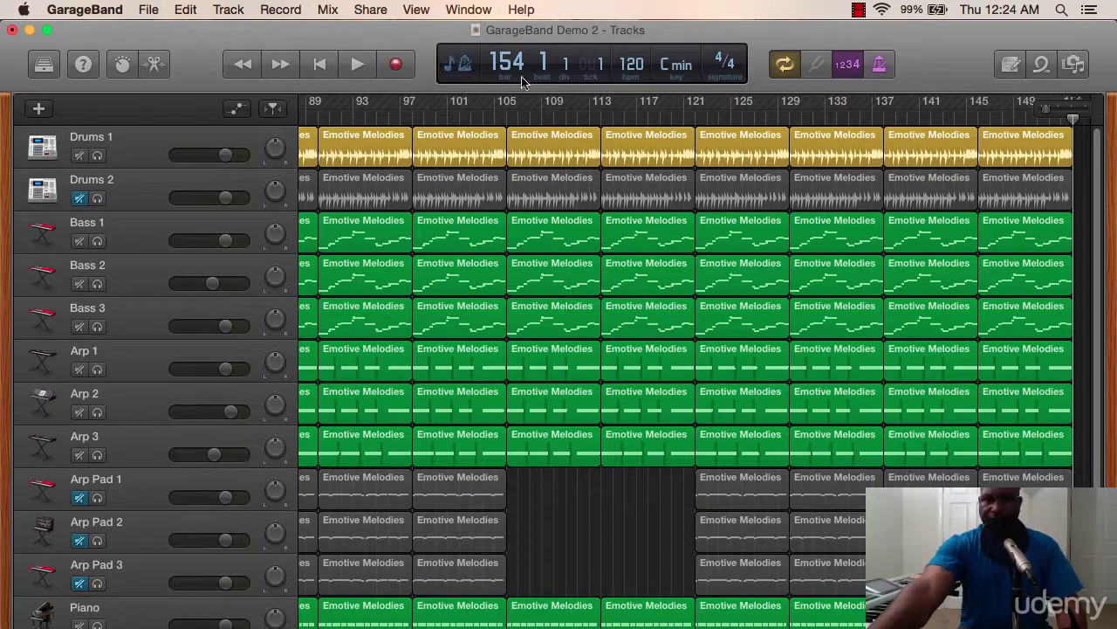
# Switch the clock to minutes and seconds and place the playhead at about 4:30.
pyautogui.click(458, 63)
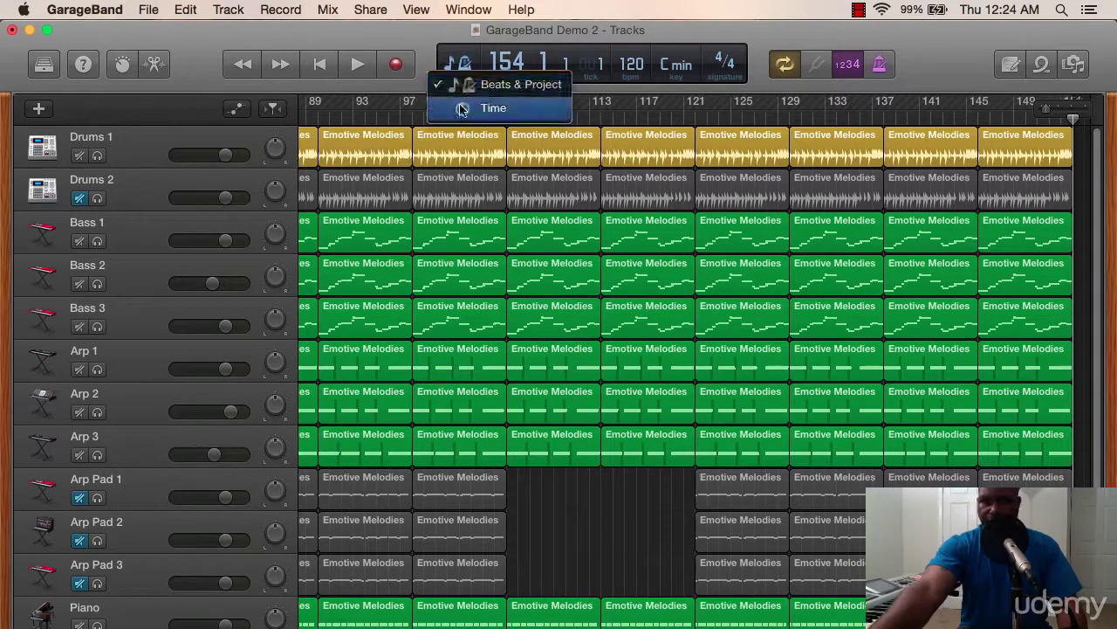
pyautogui.click(461, 109)
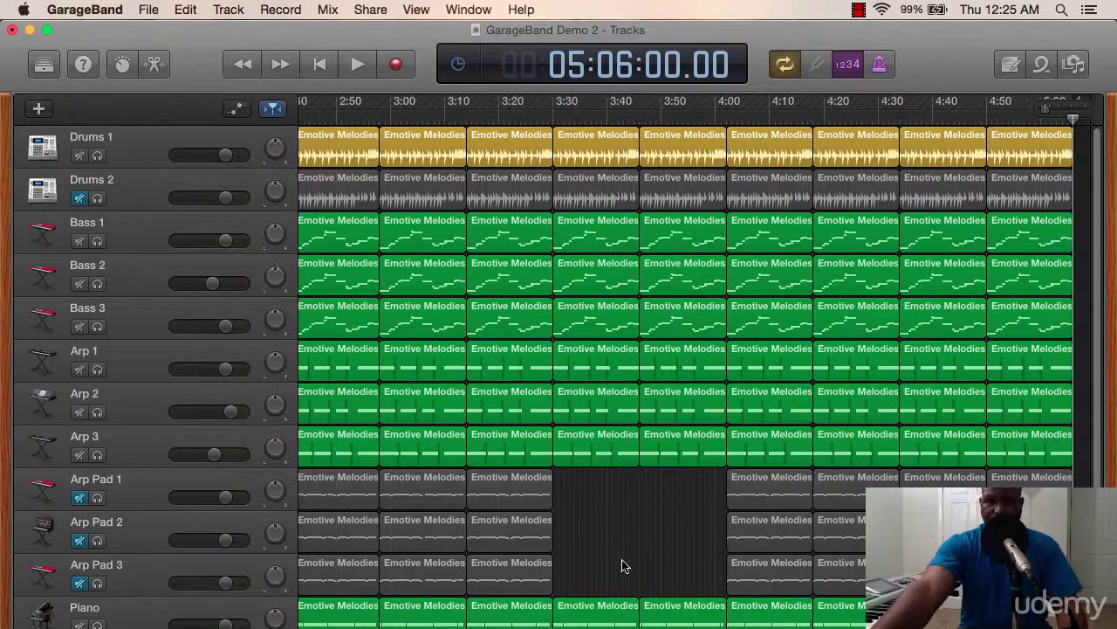
pyautogui.moveTo(689, 129); pyautogui.dragTo(898, 147)
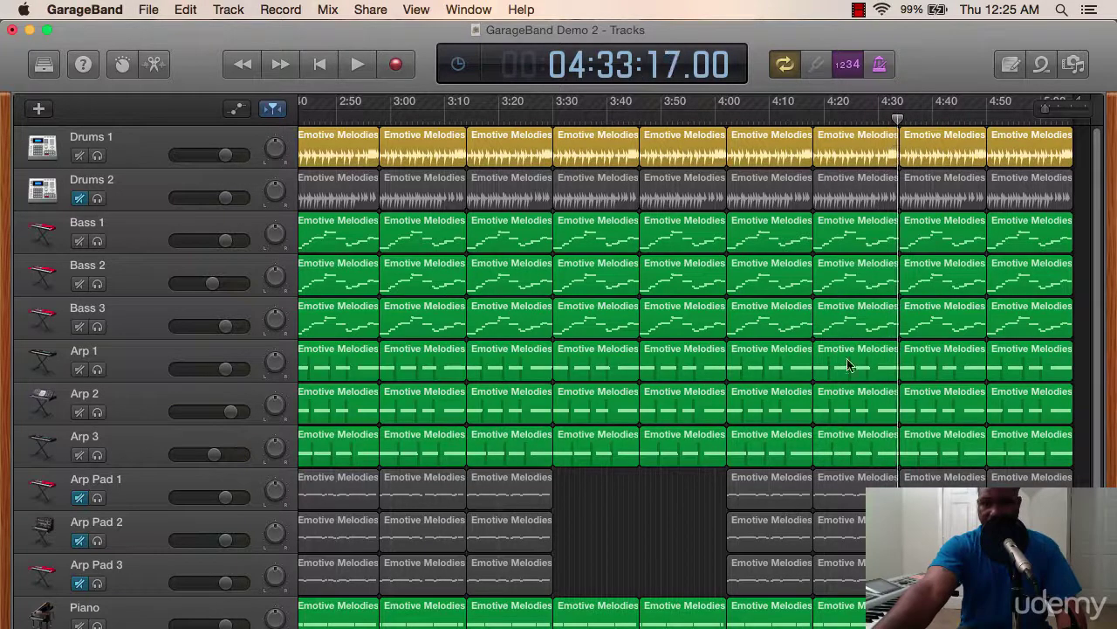
# Delete all regions beyond 4:30 and return the playhead to the start.
pyautogui.scroll(-5, 861, 441)
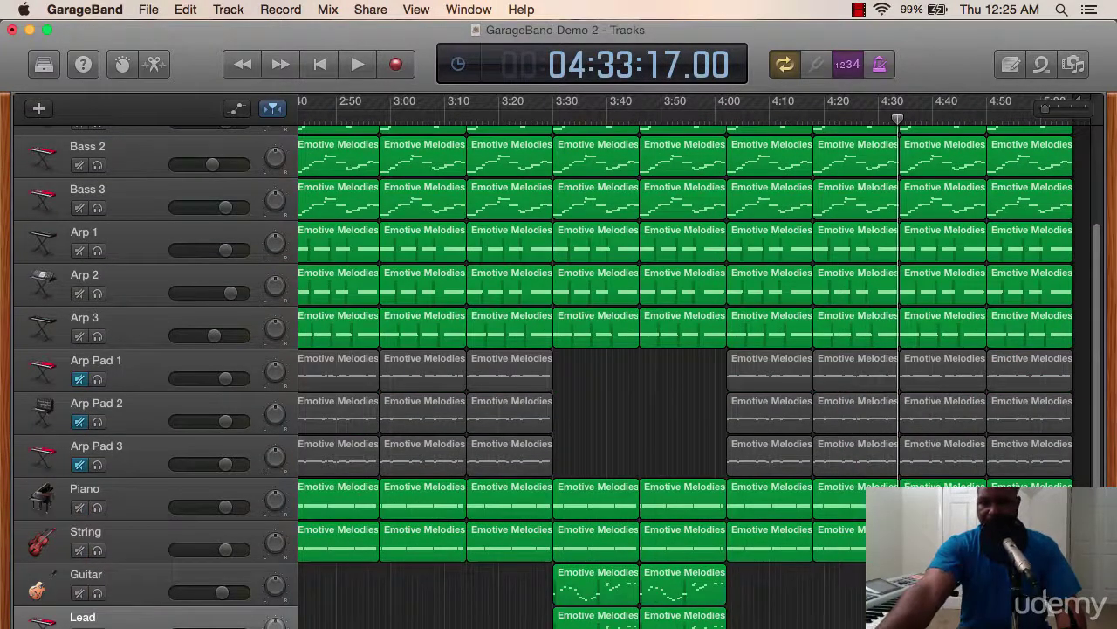
pyautogui.moveTo(904, 524); pyautogui.dragTo(1000, 171)
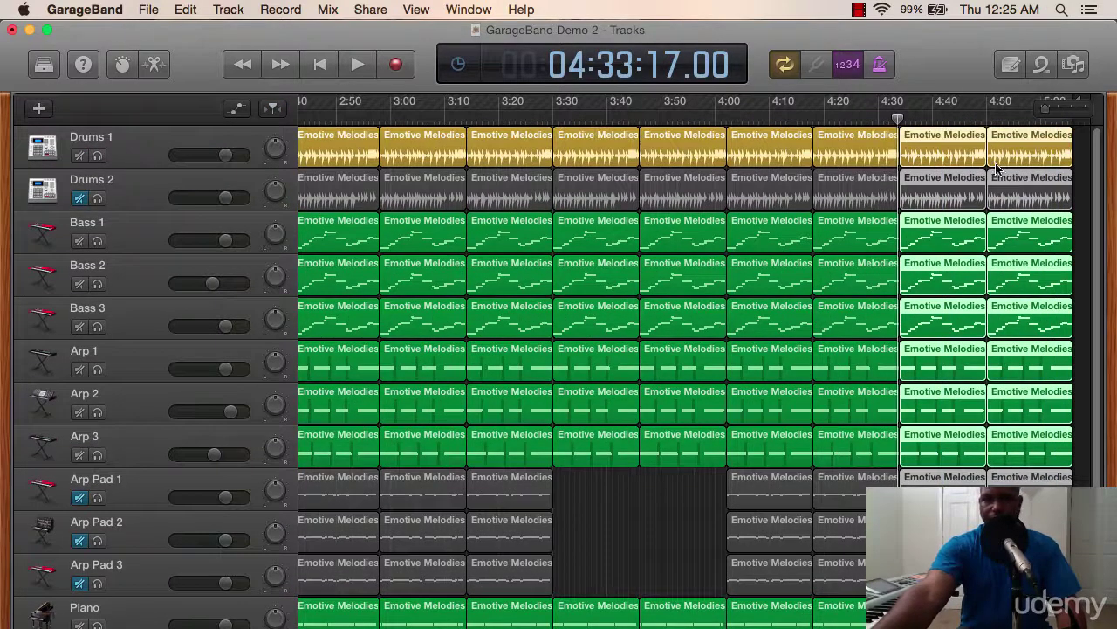
pyautogui.press('Delete')
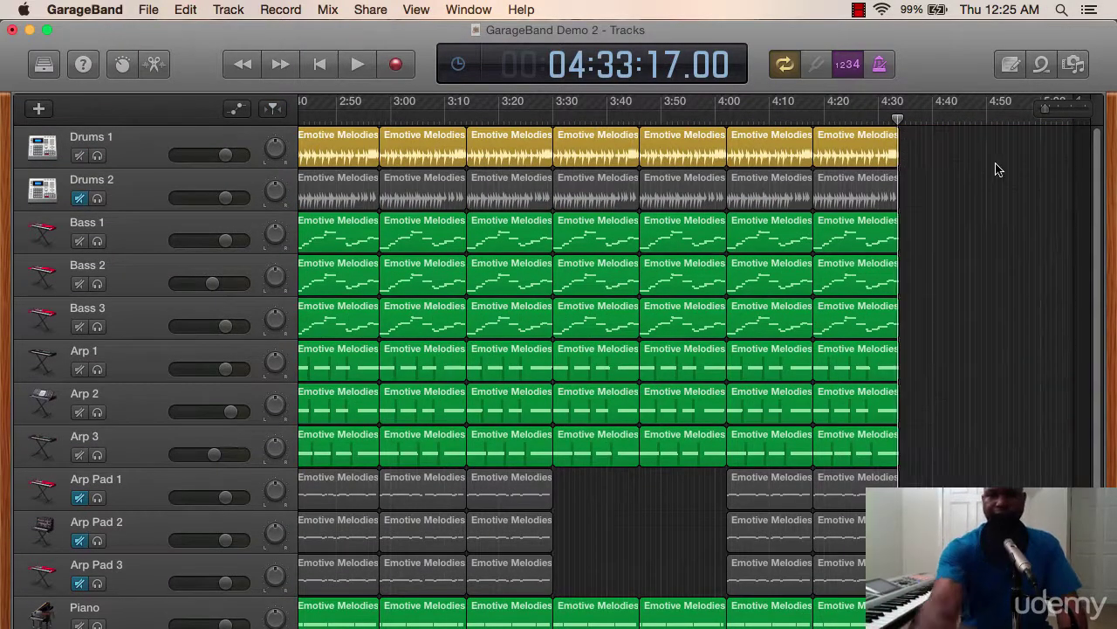
pyautogui.click(320, 64)
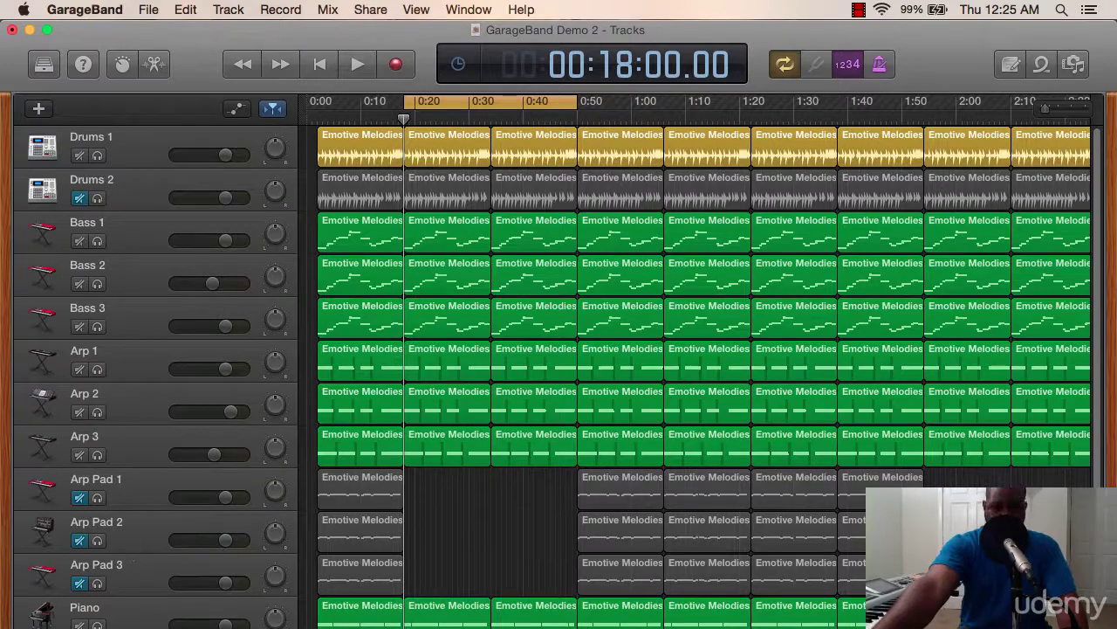
pyautogui.scroll(-3, 139, 509)
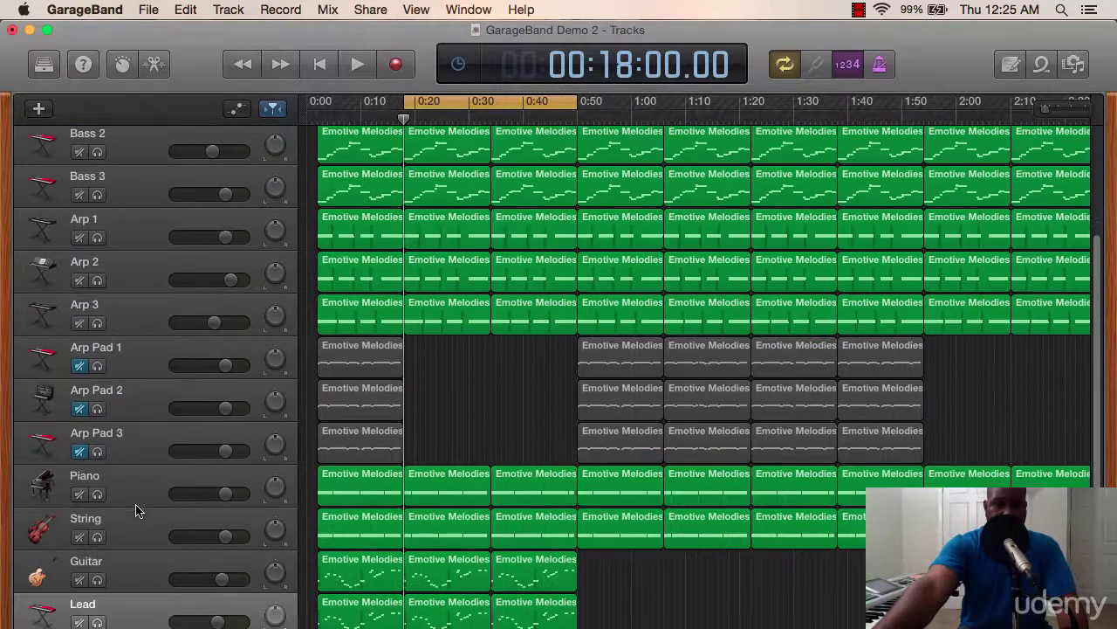
pyautogui.scroll(2, 137, 508)
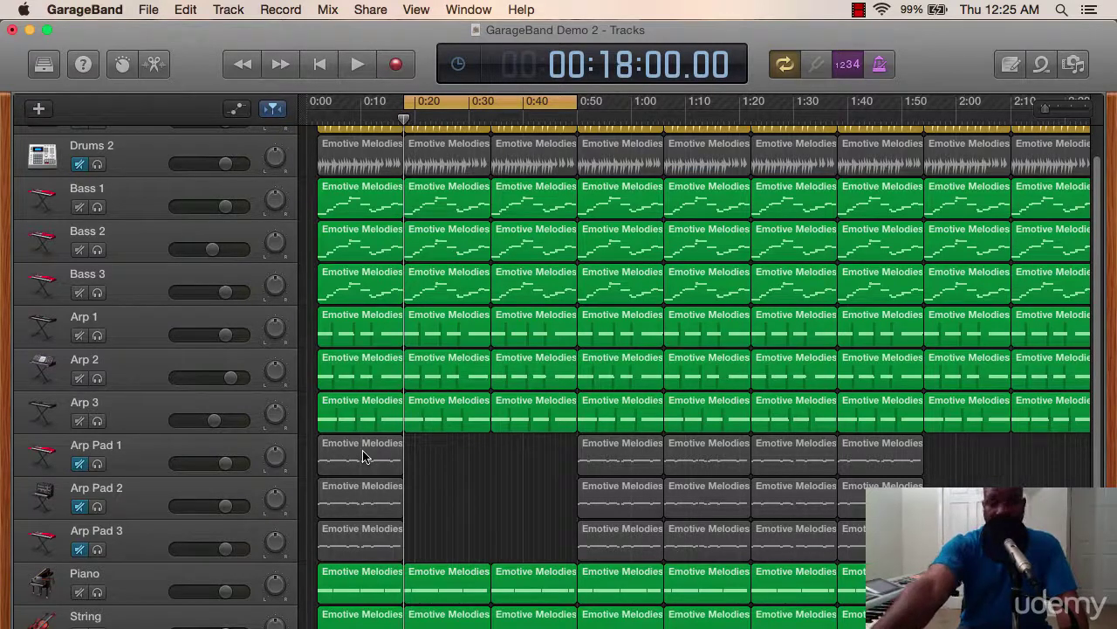
pyautogui.scroll(2, 364, 455)
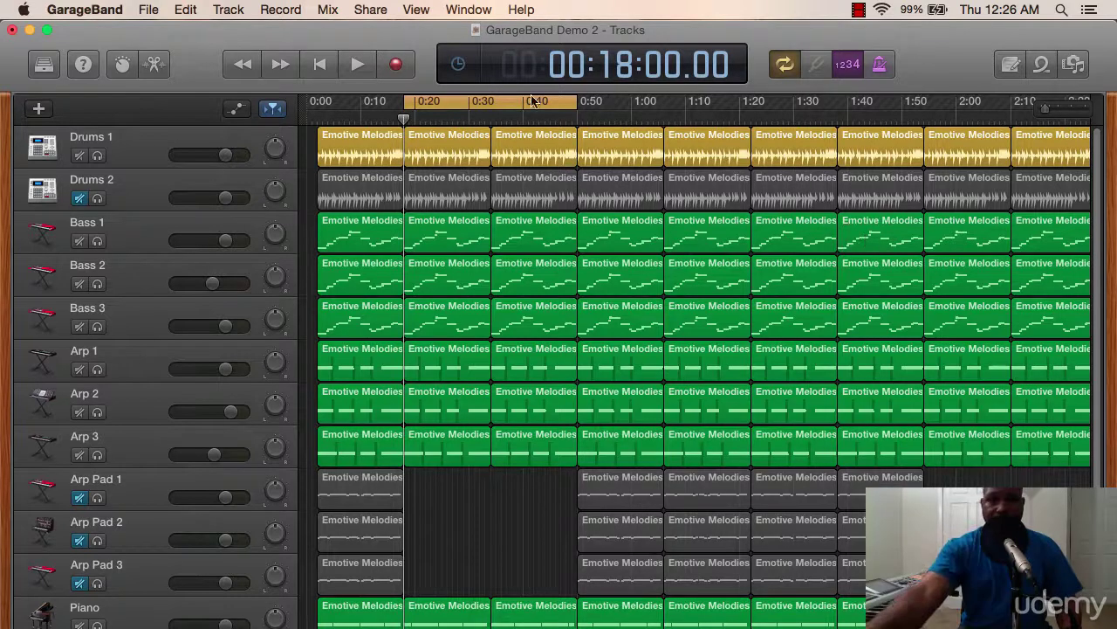
pyautogui.click(458, 65)
pyautogui.click(484, 84)
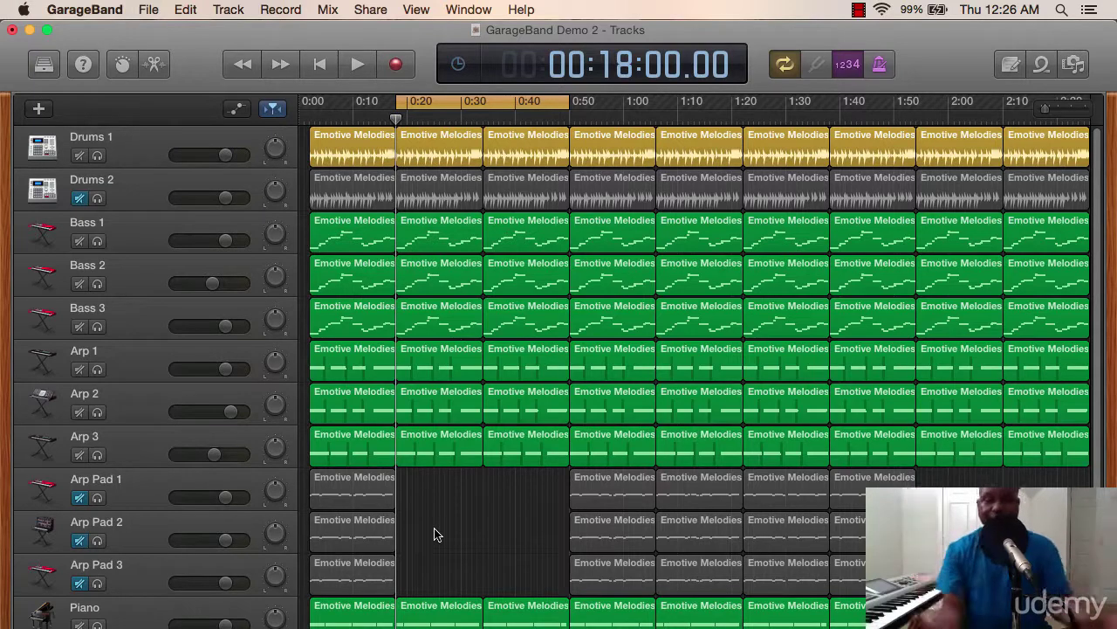
pyautogui.scroll(-3, 439, 530)
pyautogui.scroll(-1, 443, 526)
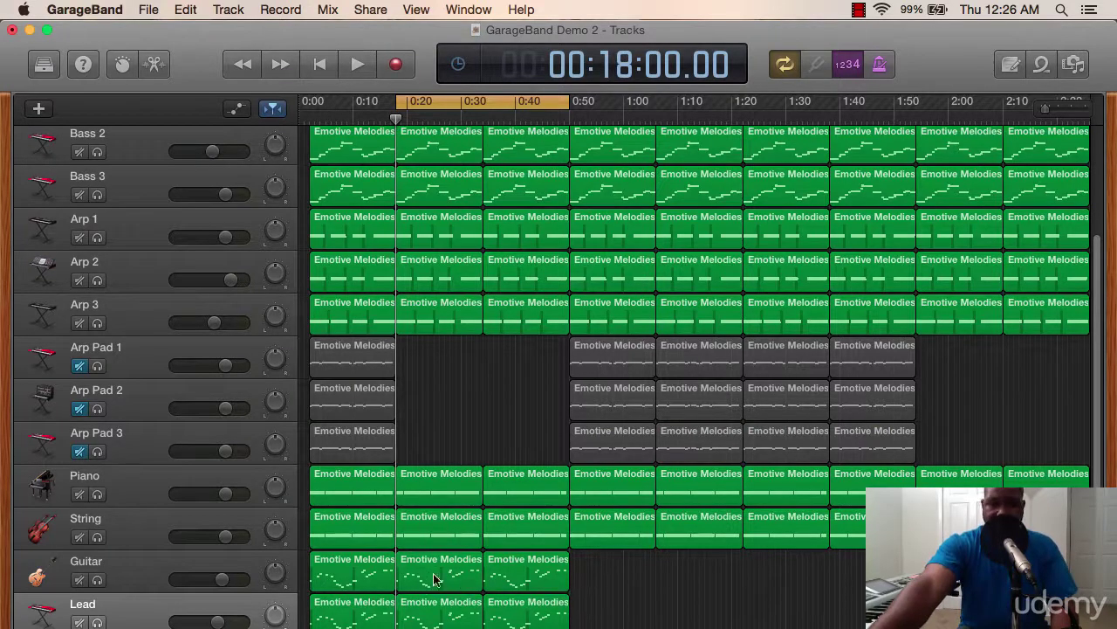
pyautogui.click(121, 584)
pyautogui.click(122, 618)
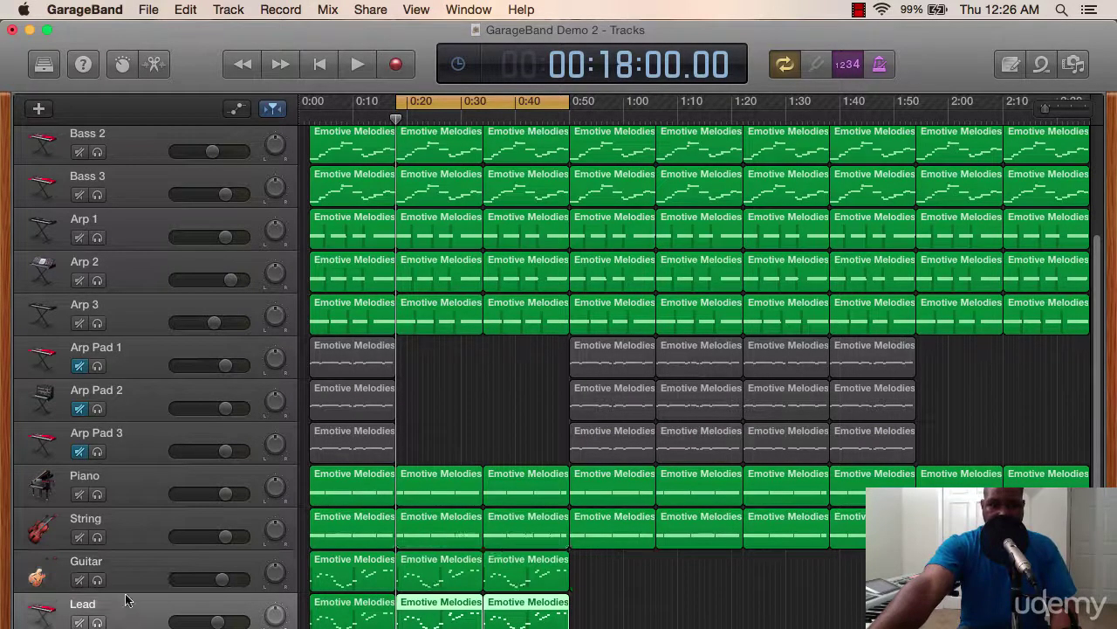
pyautogui.click(128, 583)
pyautogui.click(131, 600)
pyautogui.click(129, 583)
pyautogui.click(131, 601)
pyautogui.click(131, 583)
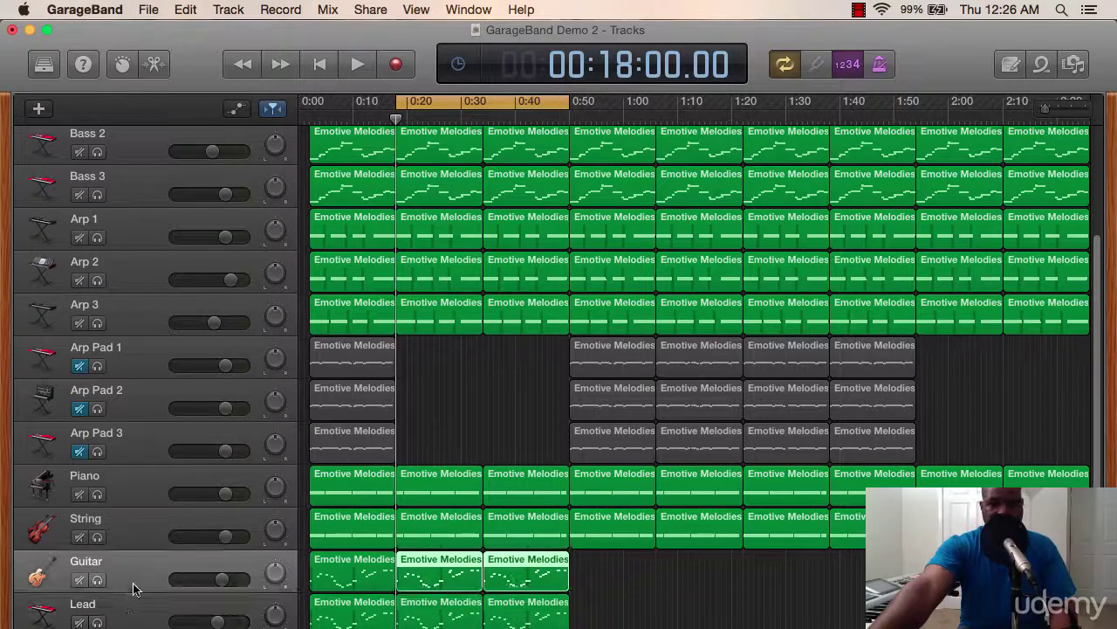
pyautogui.click(132, 605)
pyautogui.click(131, 583)
pyautogui.click(131, 605)
pyautogui.click(134, 585)
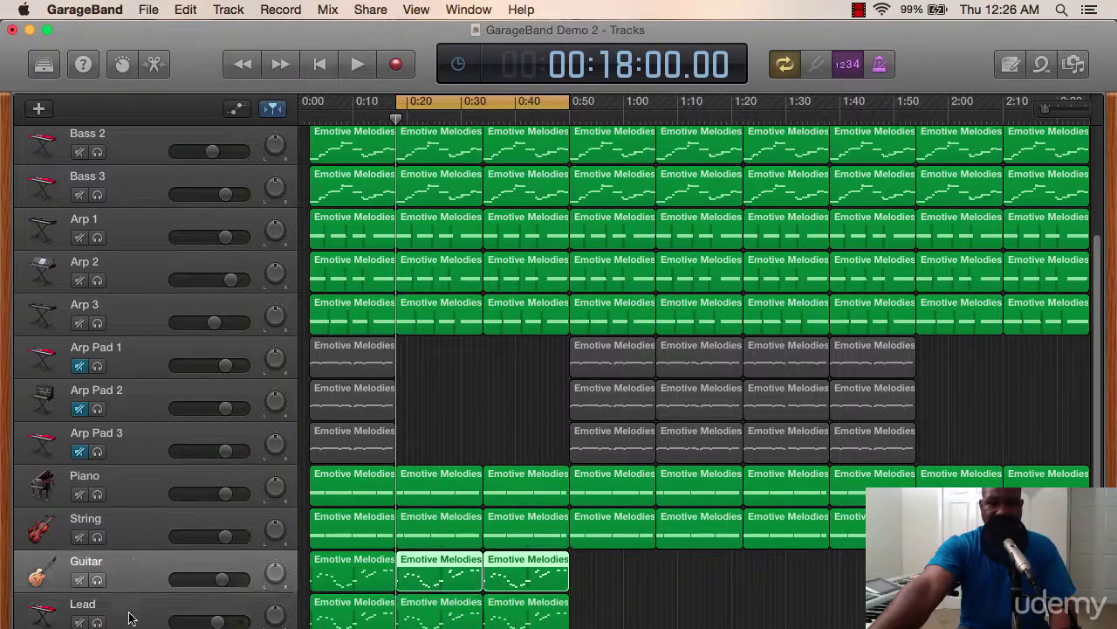
pyautogui.click(134, 602)
pyautogui.click(137, 586)
pyautogui.click(136, 611)
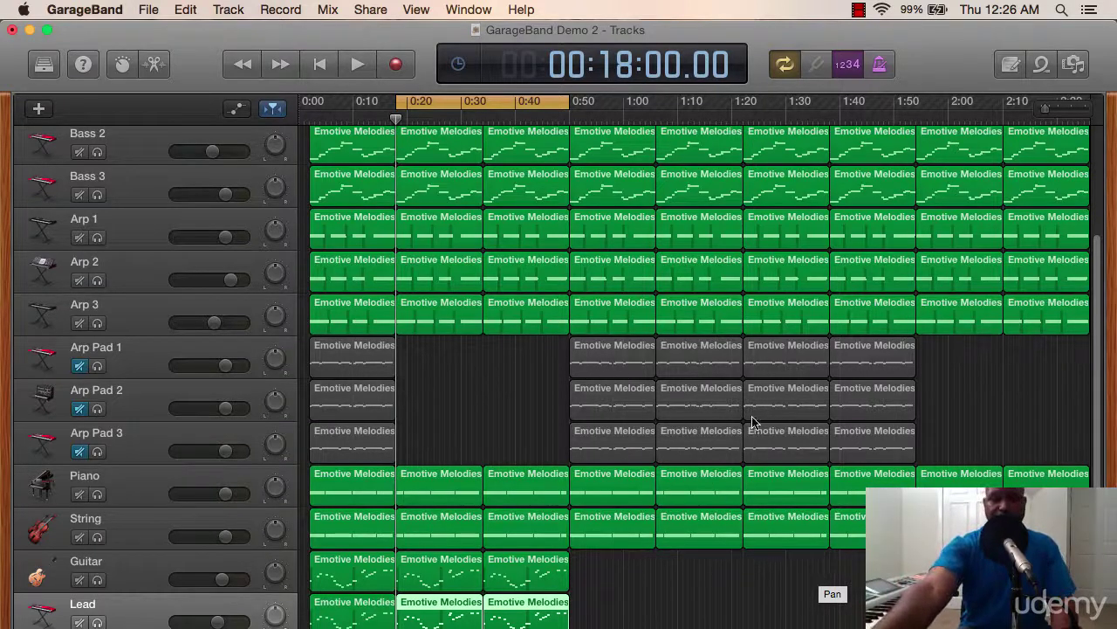
pyautogui.click(127, 371)
pyautogui.click(137, 395)
pyautogui.click(135, 439)
pyautogui.click(133, 403)
pyautogui.click(129, 368)
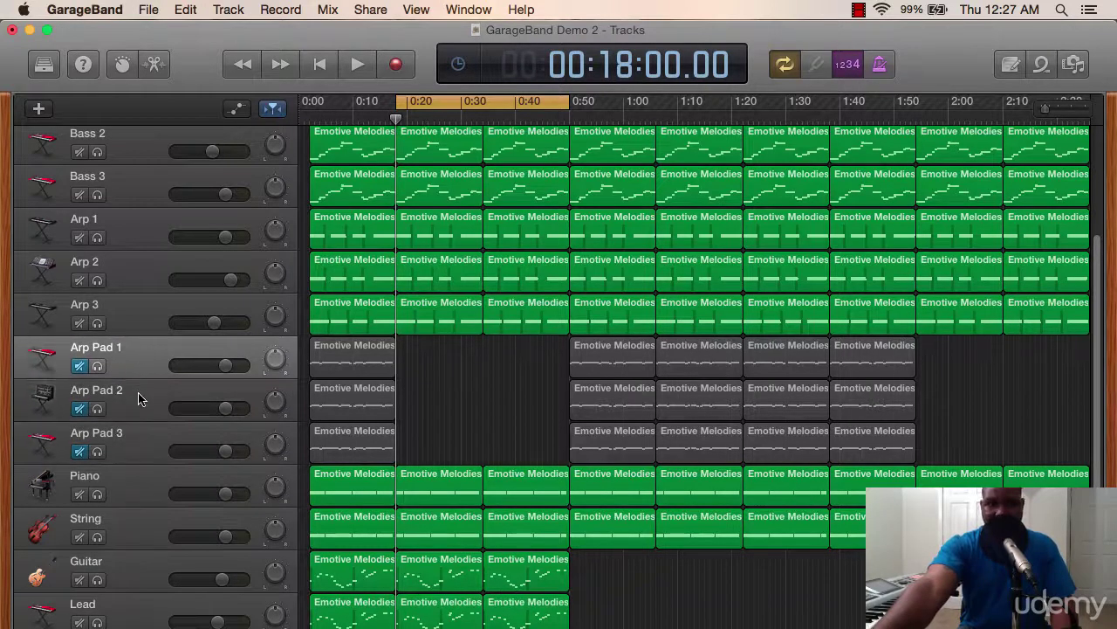
pyautogui.click(141, 398)
pyautogui.click(143, 437)
pyautogui.click(144, 409)
pyautogui.click(138, 366)
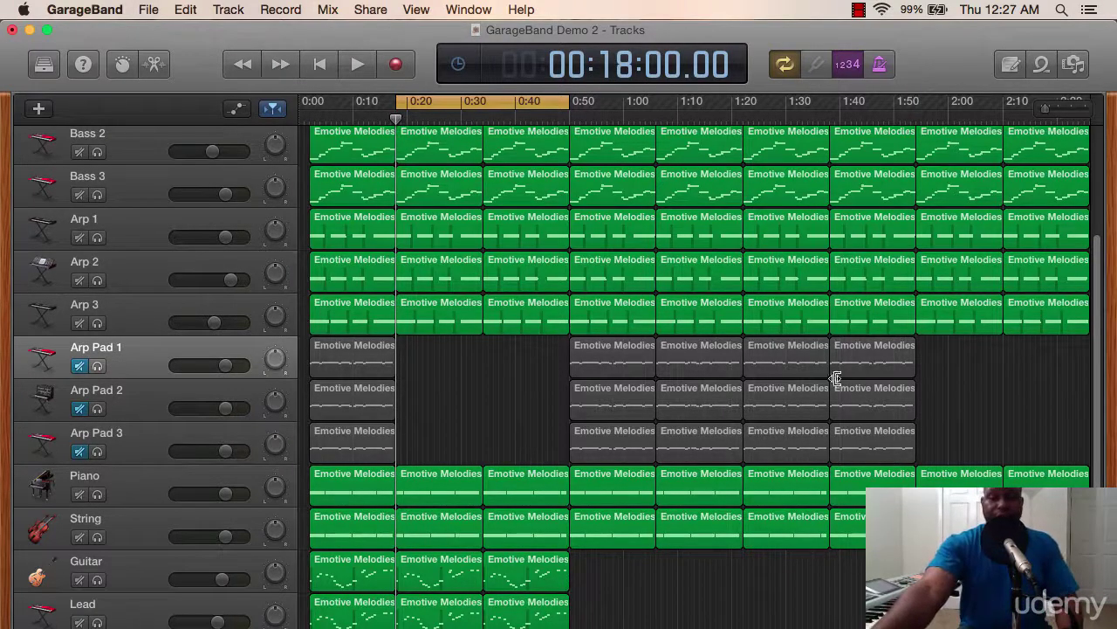
pyautogui.scroll(1, 856, 604)
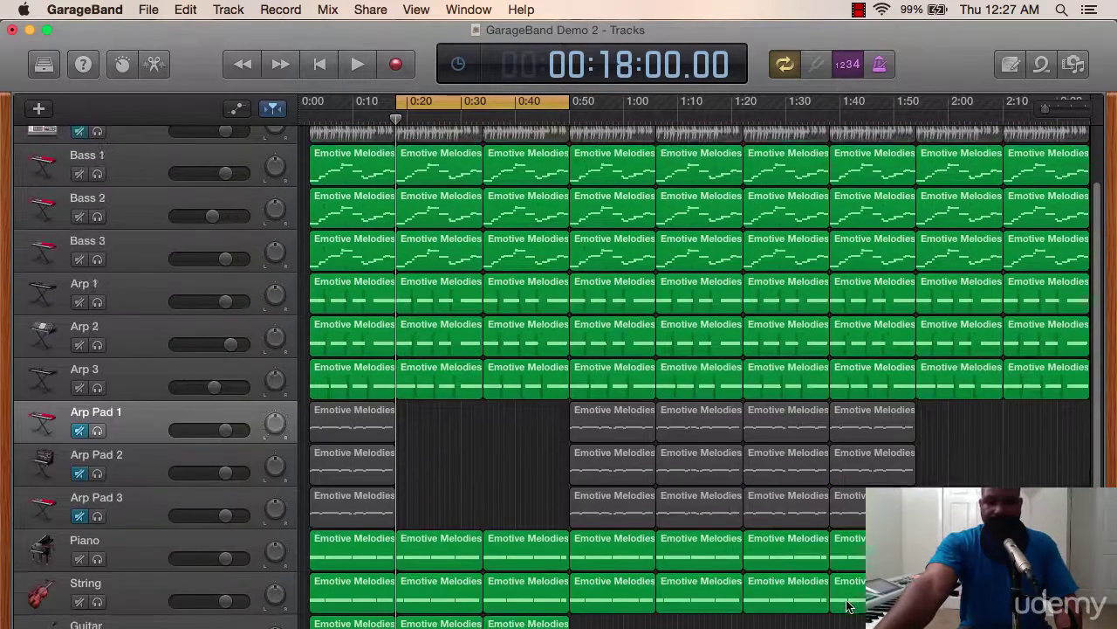
pyautogui.scroll(-1, 847, 605)
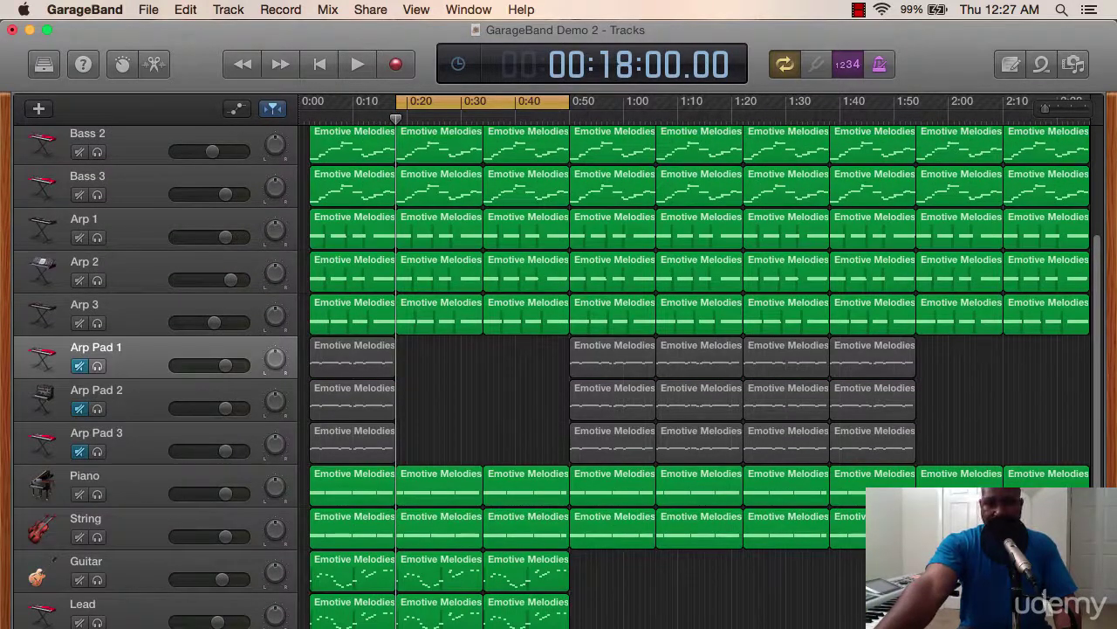
pyautogui.moveTo(847, 611); pyautogui.dragTo(406, 83)
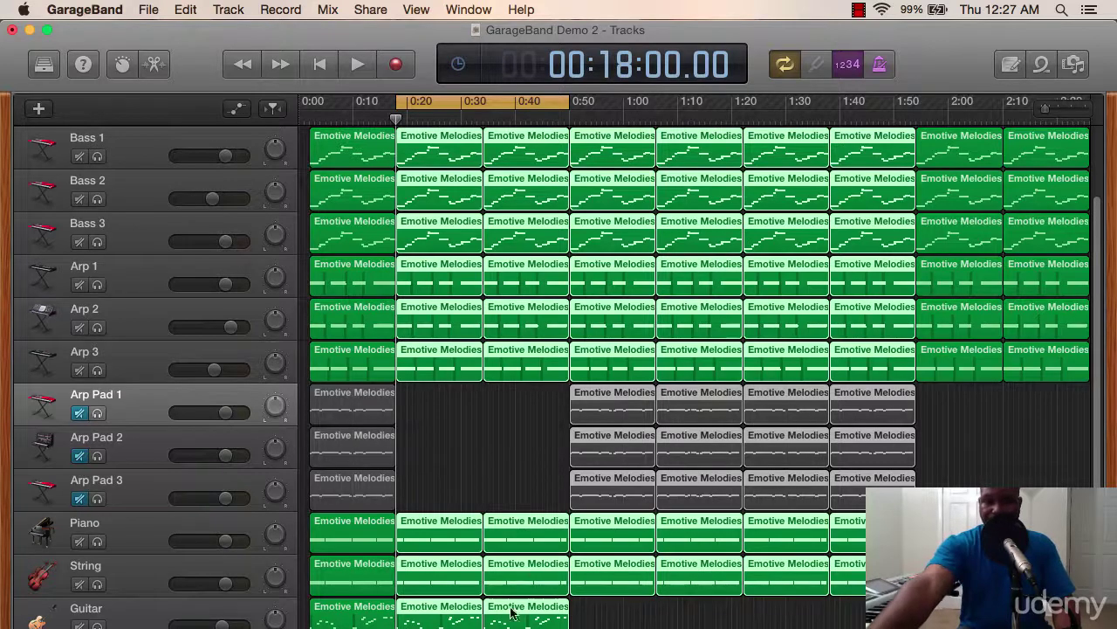
pyautogui.hscroll(15, 693, 376)
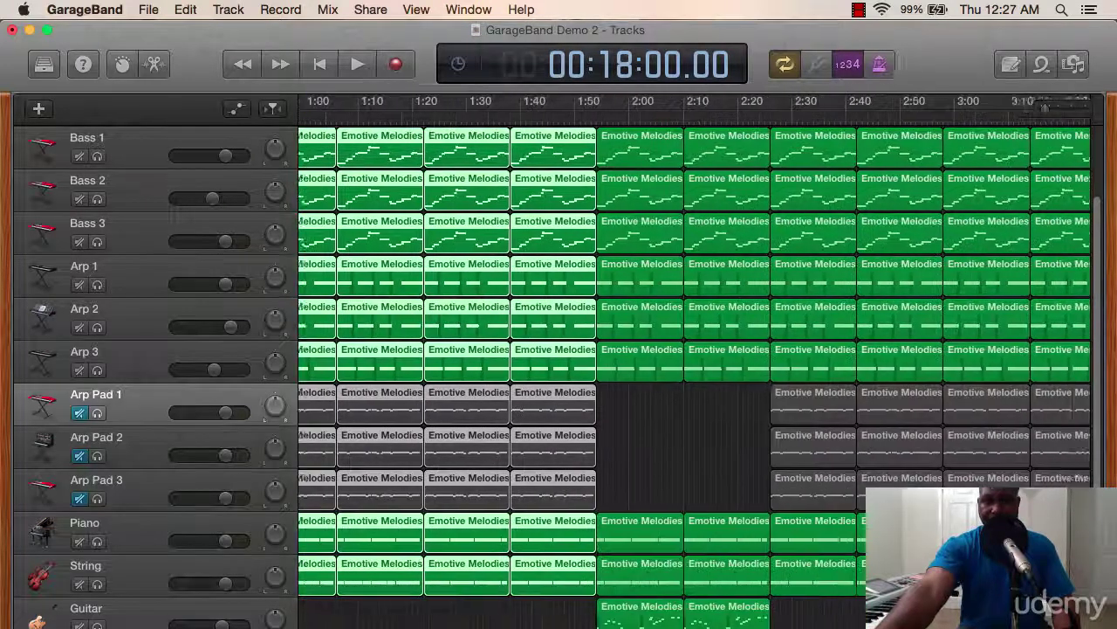
pyautogui.hscroll(-15, 693, 375)
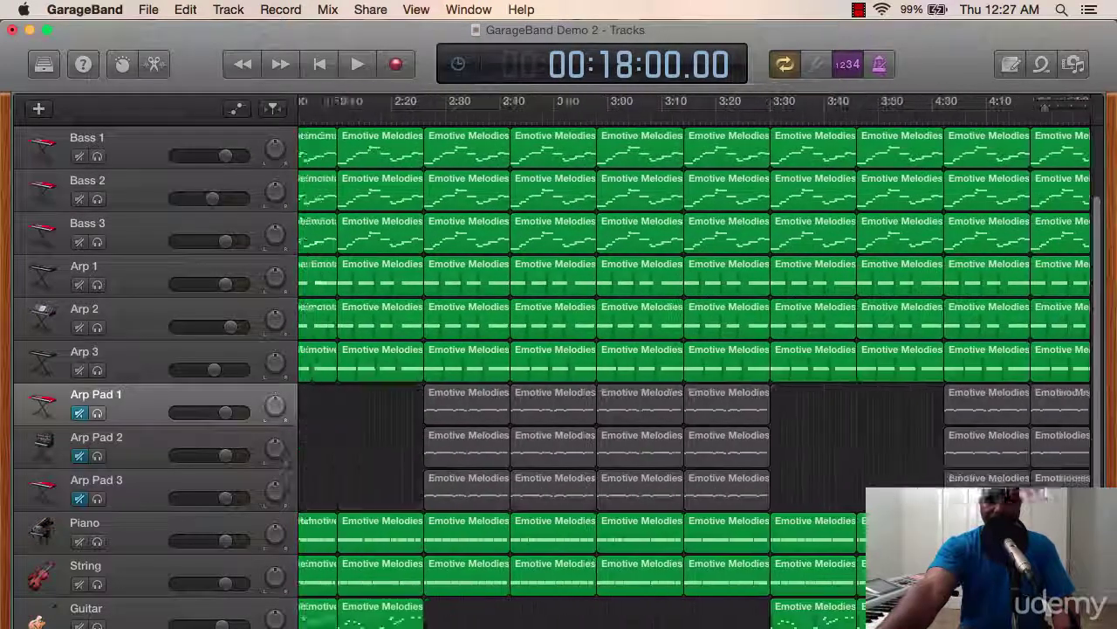
pyautogui.hscroll(15, 693, 375)
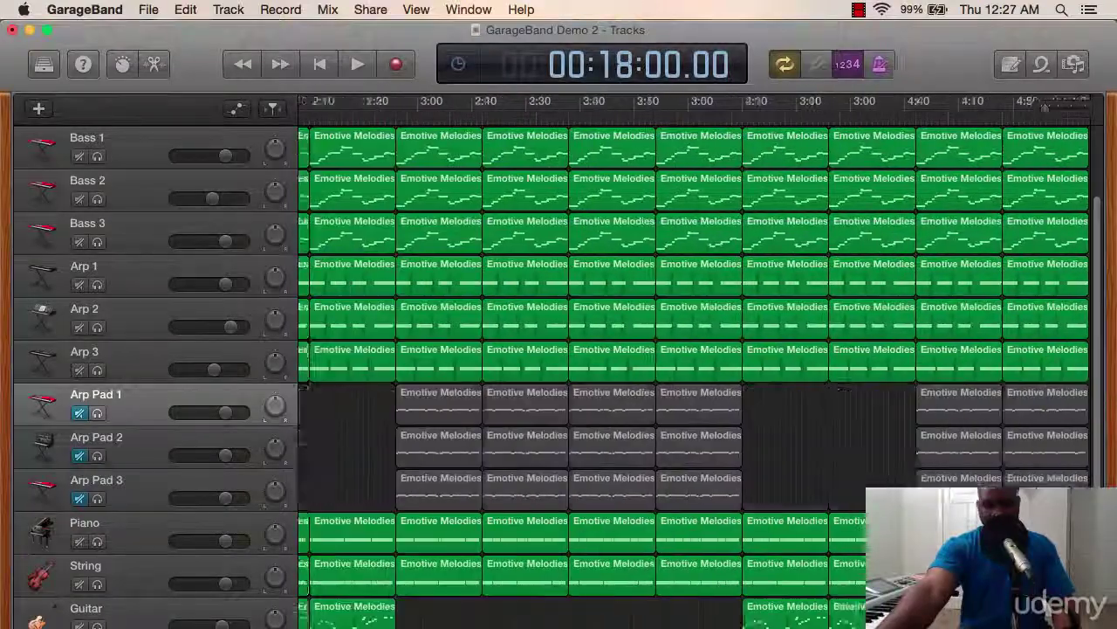
pyautogui.hscroll(-15, 693, 376)
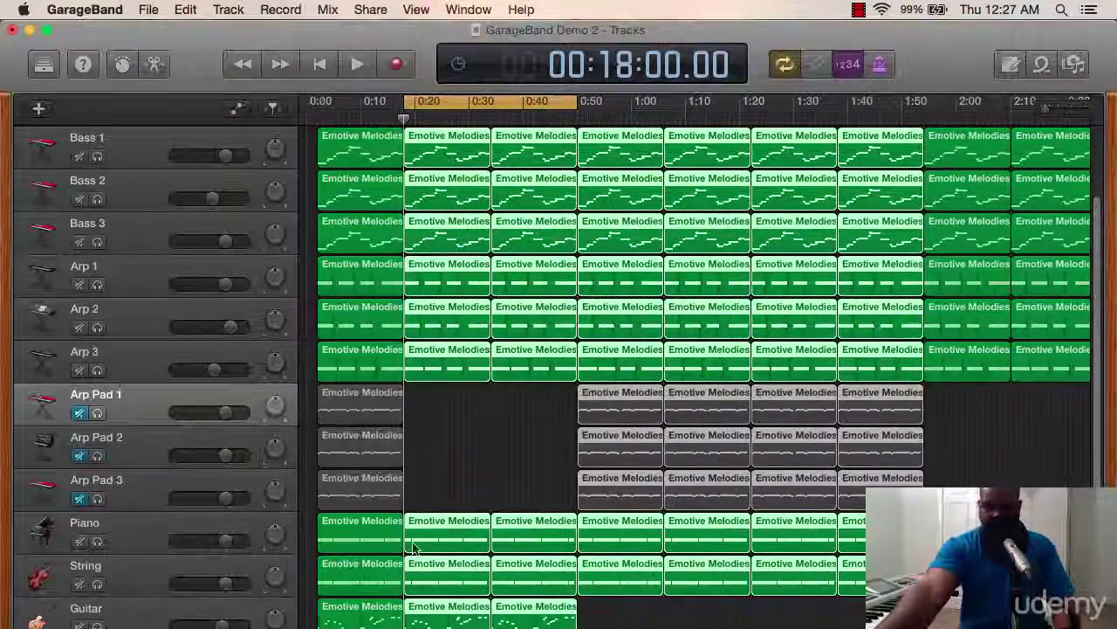
pyautogui.click(473, 482)
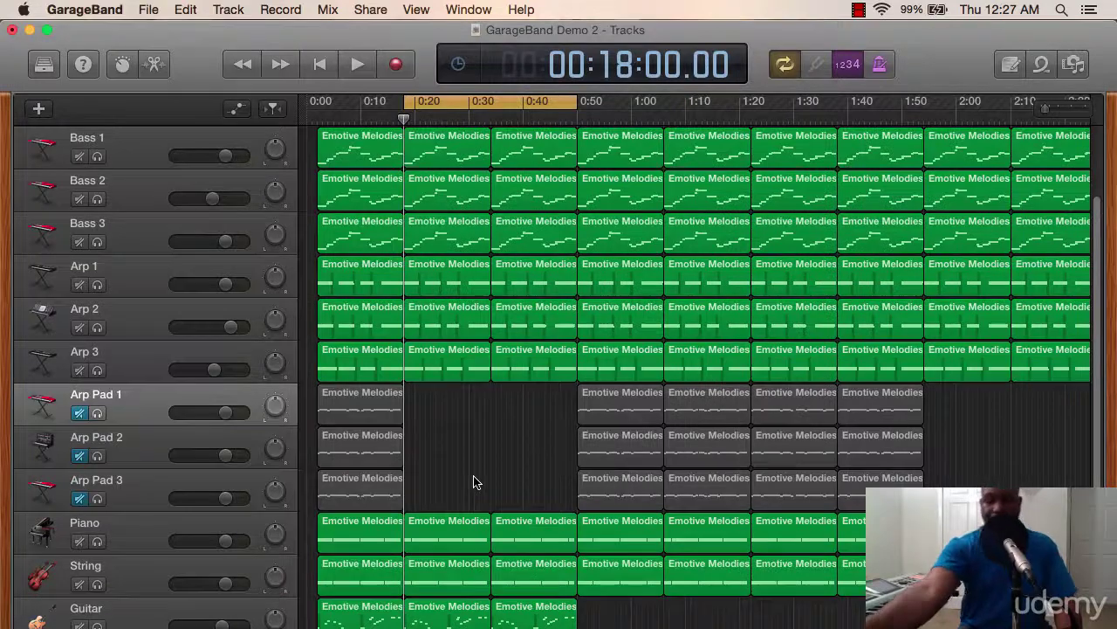